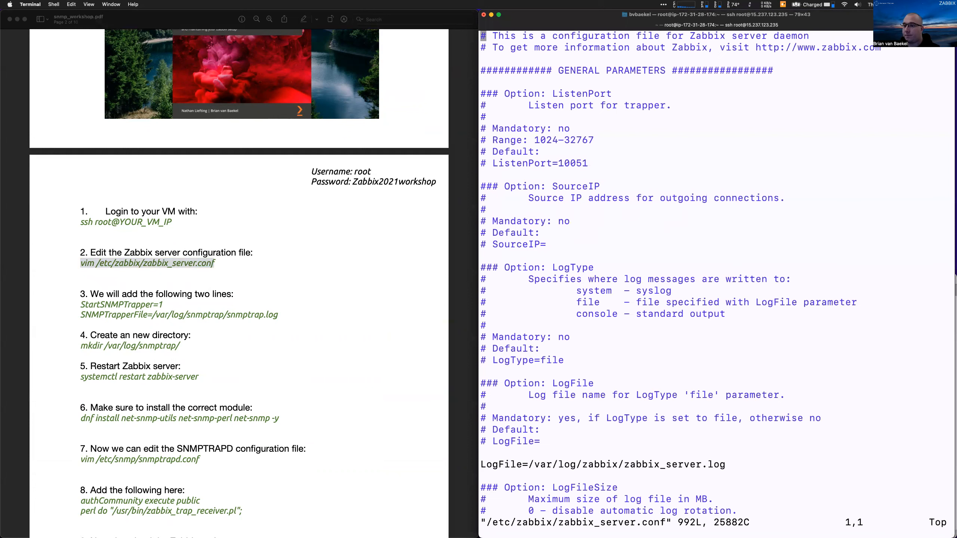
Duplicate the commented StartSNMPTrapper line in zabbix_server.conf as an uncommented StartSNMPTrapper=1
type("/Star")
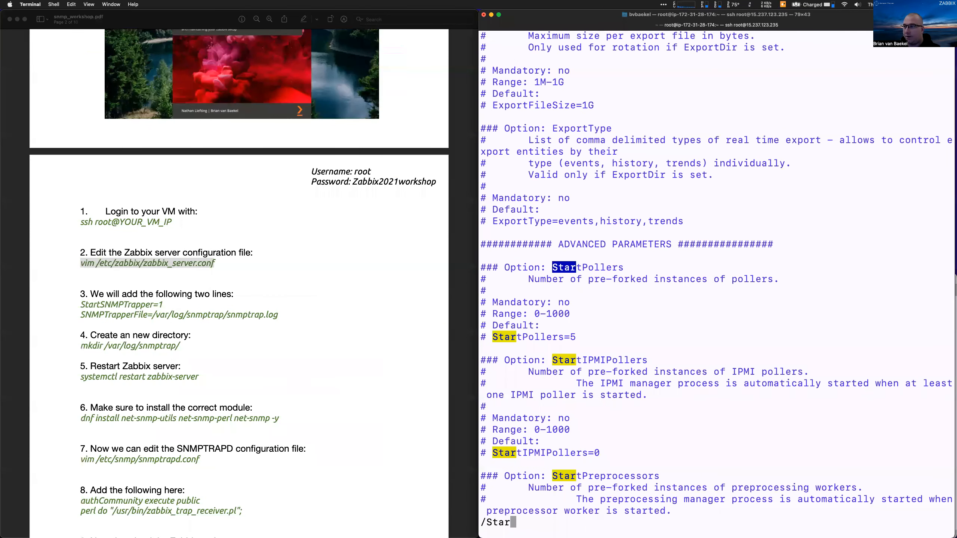
type("tSN")
key("Return")
key("Down")
key("Down")
key("Down")
key("Down")
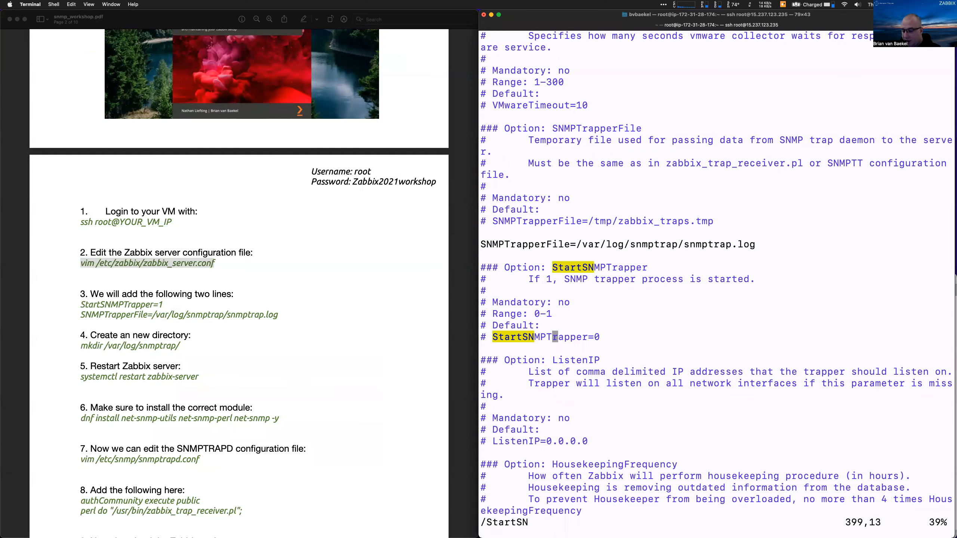
key("y")
key("y")
key("p")
key("i")
key("Delete")
key("Delete")
key("End")
key("BackSpace")
type("1")
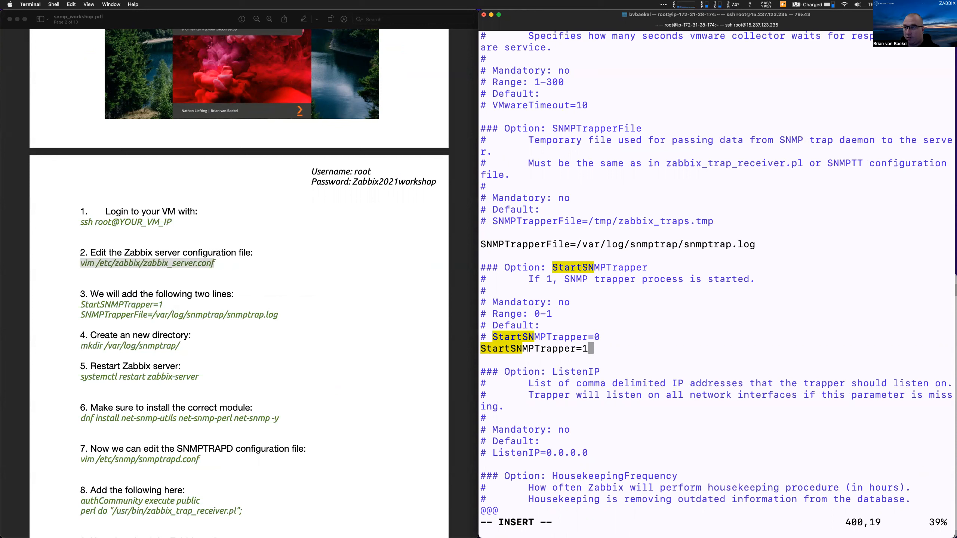
key("Up")
key("Up")
key("Up")
key("Up")
key("Up")
key("Up")
key("Up")
key("Up")
key("Up")
key("Escape")
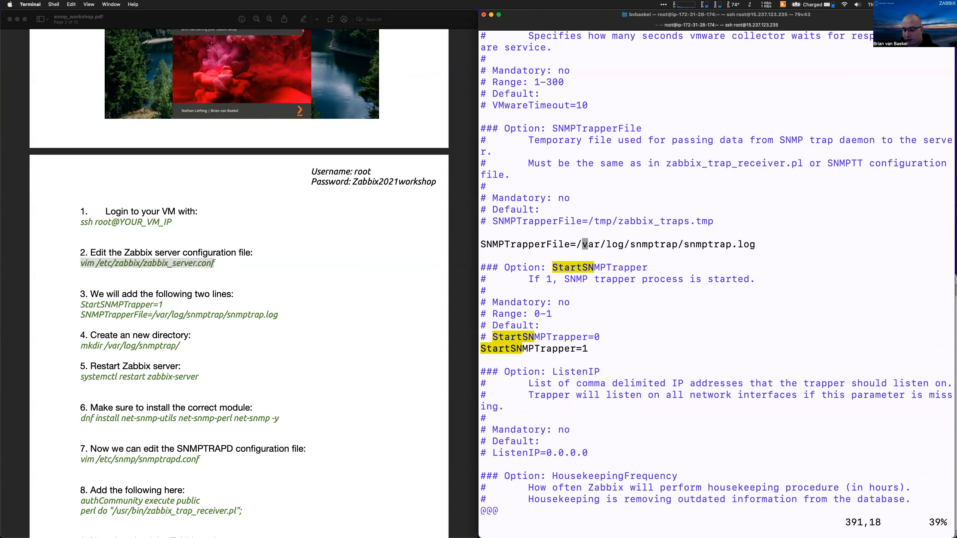
Save zabbix_server.conf and restart the zabbix-server service with systemctl
type(":wq")
key("Return")
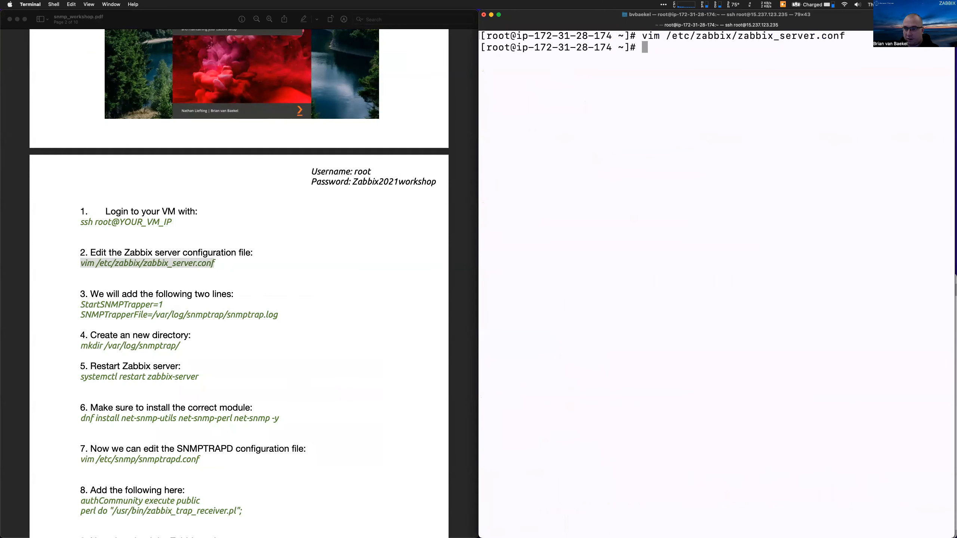
type("syste")
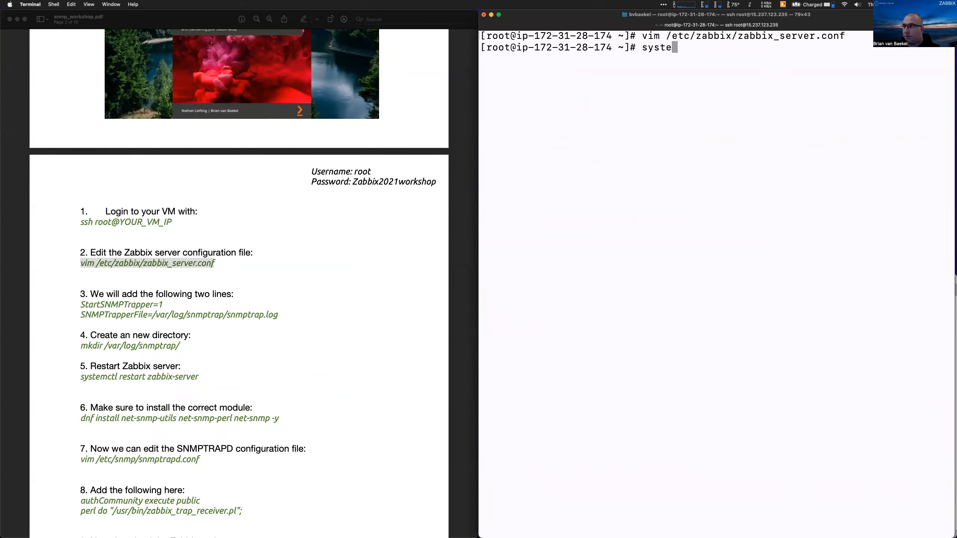
type("mctl rse")
key("BackSpace")
key("BackSpace")
type("estart zabbi")
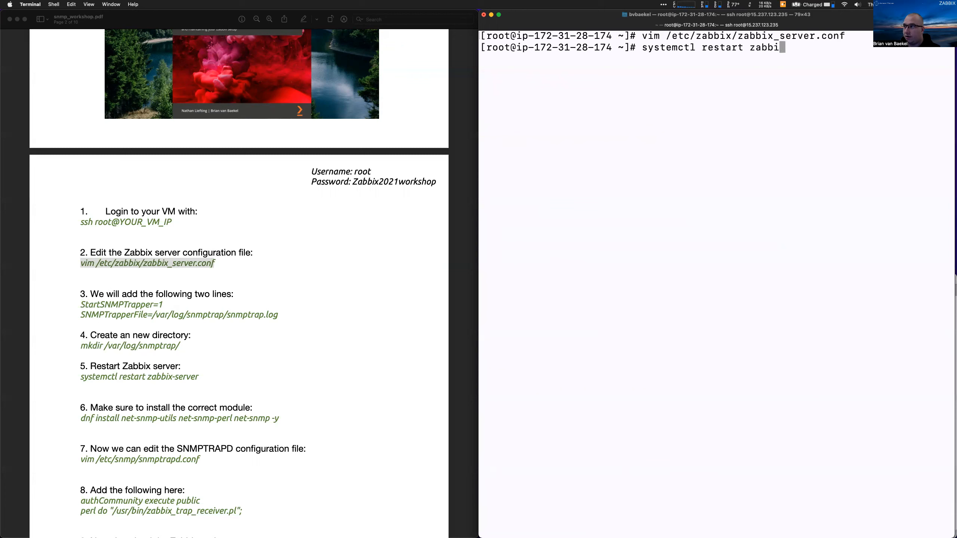
type("x-server")
key("Return")
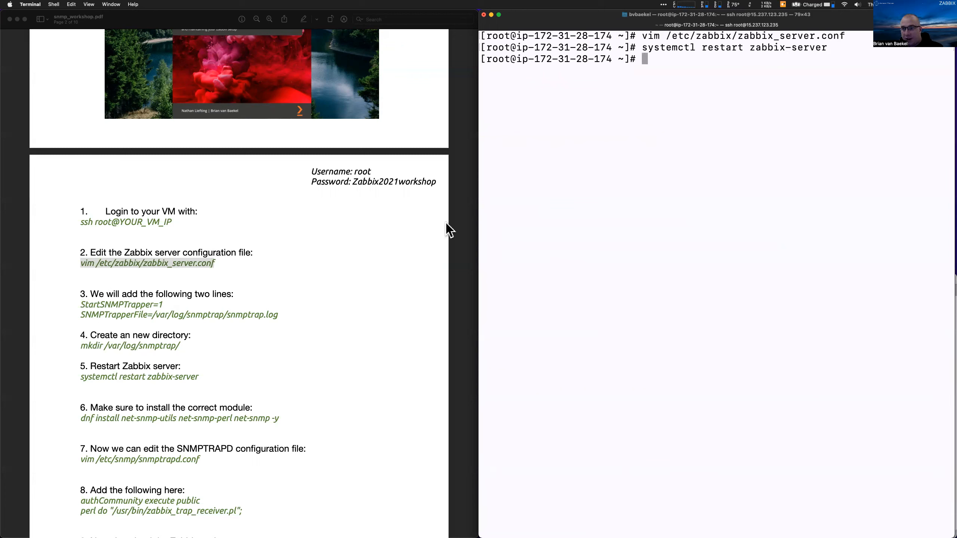
Create the /var/log/snmptrap/ directory using the mkdir command copied from the PDF
left_click(153, 349)
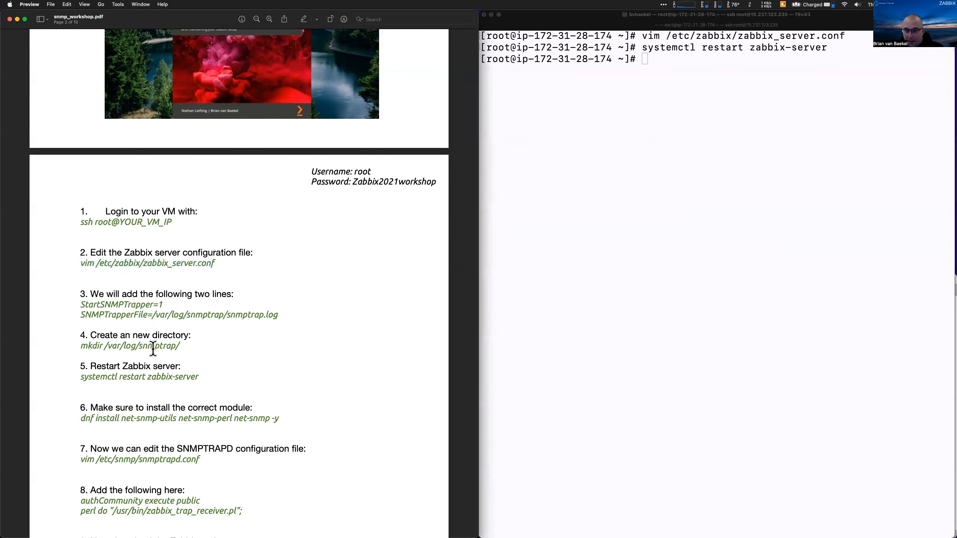
triple_click(153, 349)
key("super+c")
left_click(570, 256)
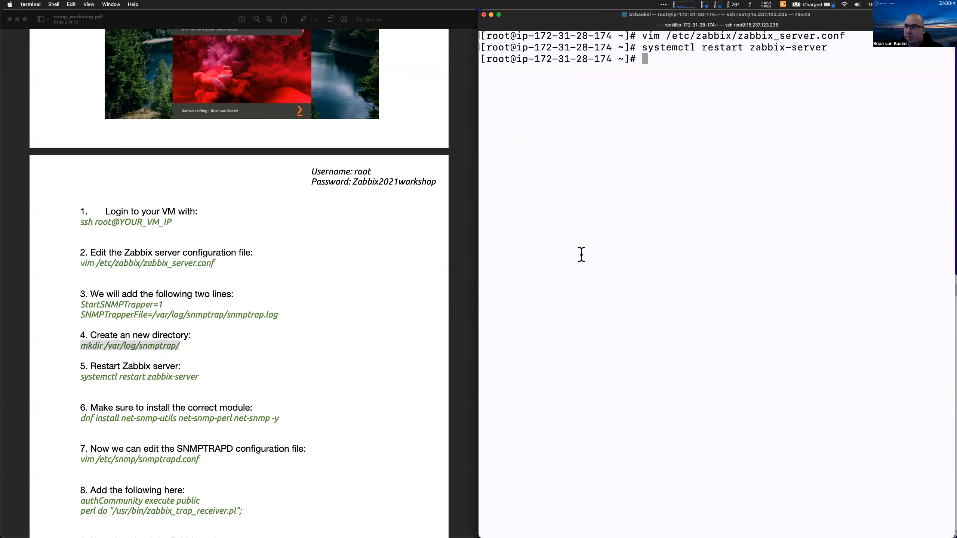
key("super+v")
type("'")
key("BackSpace")
key("Return")
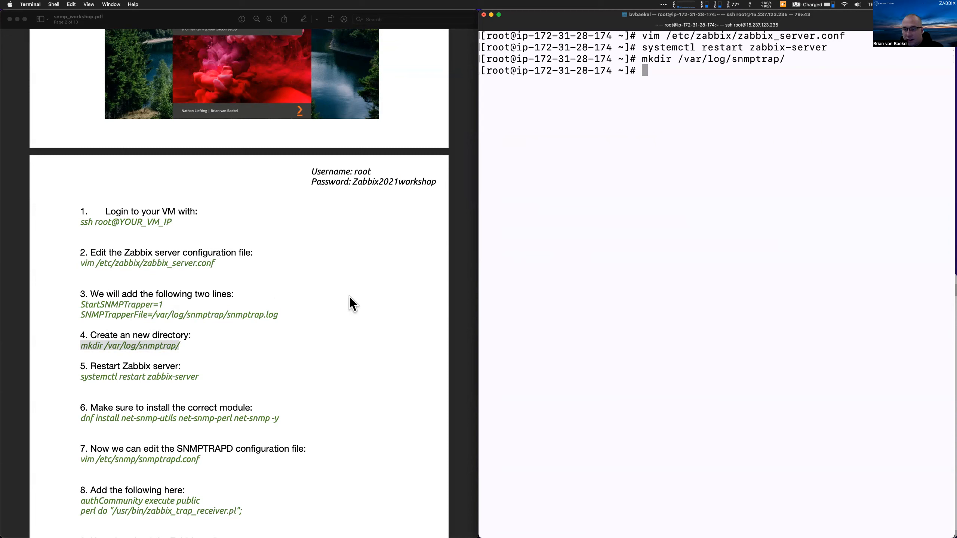
Paste the dnf install net-snmp-utils net-snmp-perl net-snmp command from step 6 into the shell
triple_click(213, 408)
triple_click(194, 419)
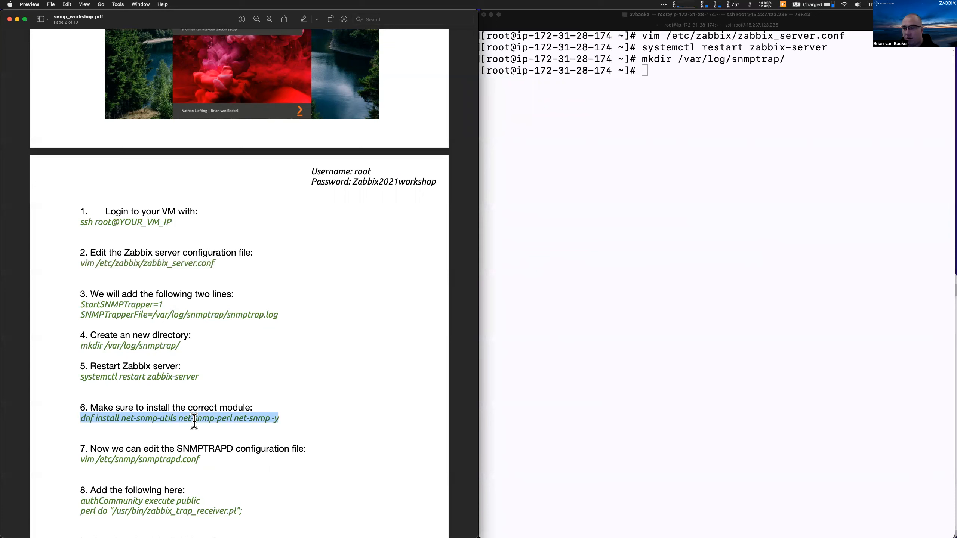
left_click(681, 319)
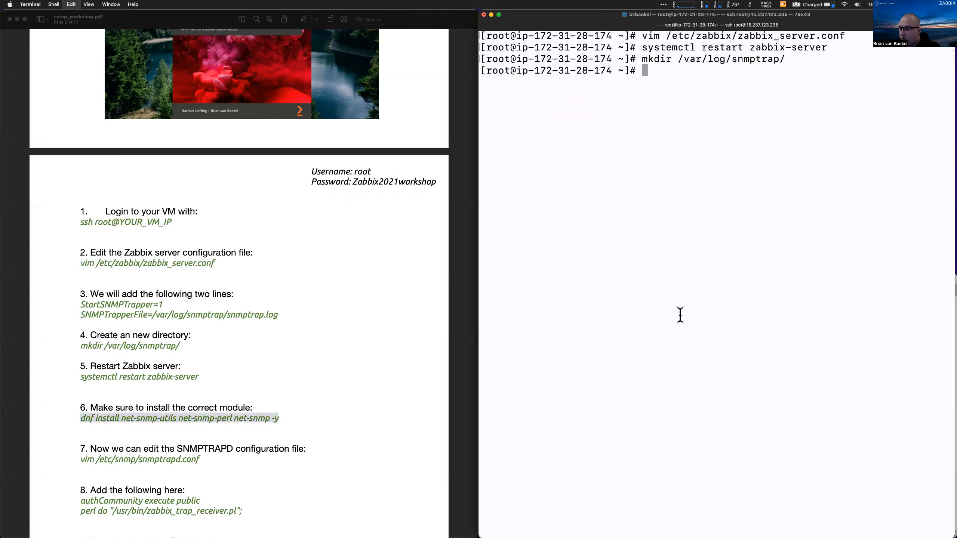
key("super+v")
Review the snmptrap.log path and the net-snmp package names in the workshop PDF
left_click(290, 327)
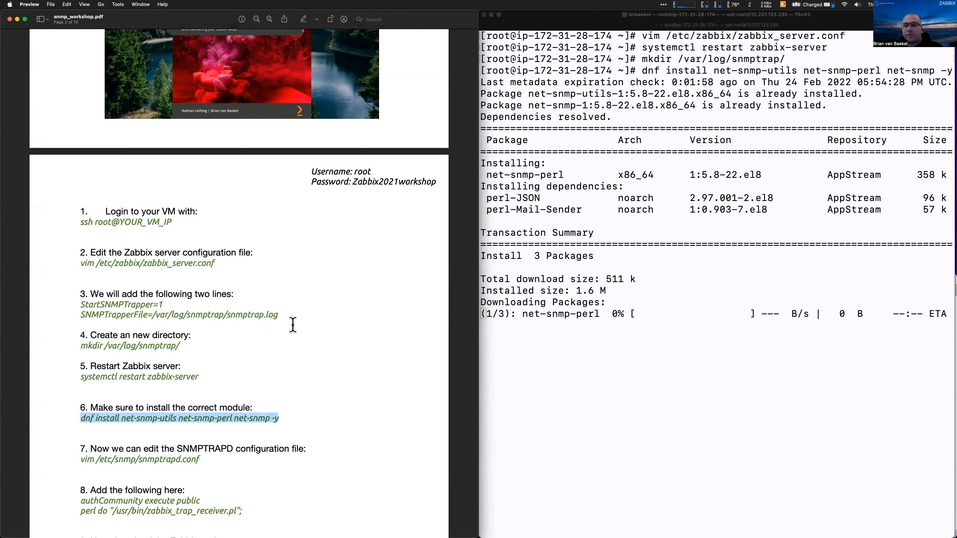
left_click_drag(204, 313, 306, 313)
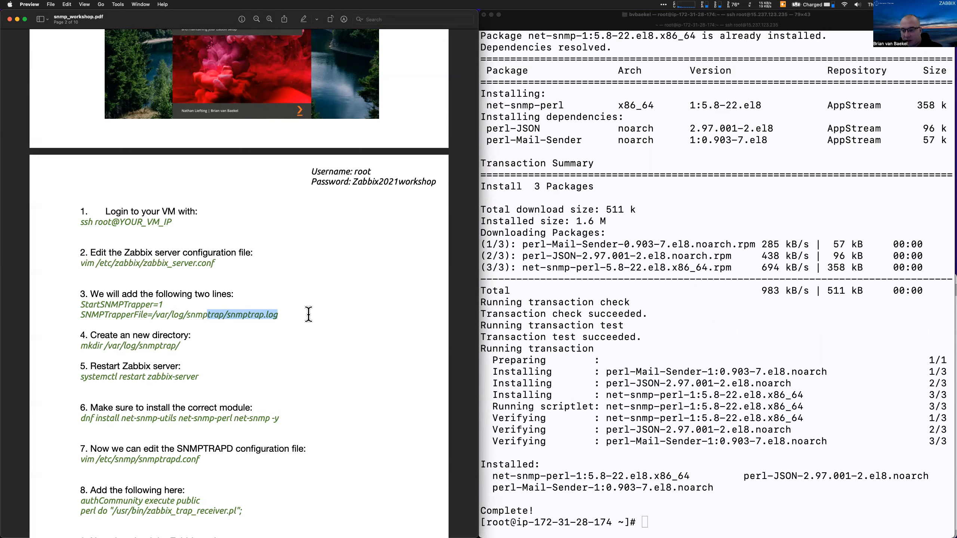
scroll(308, 314, "down", 3)
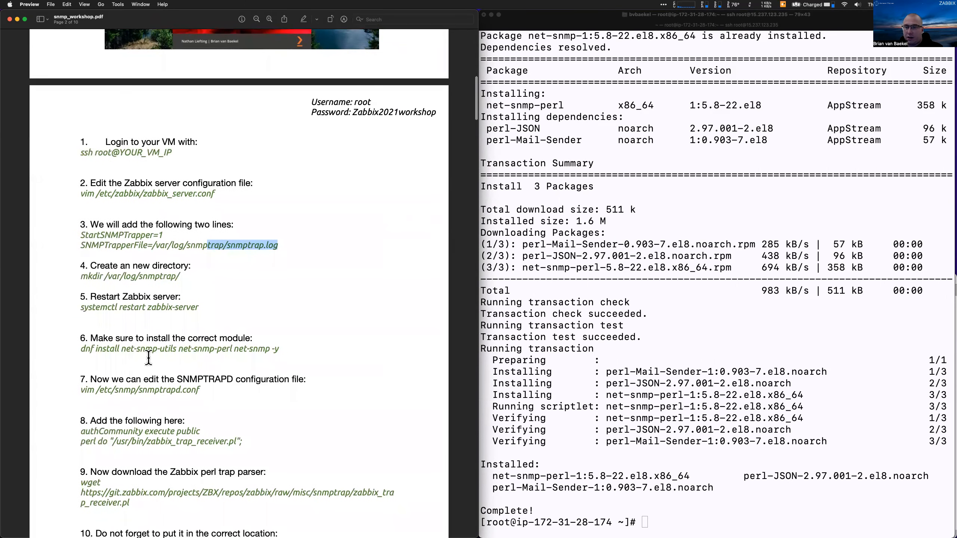
left_click_drag(126, 350, 268, 346)
left_click(164, 351)
left_click(226, 351)
left_click(282, 350)
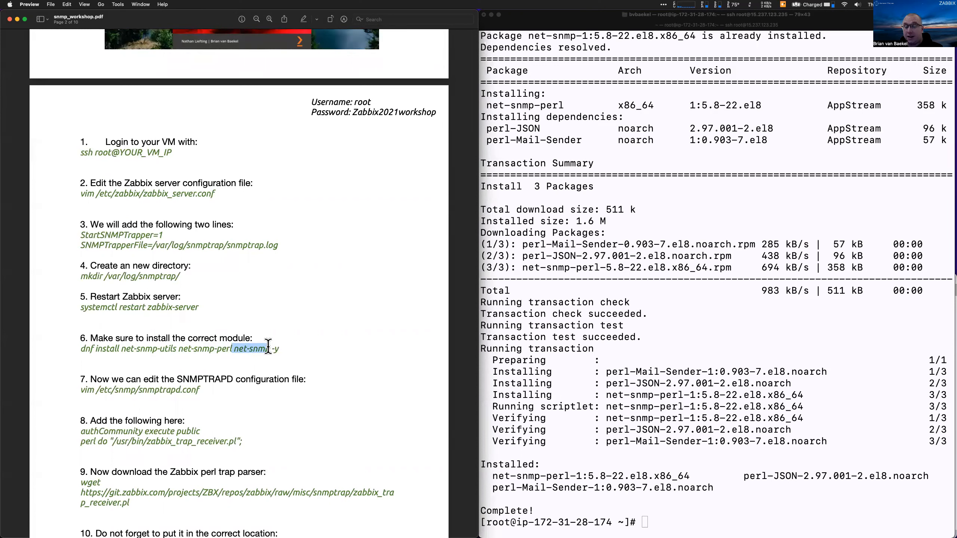
left_click(268, 346)
Paste the vim /etc/snmp/snmptrapd.conf command from step 7 into the terminal
left_click_drag(199, 391, 80, 390)
key("super+c")
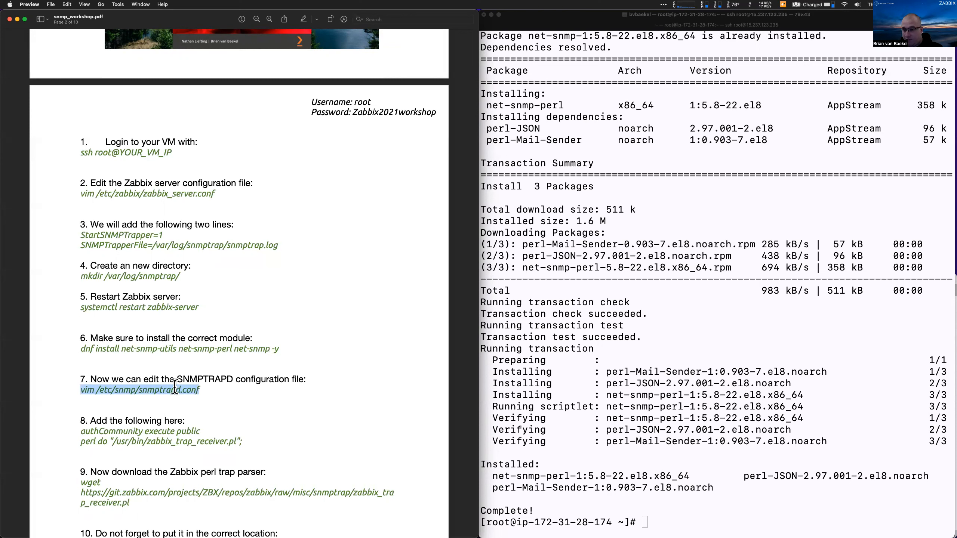
left_click(617, 352)
key("super+v")
Append the authCommunity execute public and perl do zabbix_trap_receiver.pl lines to snmptrapd.conf
key("Return")
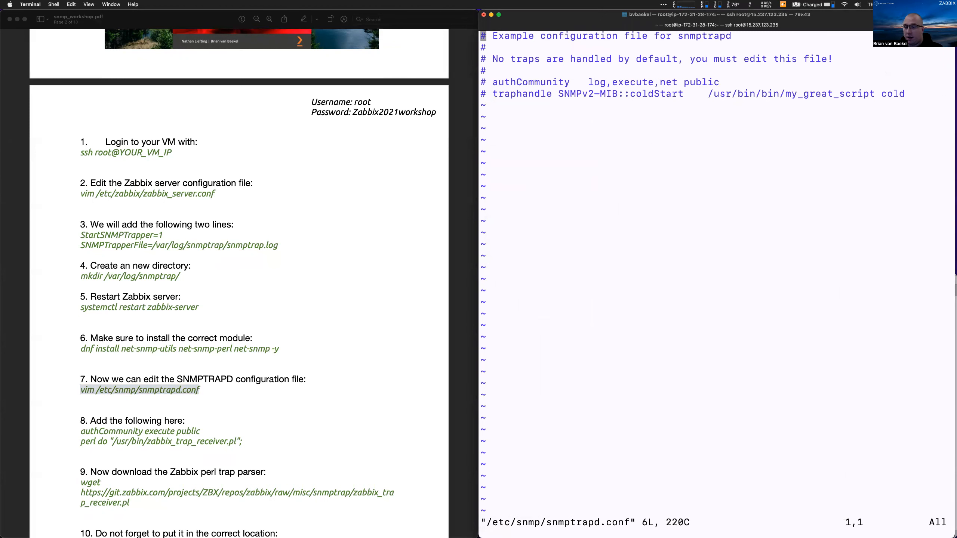
key("G")
key("dollar")
key("A")
key("Return")
key("BackSpace")
key("BackSpace")
left_click(175, 362)
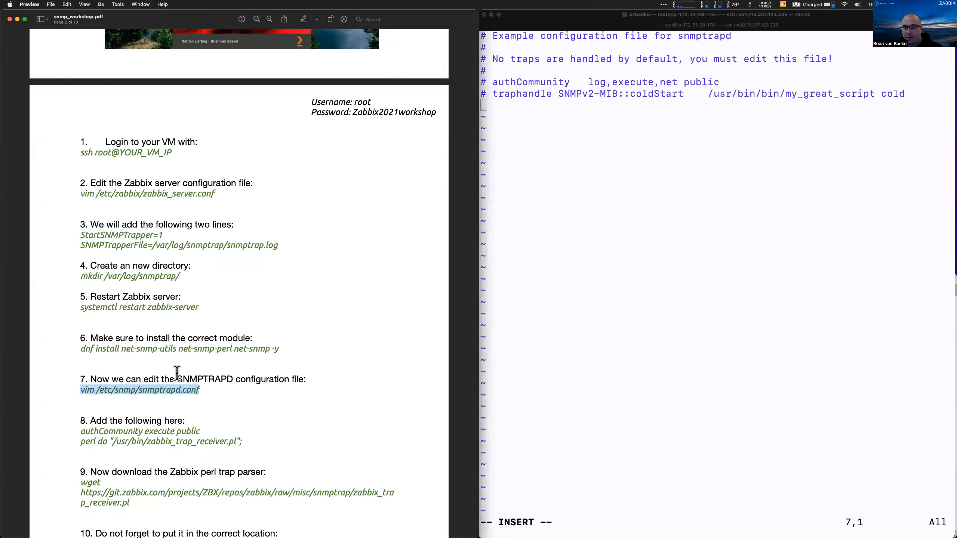
left_click_drag(247, 437, 77, 432)
key("super+c")
left_click(575, 283)
key("super+v")
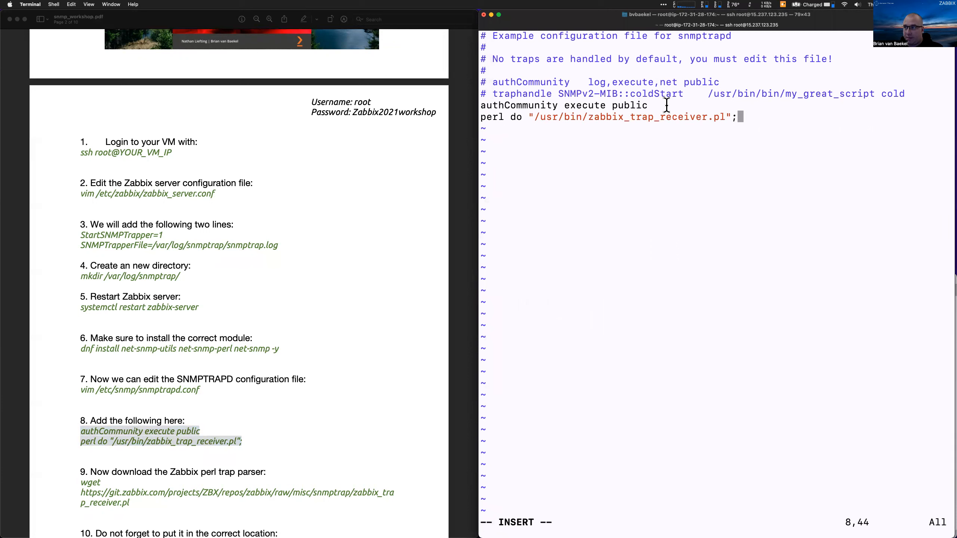
Check the new authCommunity and trap receiver script lines, then save and exit snmptrapd.conf
left_click_drag(660, 105, 689, 105)
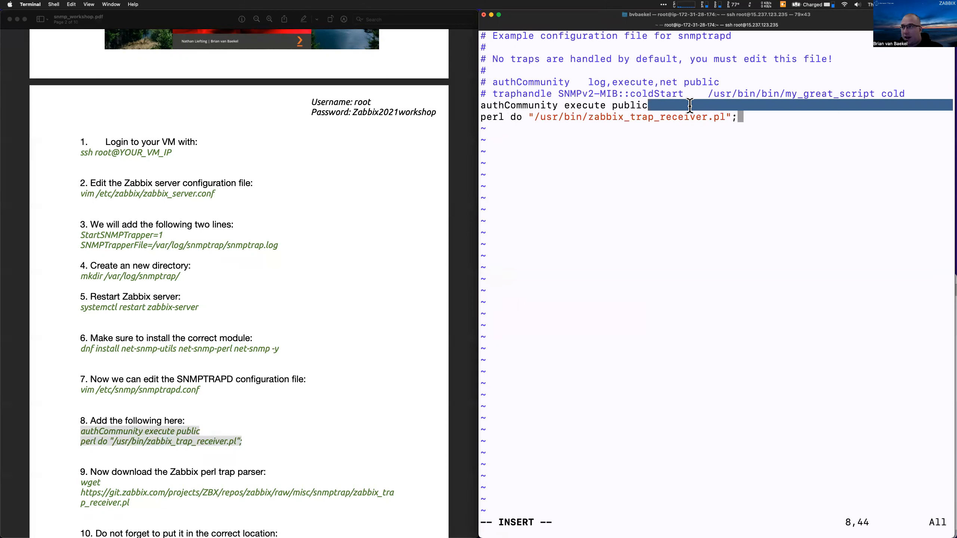
left_click_drag(505, 118, 483, 117)
left_click(512, 118)
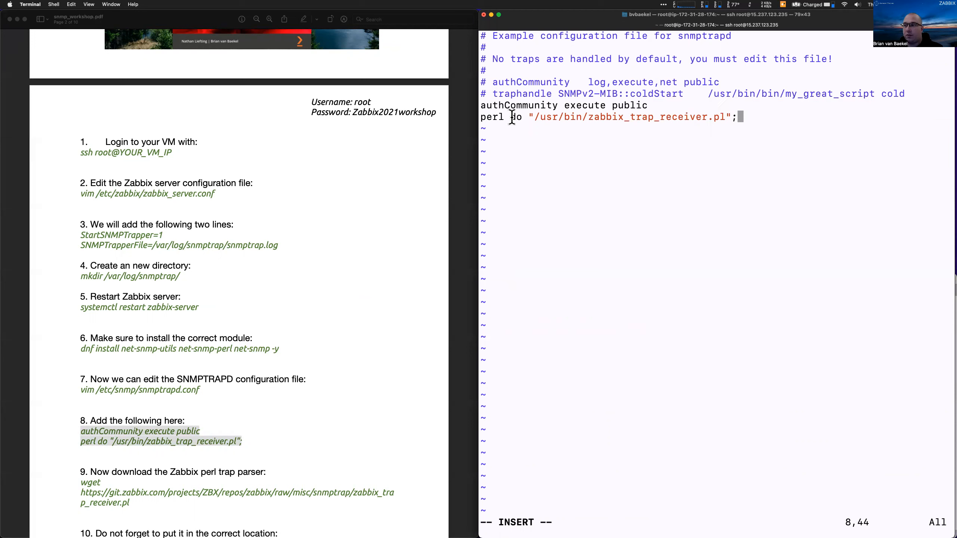
left_click_drag(545, 117, 725, 114)
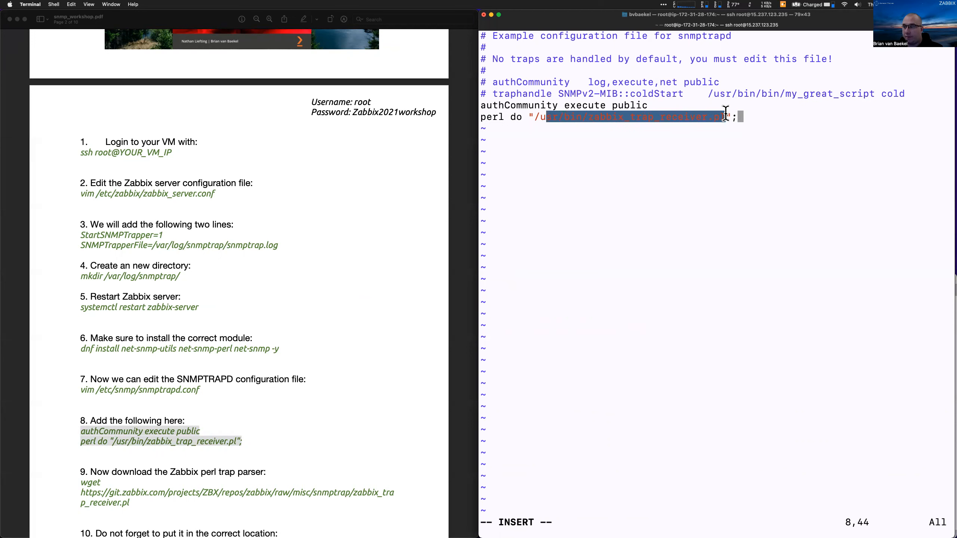
left_click(725, 115)
double_click(490, 118)
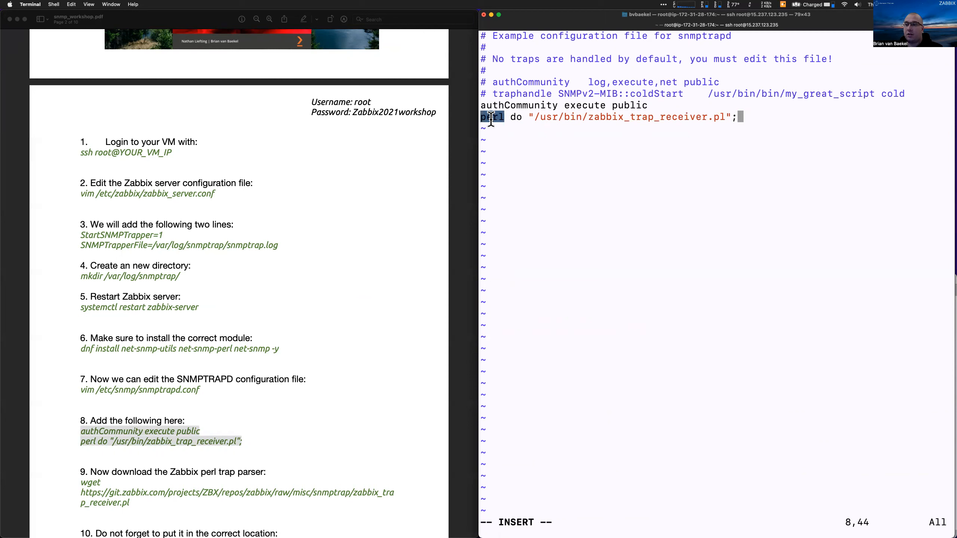
left_click(491, 118)
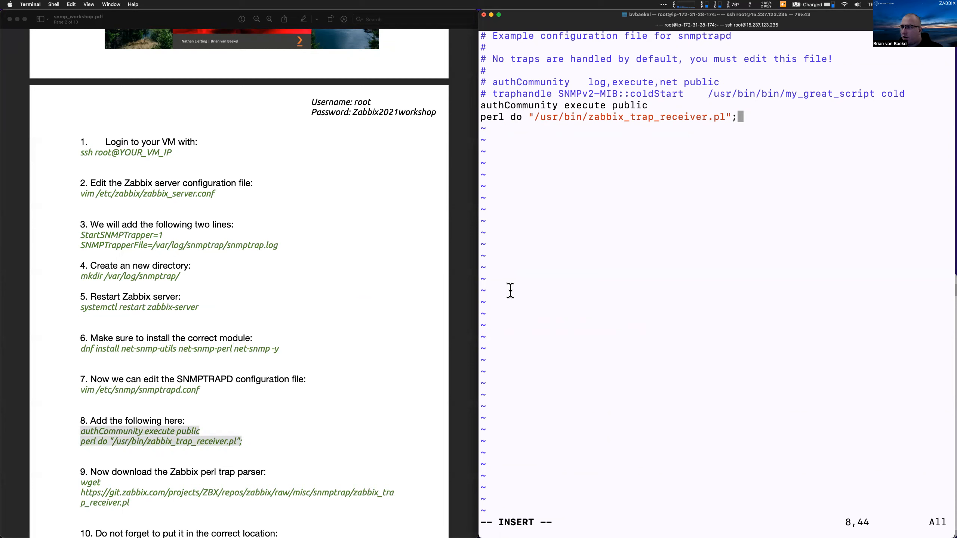
left_click_drag(534, 118, 722, 118)
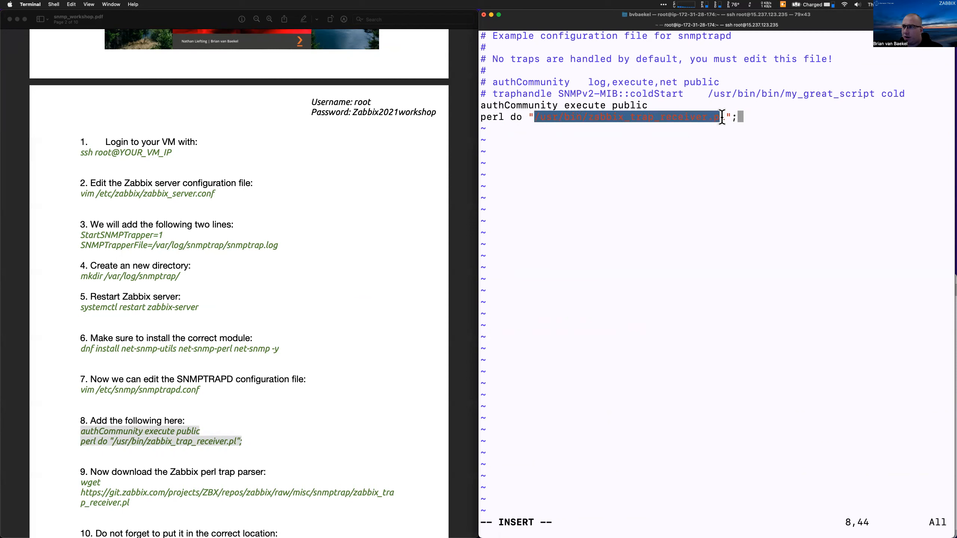
left_click(722, 118)
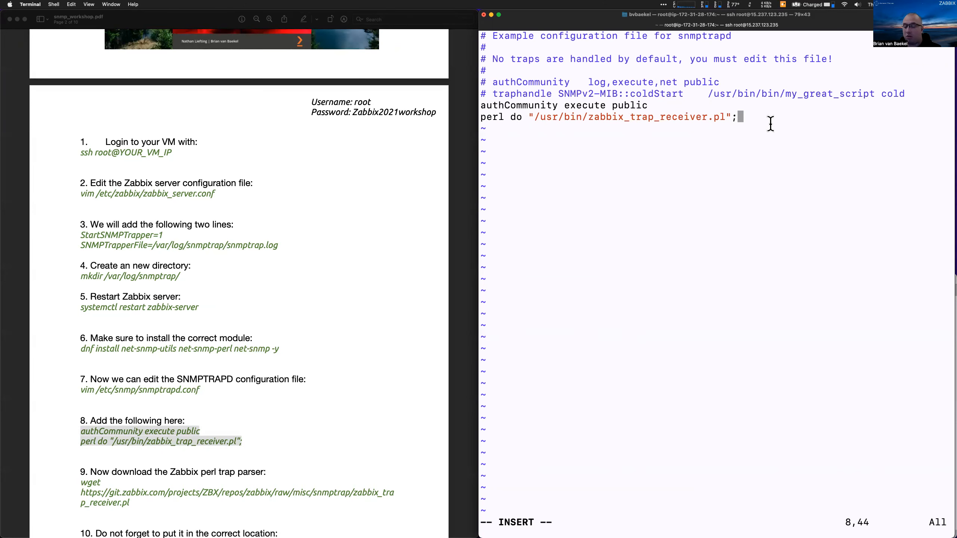
key("Escape")
type(":wq")
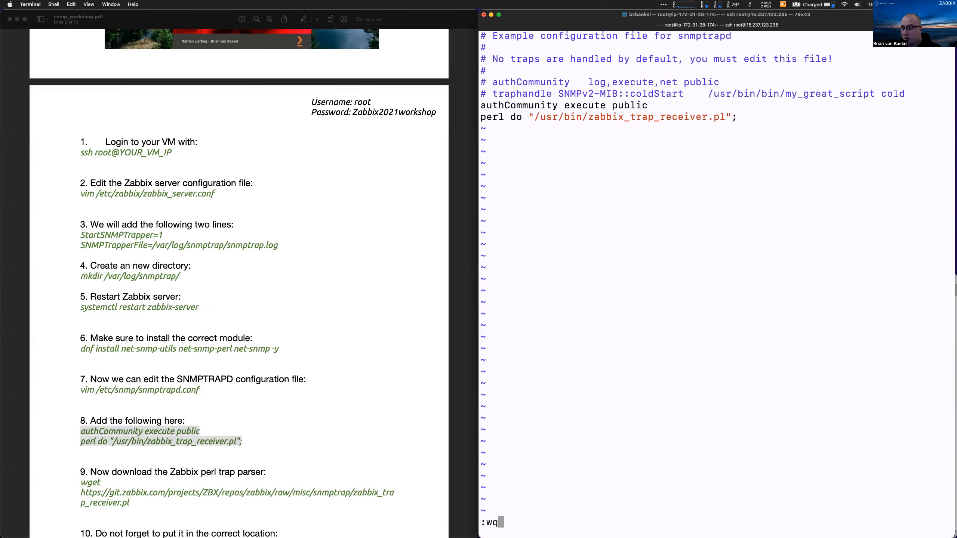
key("Return")
Download zabbix_trap_receiver.pl with wget, removing a stray space from the pasted URL
scroll(352, 230, "down", 5)
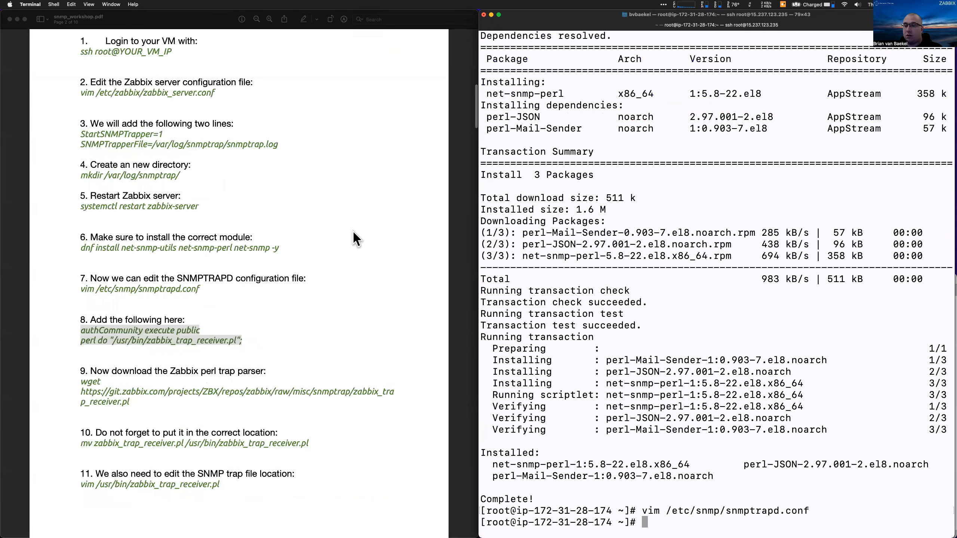
left_click(138, 386)
left_click_drag(130, 384, 79, 365)
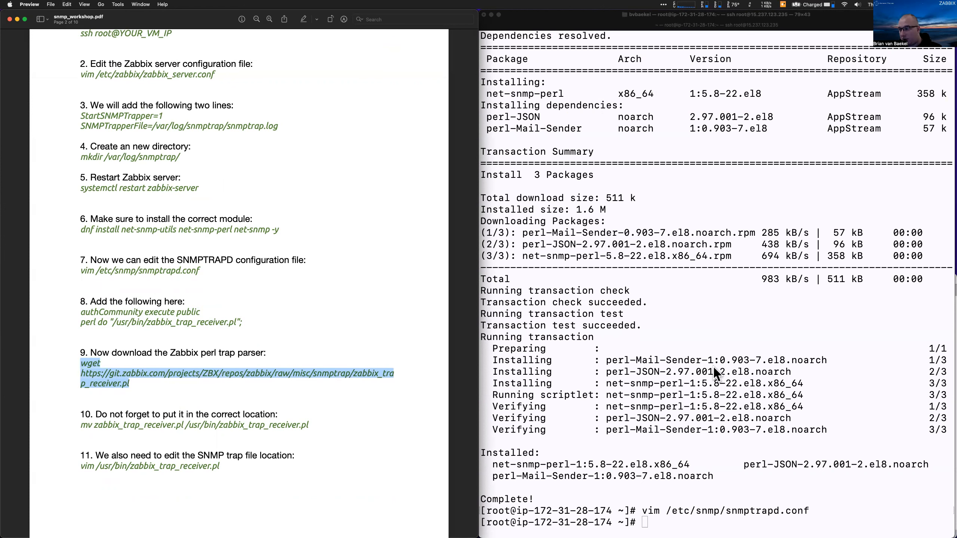
left_click(573, 378)
type("wget https://git.zabbix.com/projects/ZBX/repos/zabbix/raw/misc/snmptrap/zabbix_tra p_receiver.pl")
key("Left")
key("Left")
key("Left")
key("Left")
key("Left")
key("Left")
key("Left")
key("Left")
key("Left")
key("Left")
key("Left")
key("Left")
key("Left")
key("Left")
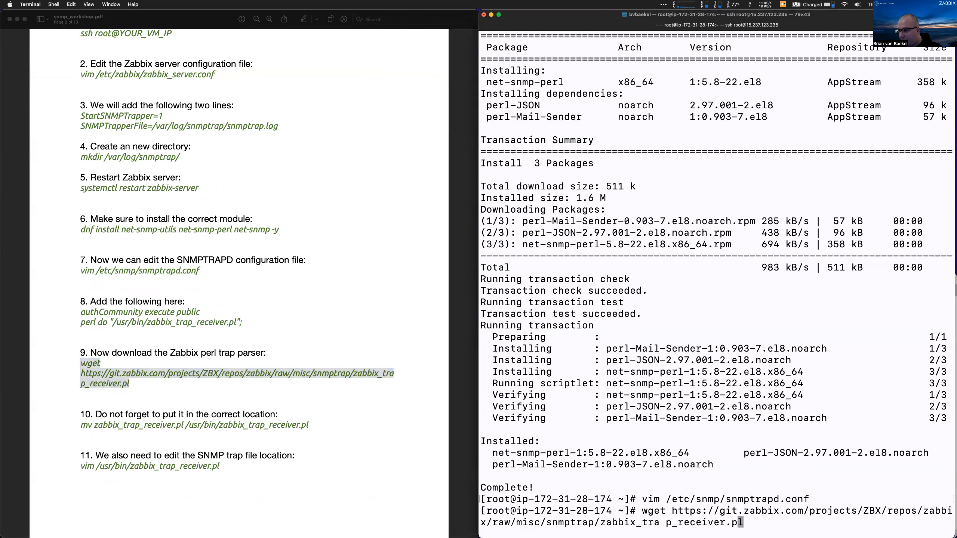
key("Delete")
key("Return")
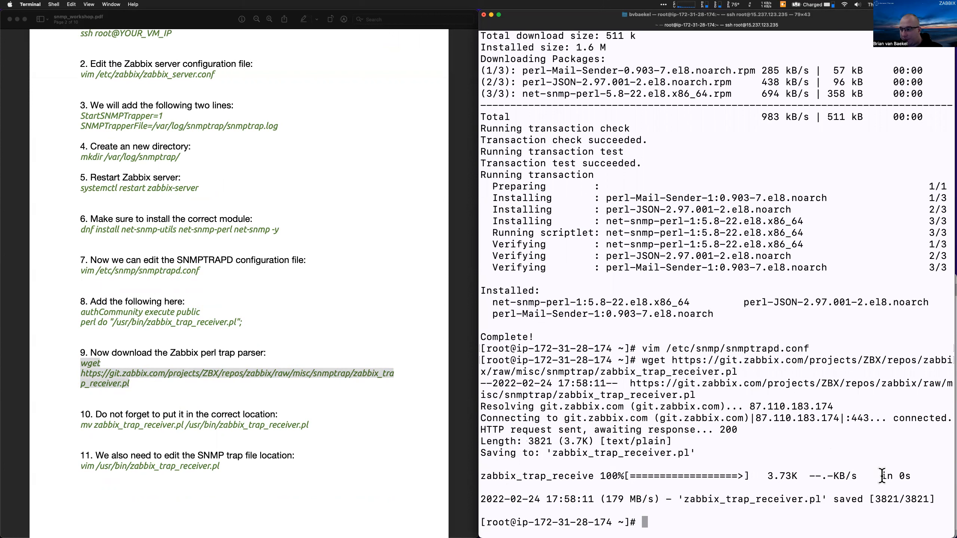
Grab the downloaded file name and check the current directory with pwd
left_click_drag(697, 494, 755, 497)
left_click(797, 494)
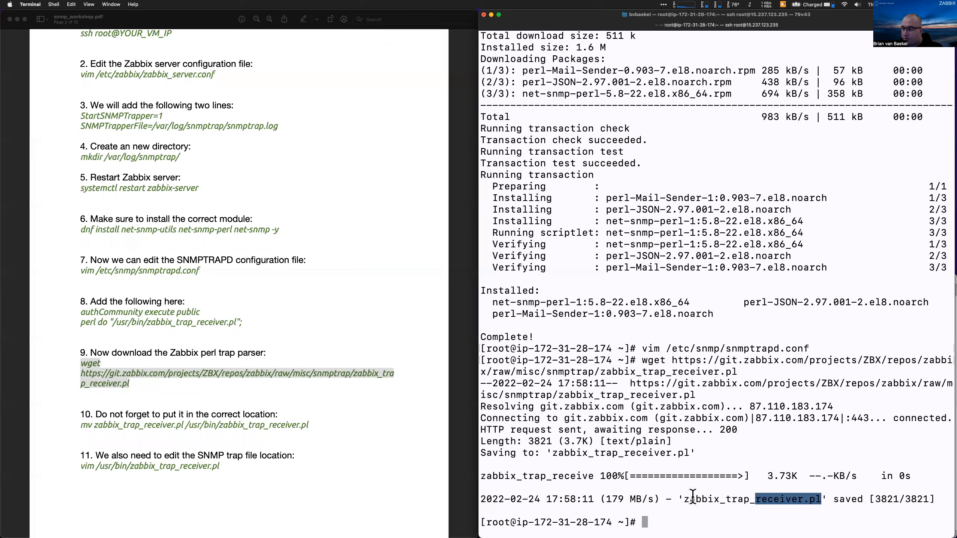
left_click_drag(687, 497, 687, 497)
key("super+c")
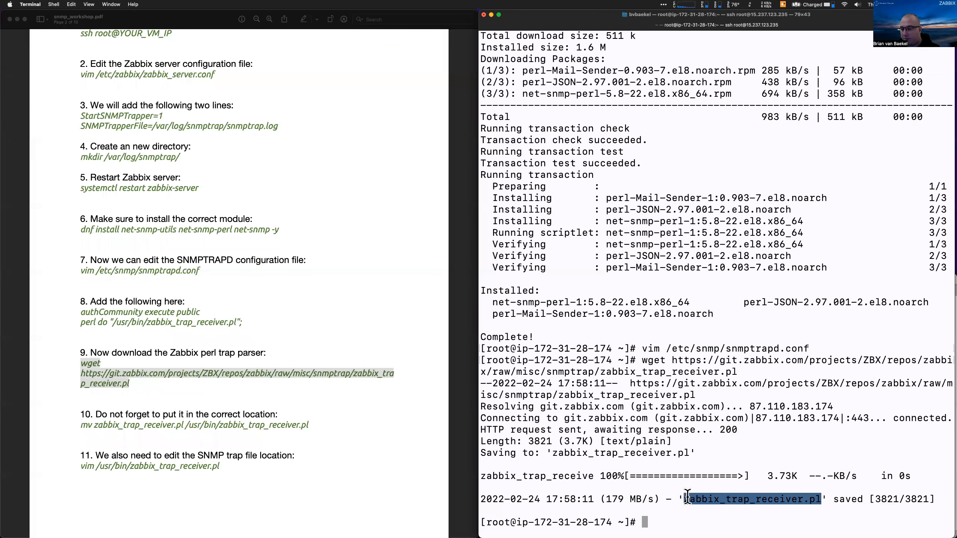
type("pwd")
key("Return")
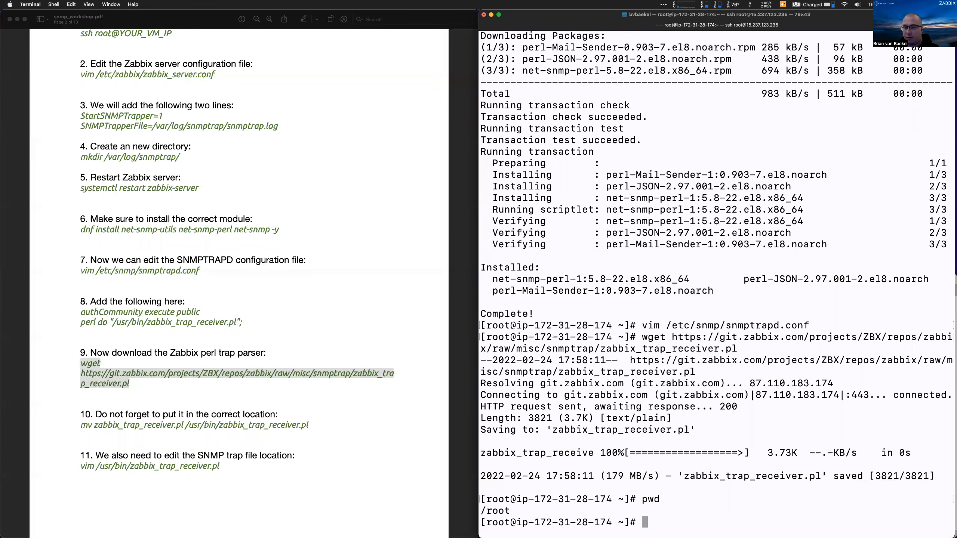
Move zabbix_trap_receiver.pl into /usr/bin/
type("mv")
key("super+v")
type("/usr/s")
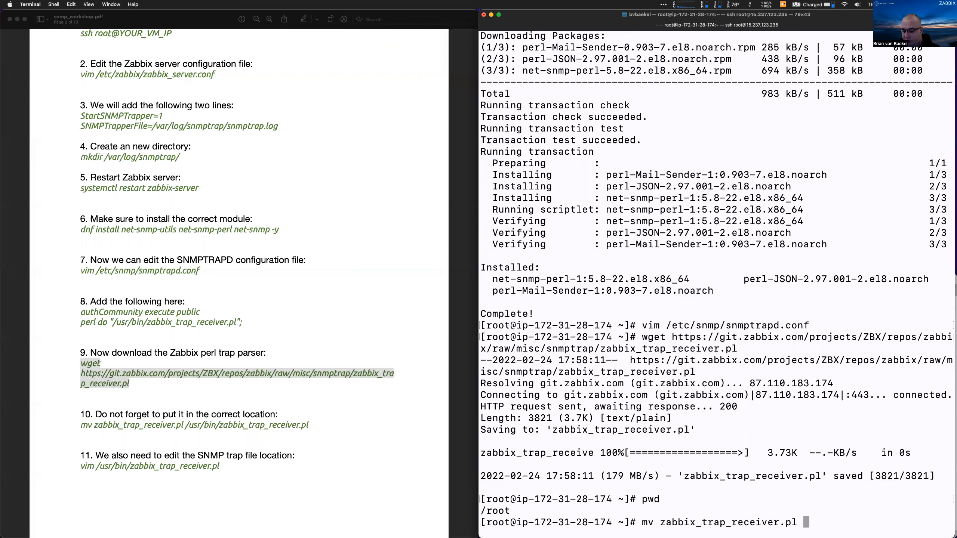
key("BackSpace")
type("bh")
key("BackSpace")
type("in/")
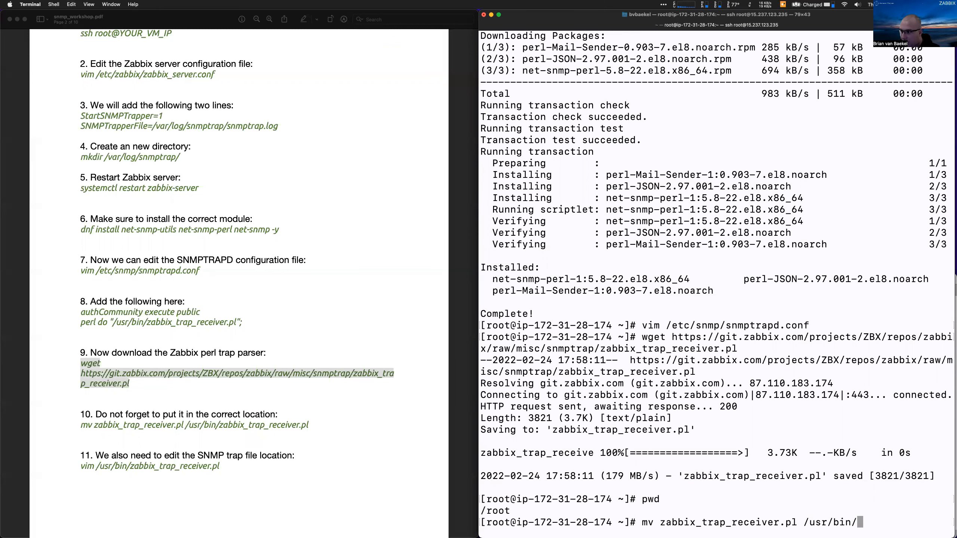
key("Return")
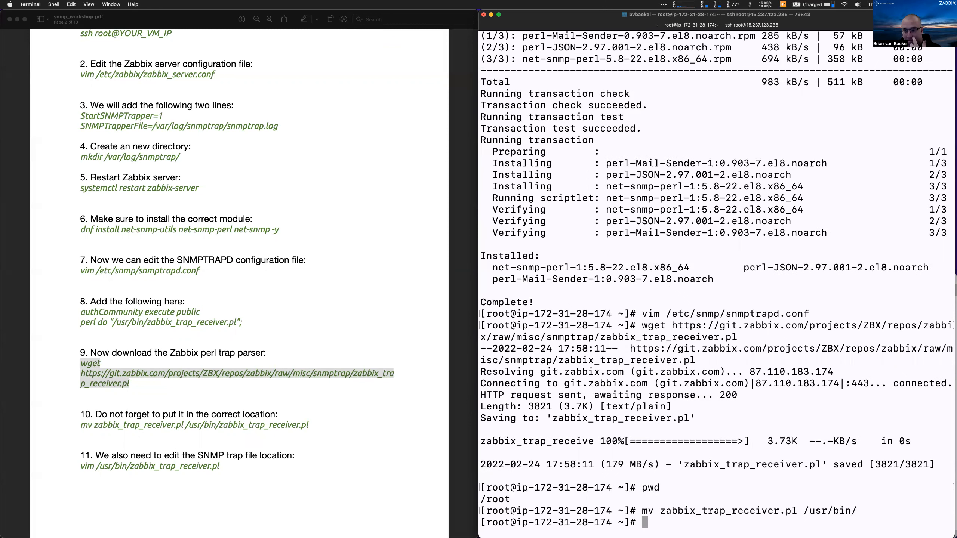
Enter vim /usr/bin/zabbix_trap_receiver.pl at the prompt
type("vim /e")
key("BackSpace")
type("usr/bin/zabb")
key("Tab")
Locate the $SNMPTrapperFile setting in the script and select the replacement line from the PDF
key("Return")
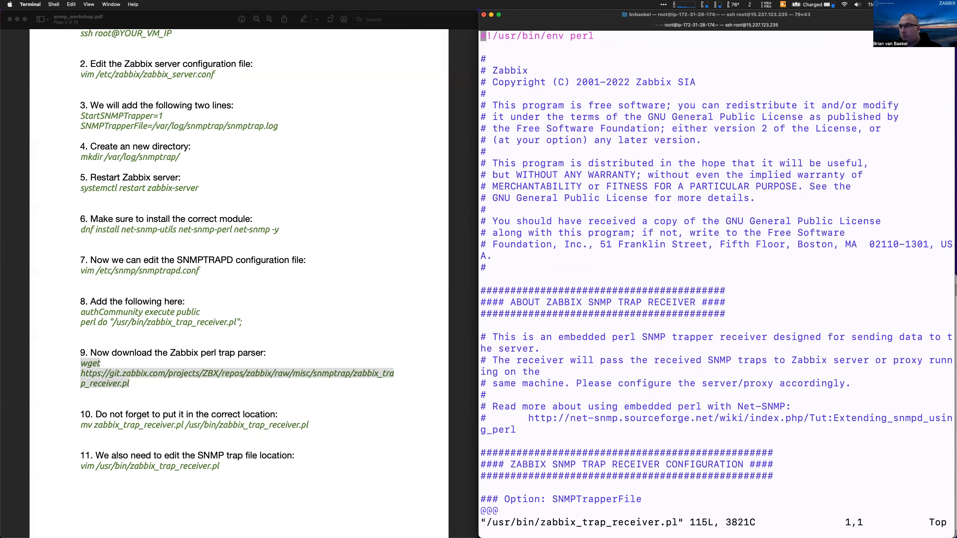
key("Down")
key("Down")
key("Down")
key("Down")
key("Down")
key("Down")
key("Down")
key("Down")
key("Down")
key("Down")
key("Down")
key("Down")
key("Down")
key("Down")
key("Down")
key("Down")
key("Down")
key("Down")
key("Down")
key("Down")
key("Down")
key("Down")
key("Down")
key("Down")
key("Down")
key("Down")
key("Down")
key("Down")
key("Down")
key("Down")
key("Down")
key("Down")
key("Down")
key("Down")
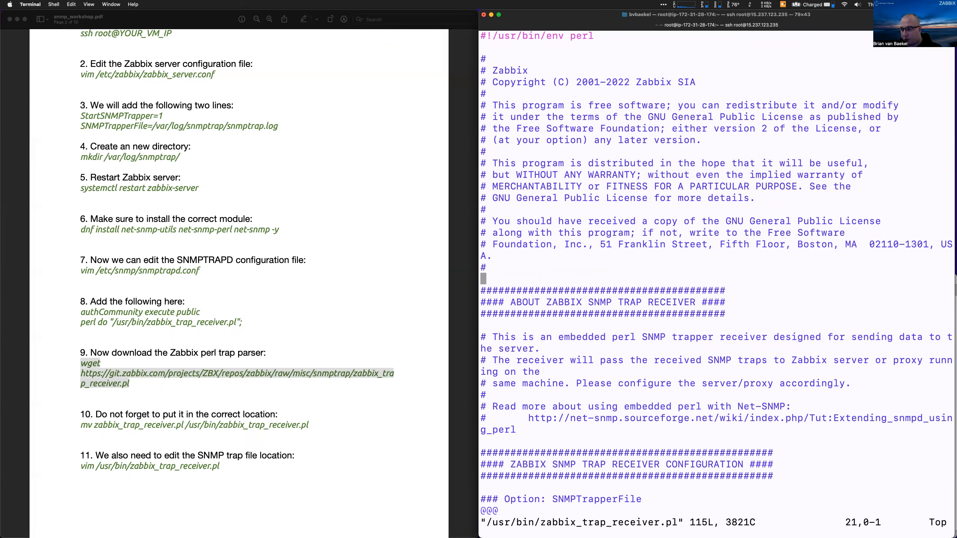
key("Down")
key("Down")
key("Down")
key("Down")
key("Down")
key("Down")
key("Down")
key("Down")
key("Down")
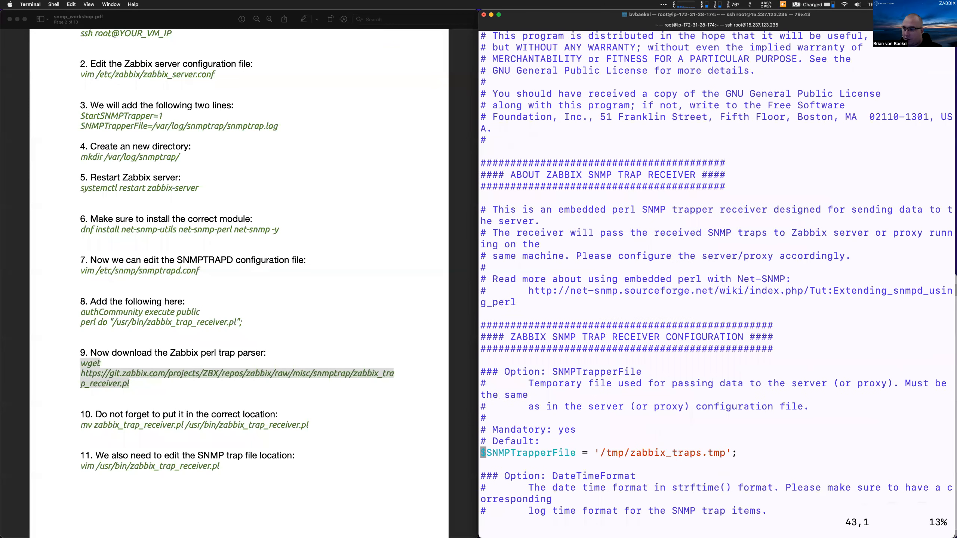
left_click_drag(497, 395, 548, 396)
double_click(547, 395)
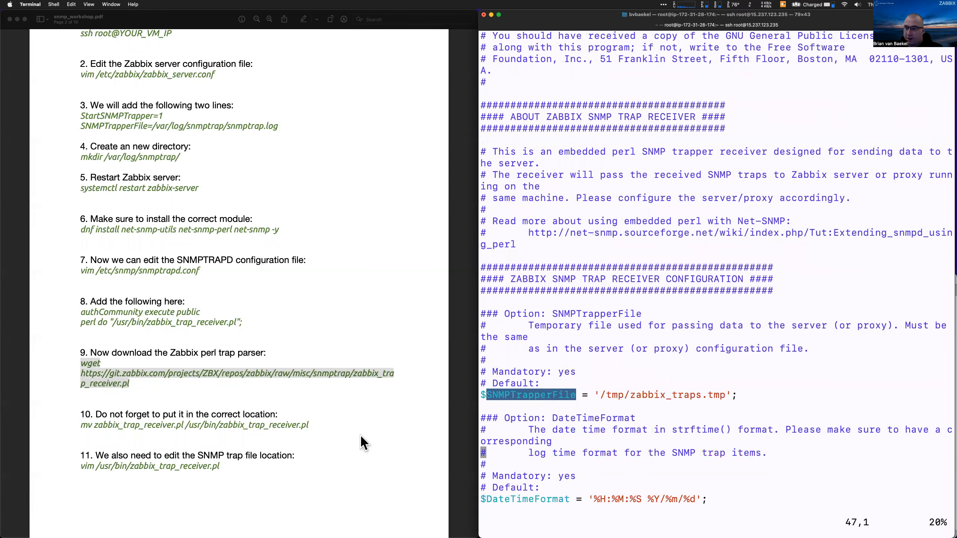
scroll(359, 434, "down", 5)
scroll(360, 433, "down", 2)
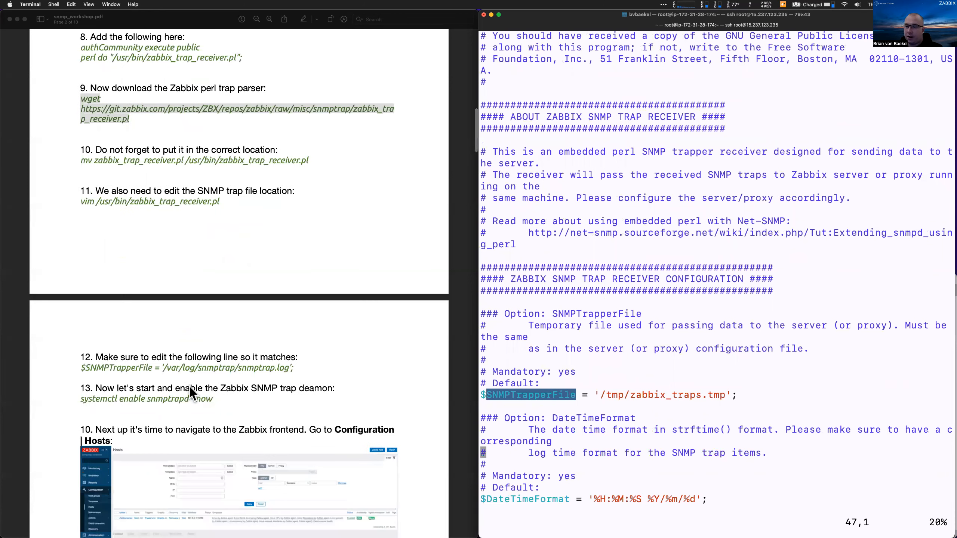
left_click(141, 367)
triple_click(142, 367)
key("super+c")
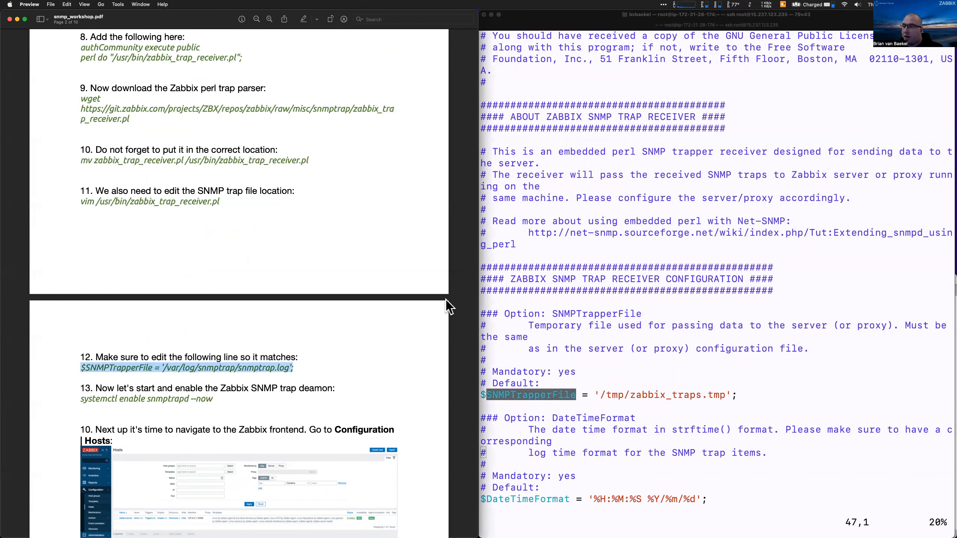
left_click(595, 325)
Insert a $SNMPTrapperFile line pointing to /var/log/snmptrap/snmptrap.log
key("Down")
key("Up")
key("Up")
key("Up")
key("Up")
key("Up")
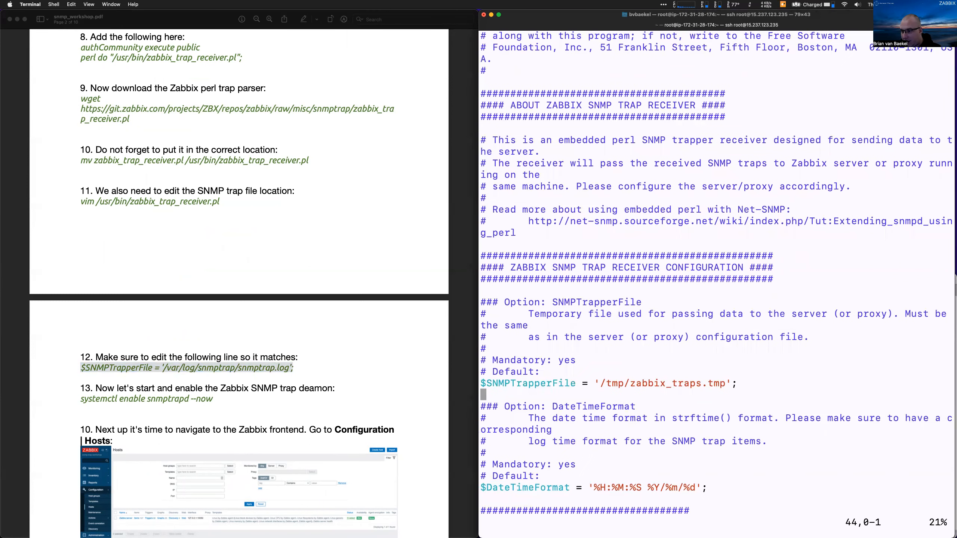
key("Down")
key("i")
key("Return")
key("Up")
key("Return")
key("Up")
key("super+v")
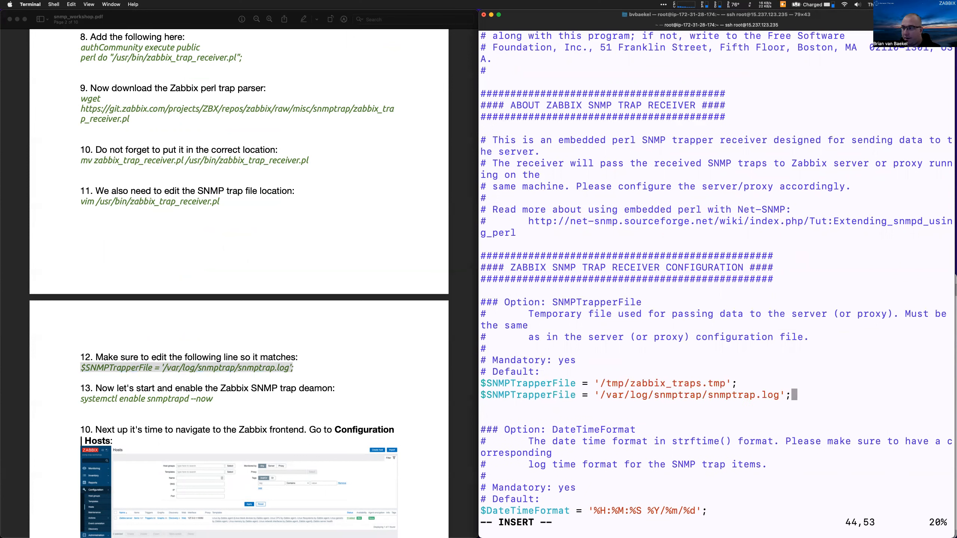
Comment out the old /tmp $SNMPTrapperFile line with # and save the script
key("Up")
key("Escape")
key("Left")
key("Left")
key("Left")
key("Left")
key("Left")
key("Left")
key("Left")
key("Left")
key("Left")
key("Left")
key("Left")
key("Left")
key("Left")
key("Left")
key("Left")
key("Left")
key("Left")
key("Left")
key("Left")
key("Left")
key("Left")
key("Left")
key("Left")
key("Left")
key("Left")
key("Left")
key("Left")
key("Left")
key("Left")
key("Left")
key("Left")
key("Left")
key("Left")
key("Left")
key("Left")
key("Left")
key("Left")
key("Left")
type("i#")
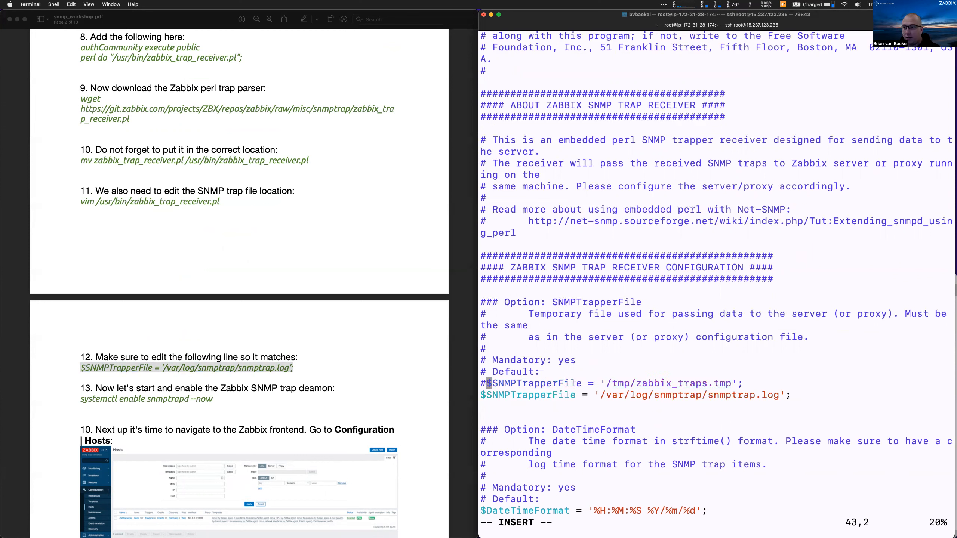
key("Escape")
type(":wq")
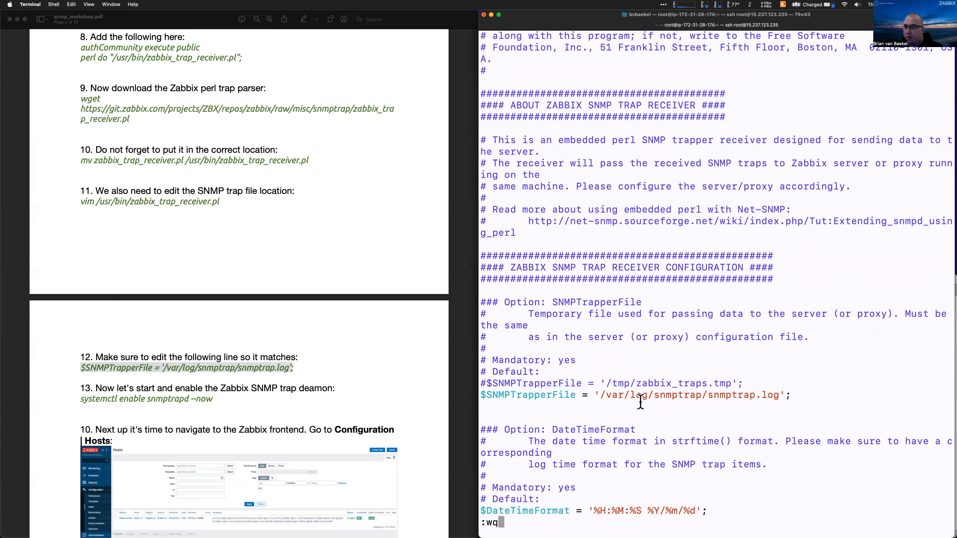
key("Return")
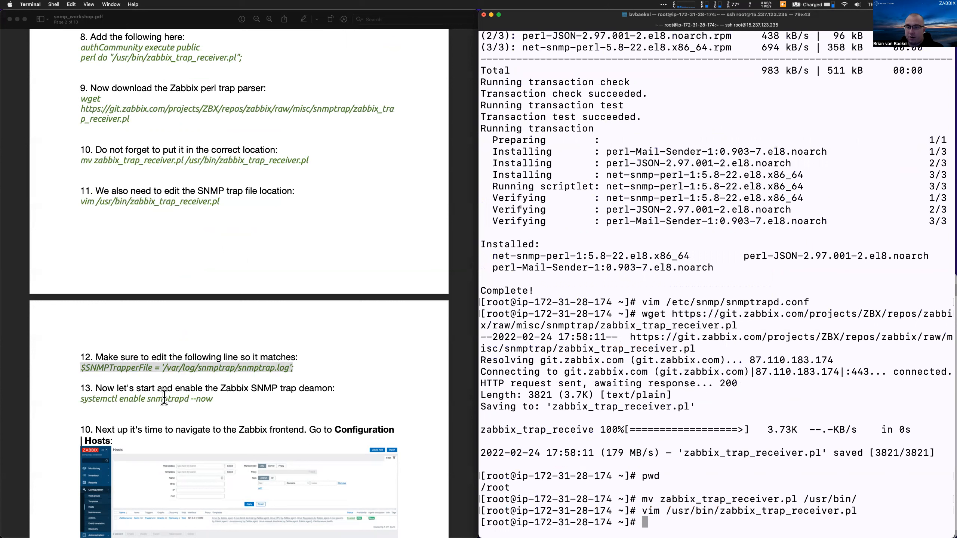
Run 'systemctl enable snmptrapd --now' copied from the PDF
triple_click(164, 396)
key("super+c")
left_click(574, 377)
key("super+v")
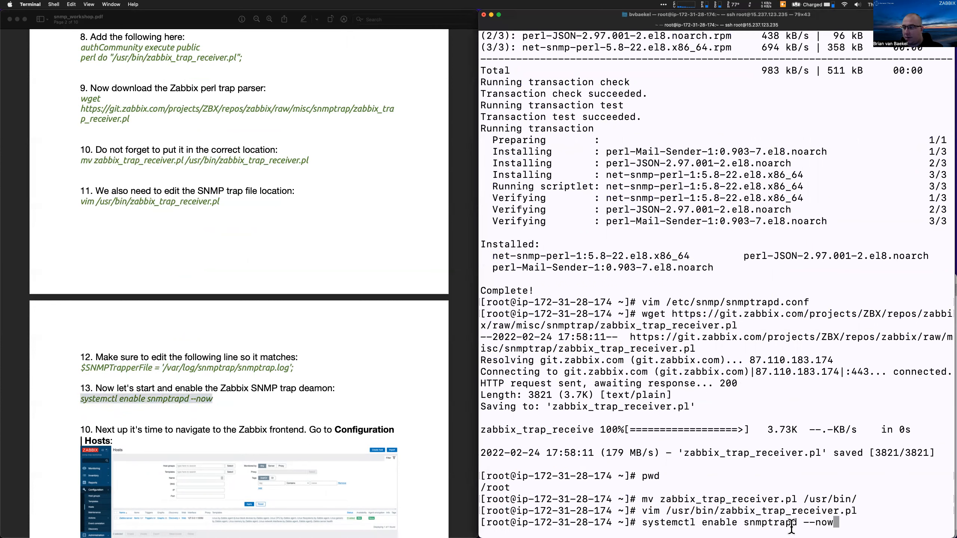
double_click(713, 523)
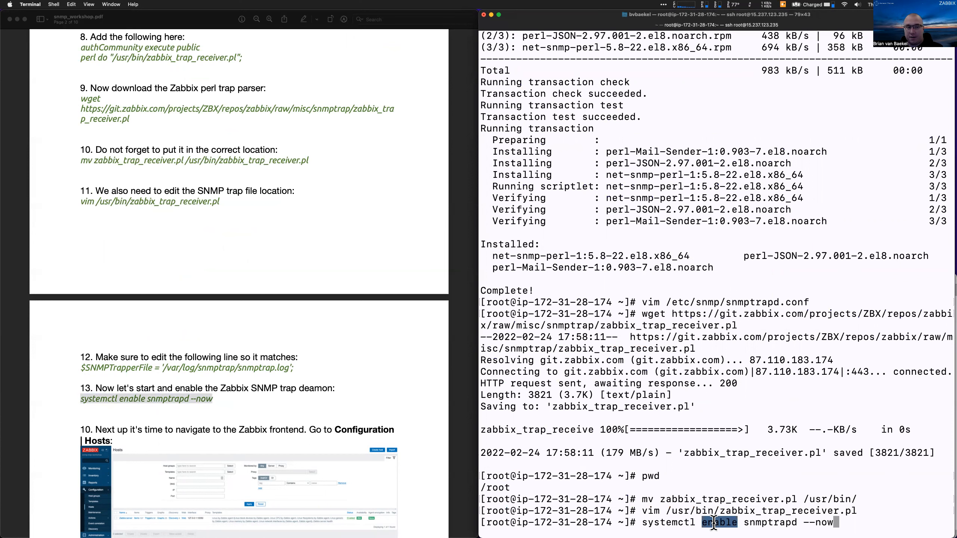
key("Return")
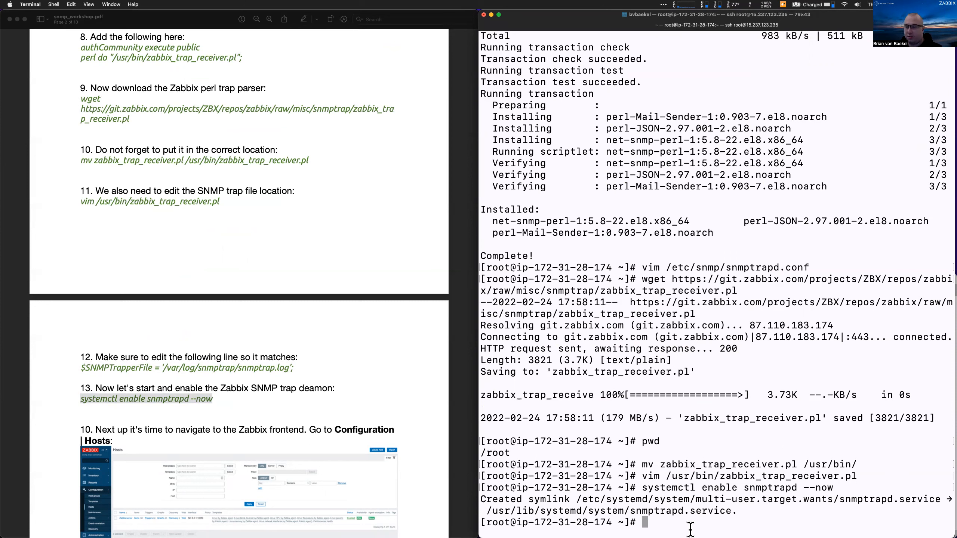
Sign in to Zabbix with the administrator account, tiling the browser to the right half
mouse_move(619, 526)
left_click(562, 529)
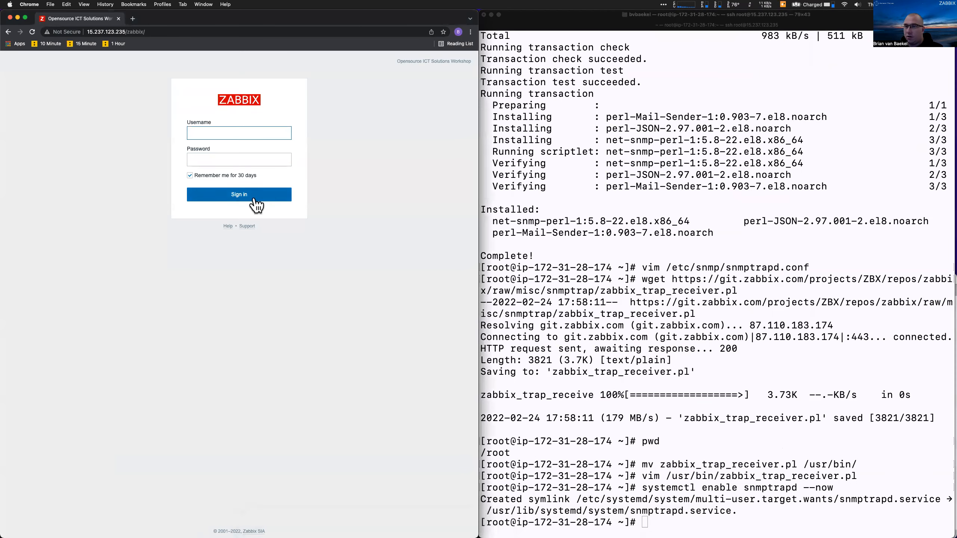
key("ctrl+alt+Right")
type("Admin")
key("Tab")
type("zabbix")
key("Return")
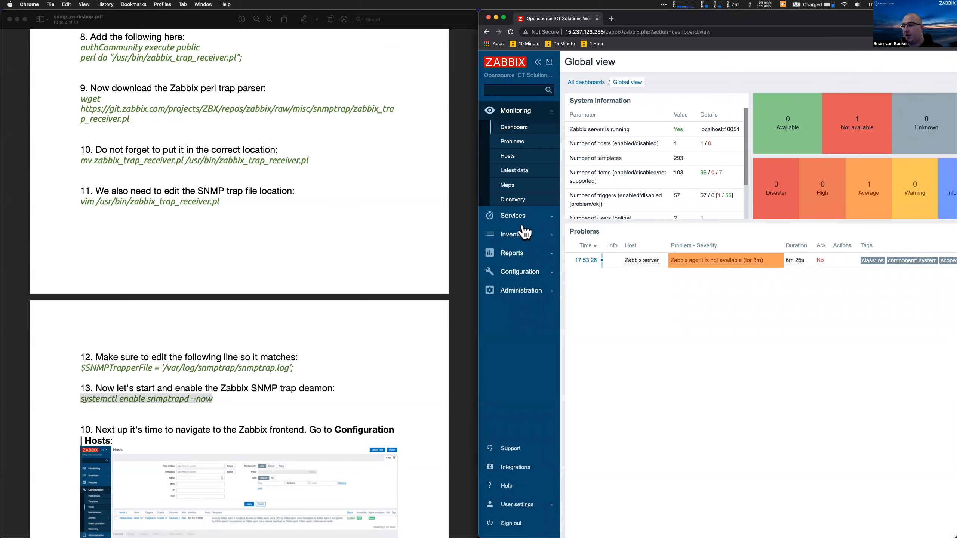
From Configuration > Hosts, start a new host named snmp-trap-workshop
left_click(521, 278)
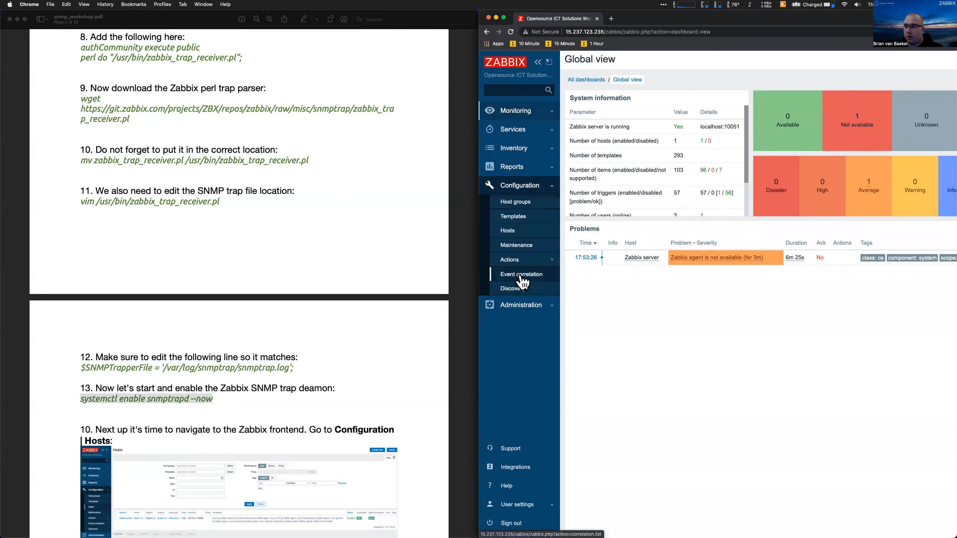
left_click(513, 232)
left_click_drag(478, 235, 389, 235)
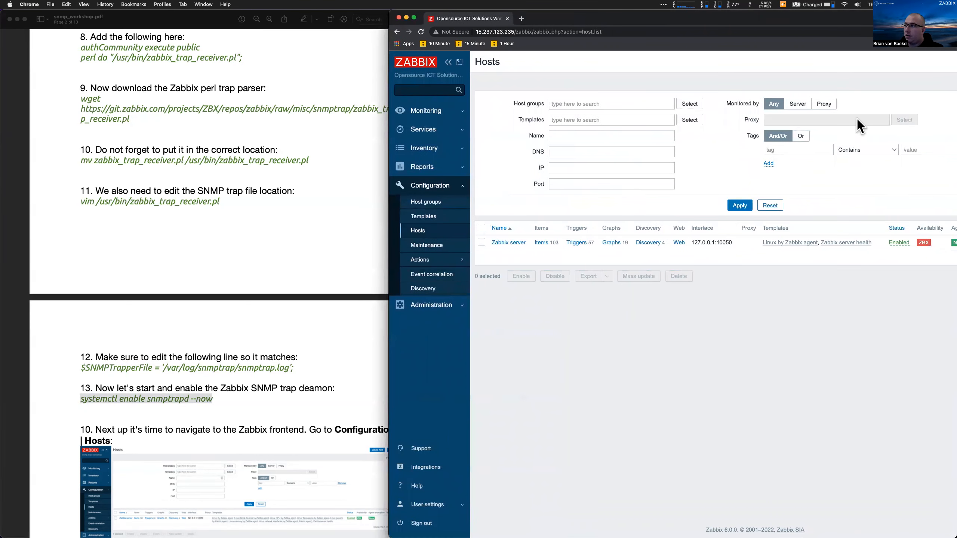
scroll(776, 158, "right", 4)
left_click(899, 61)
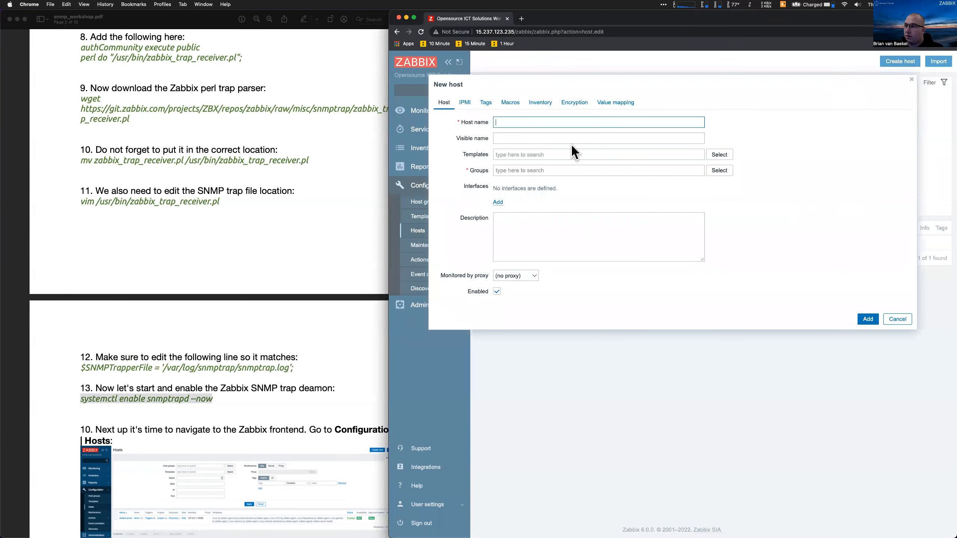
type("snmp")
type("-trap-wor")
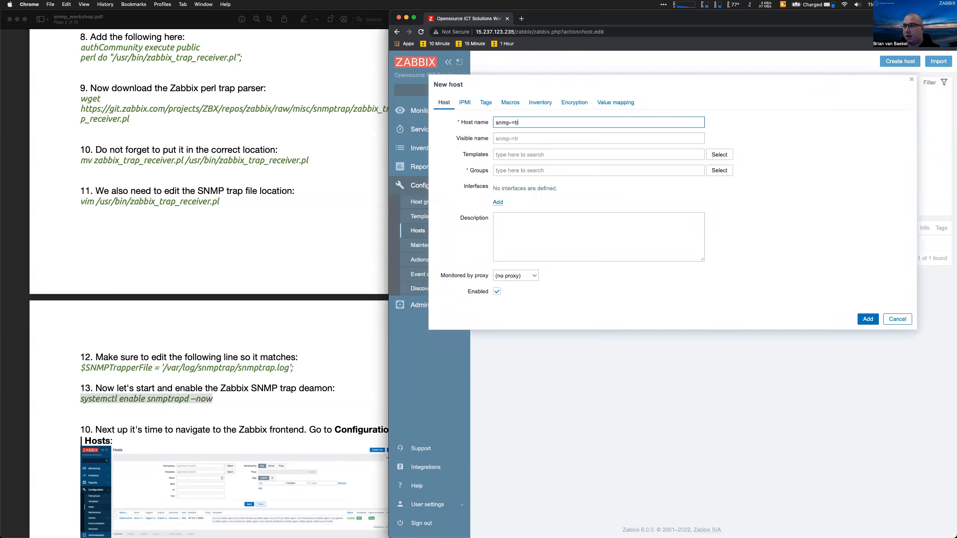
type("kshop")
Put the host in the Linux servers group and add an SNMP interface
left_click(501, 171)
type("linux")
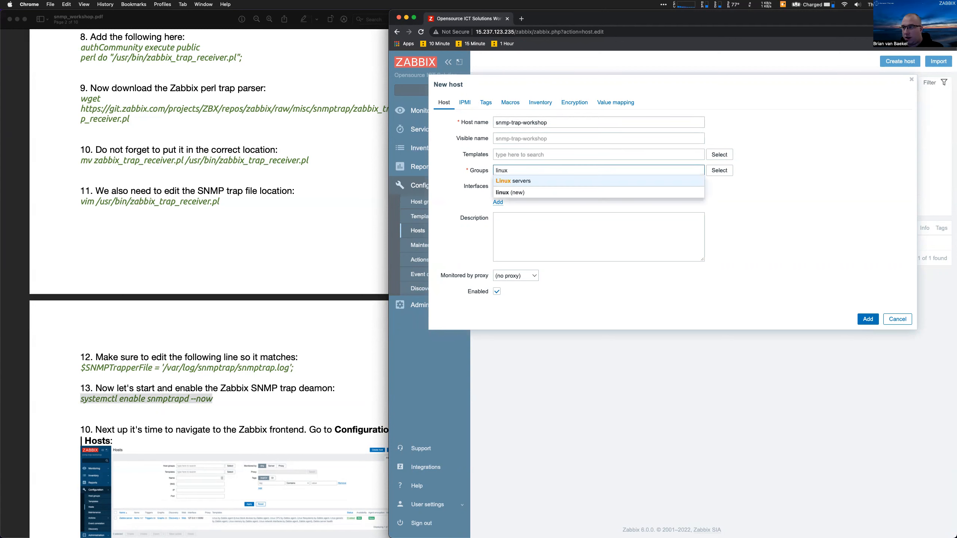
key("Return")
left_click(497, 211)
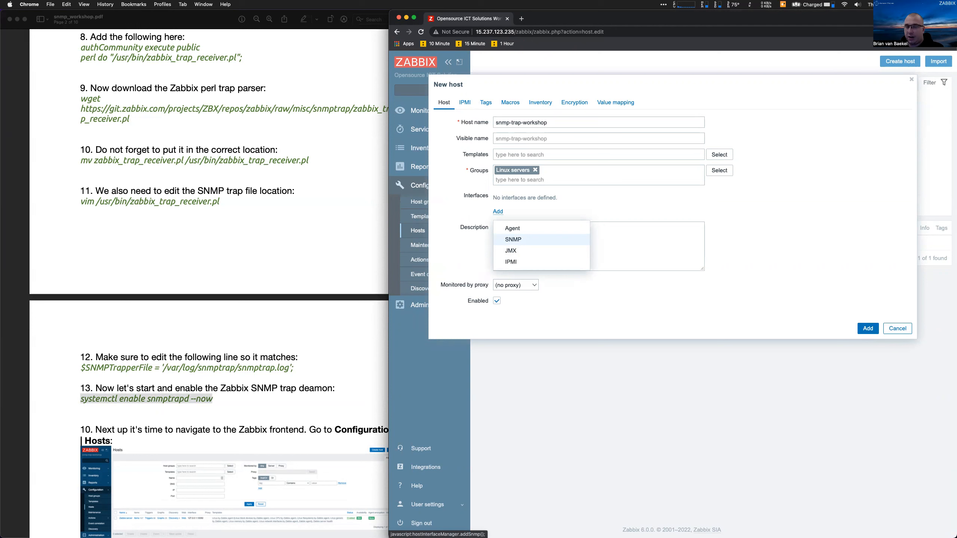
left_click(513, 239)
double_click(541, 209)
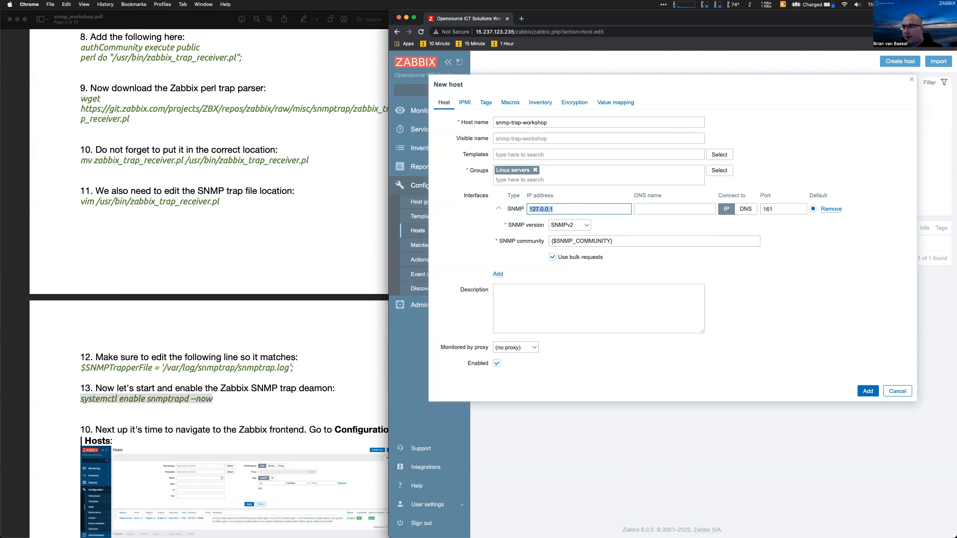
Set host inventory to Automatic and save the host
left_click(540, 102)
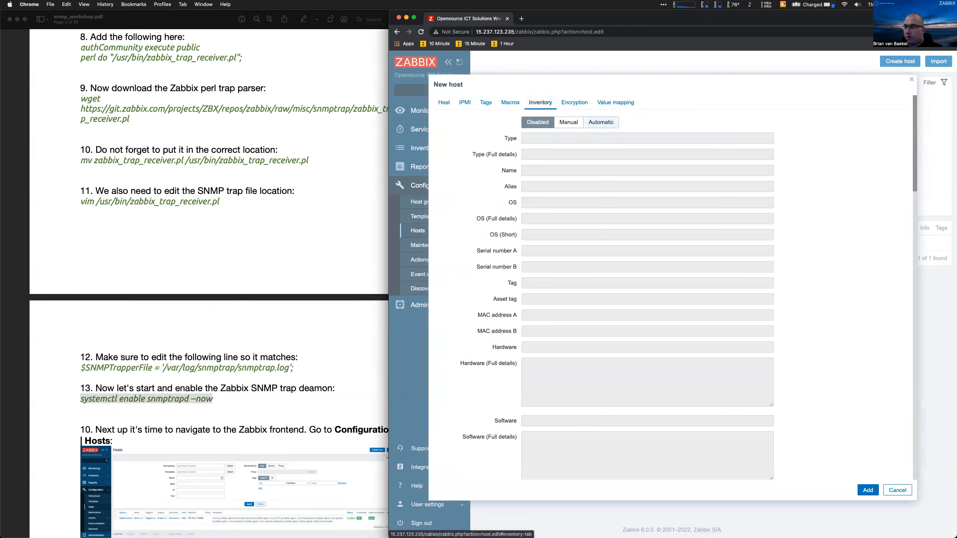
left_click(601, 122)
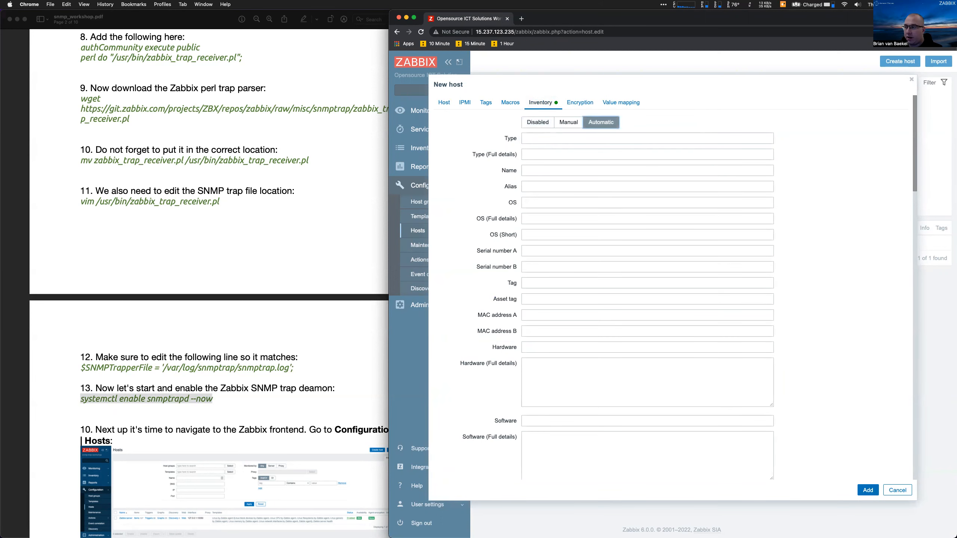
left_click(867, 490)
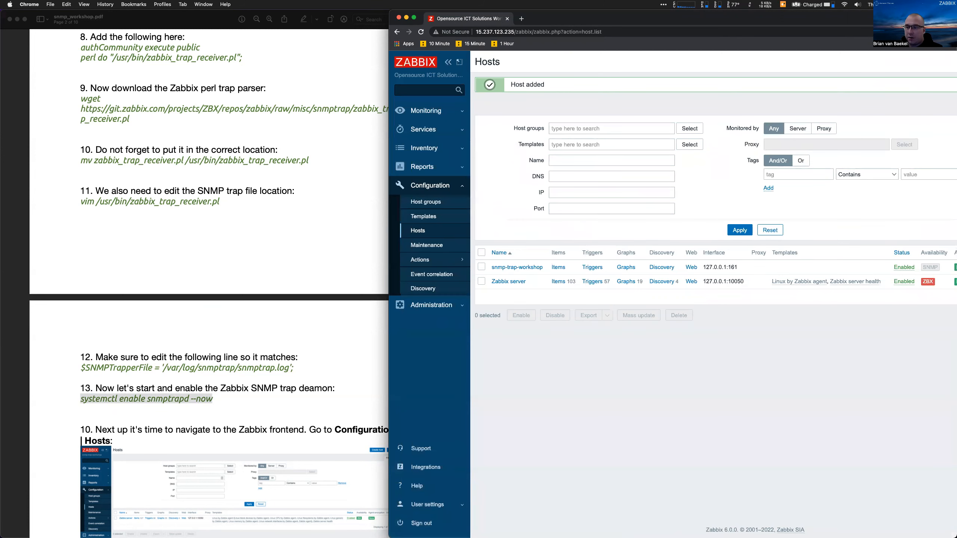
left_click(312, 326)
Open the items of snmp-trap-workshop and start a new item
scroll(313, 327, "down", 15)
scroll(313, 332, "down", 6)
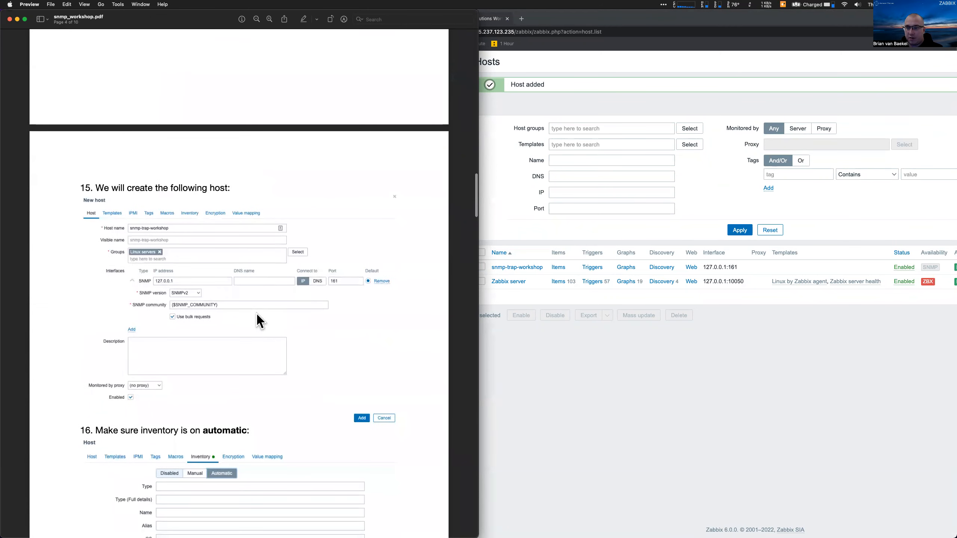
scroll(183, 283, "down", 5)
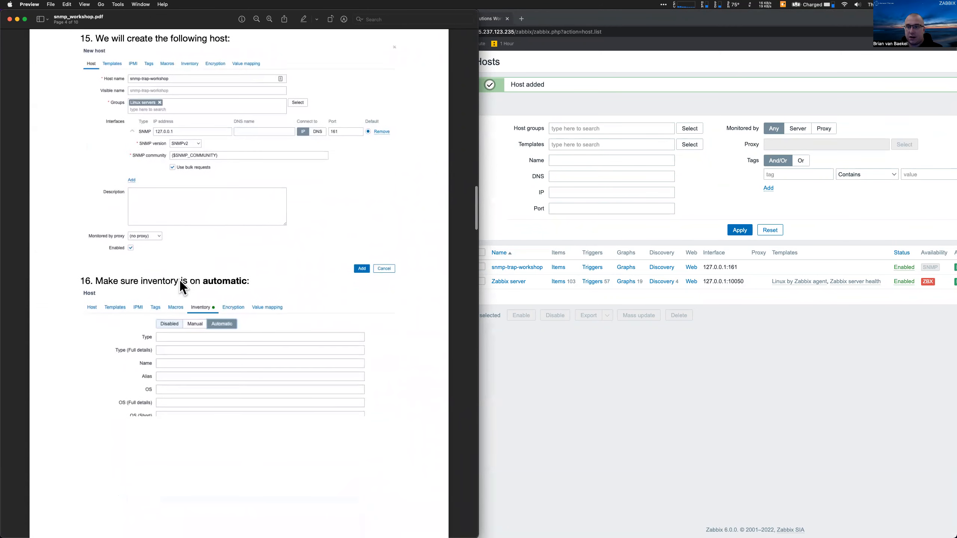
scroll(292, 304, "down", 6)
scroll(292, 304, "down", 8)
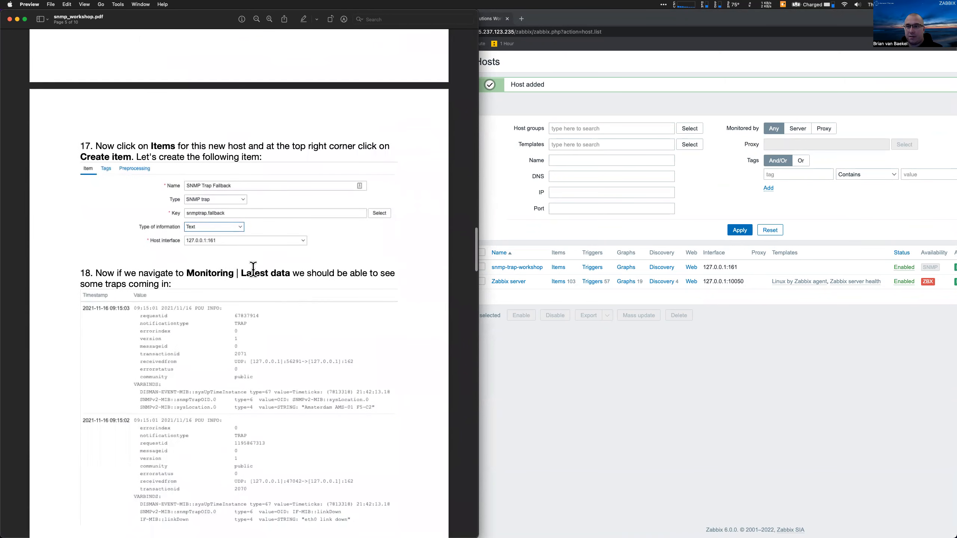
left_click(689, 367)
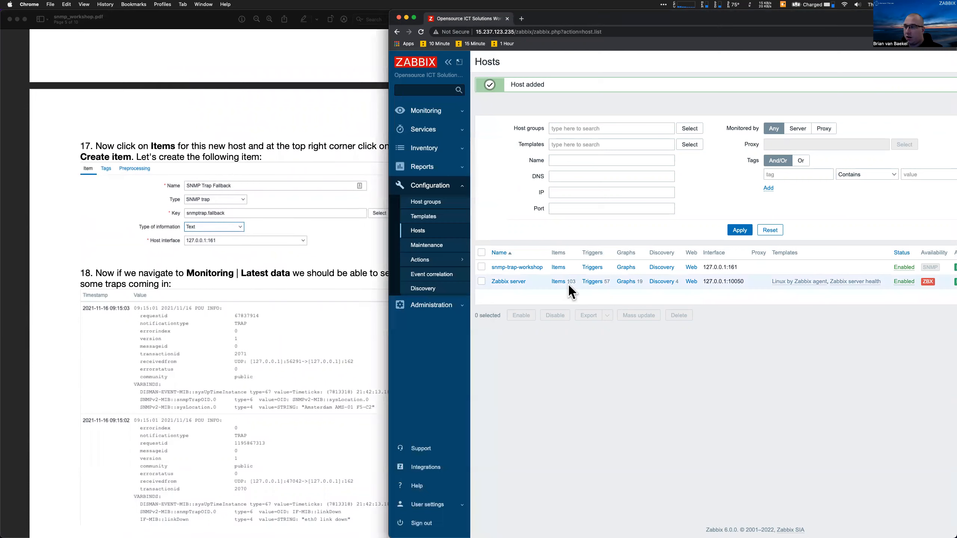
left_click(553, 266)
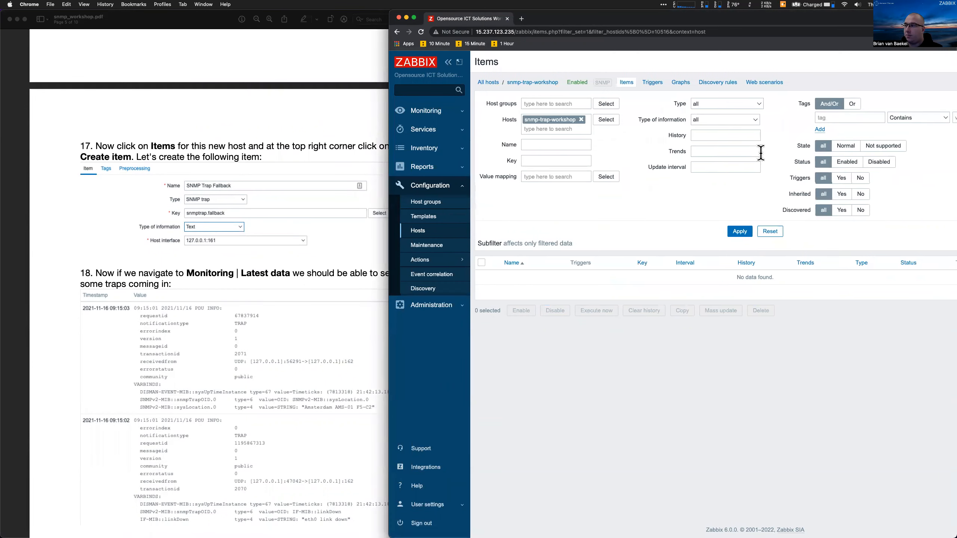
scroll(791, 143, "right", 2)
left_click(928, 64)
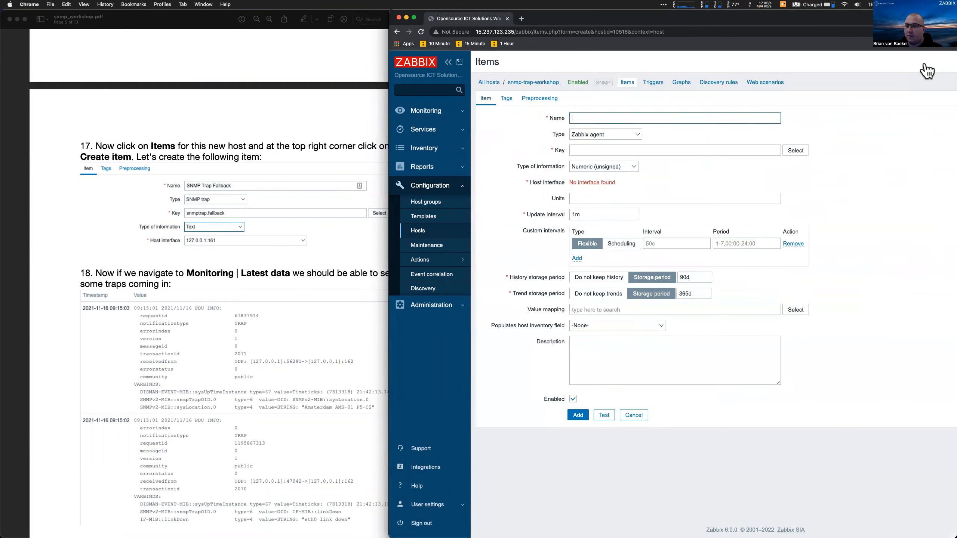
Name the item SNMP Trap Fallback and set its type to SNMP trap
type("Snmp")
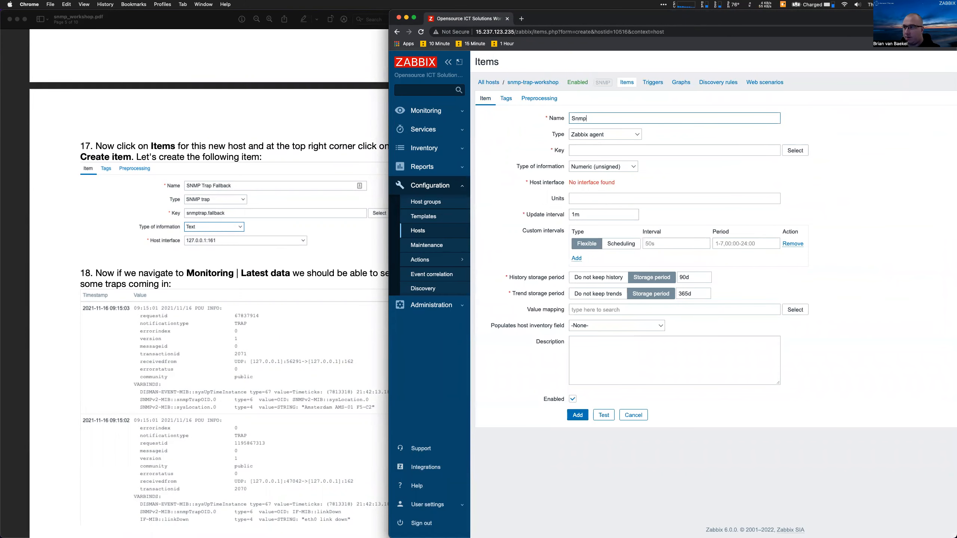
key("BackSpace")
key("BackSpace")
key("BackSpace")
key("BackSpace")
type("SNMP Trap Fallback")
key("Tab")
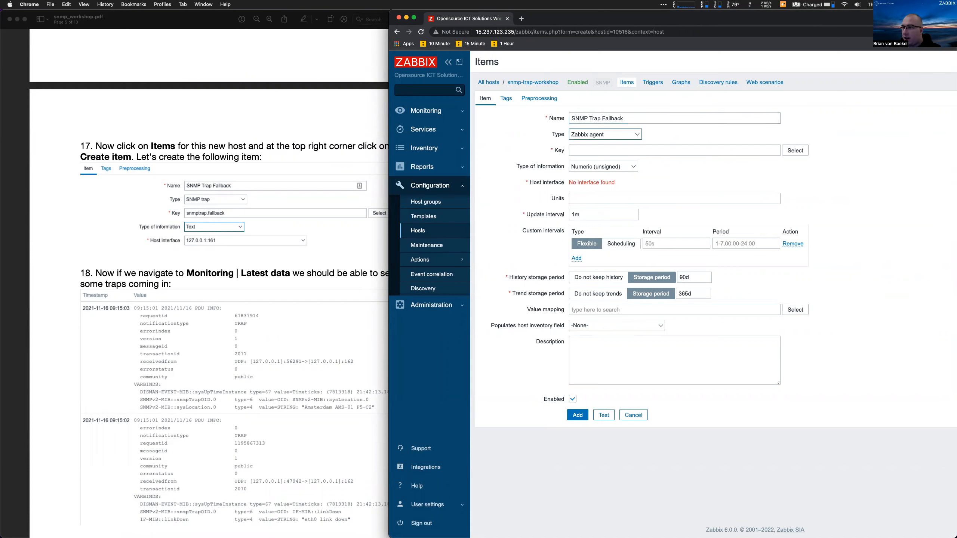
key("s")
key("n")
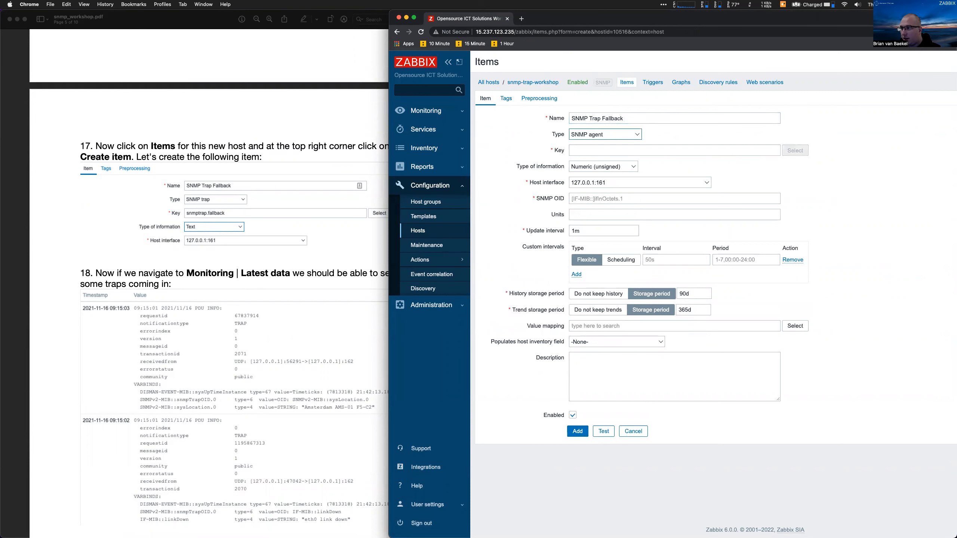
key("s")
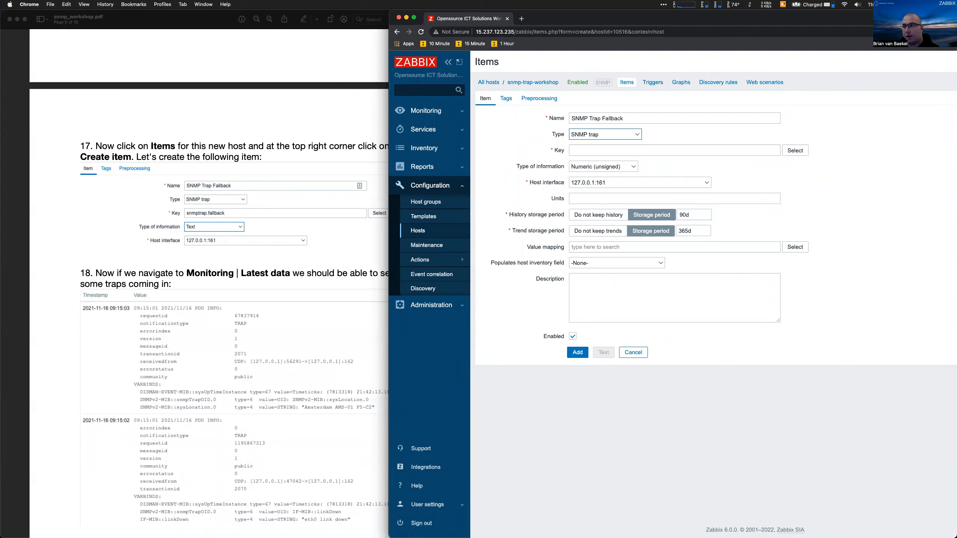
Enter the key snmptrap.fallback and set the type of information to Text
left_click(581, 153)
type("sn")
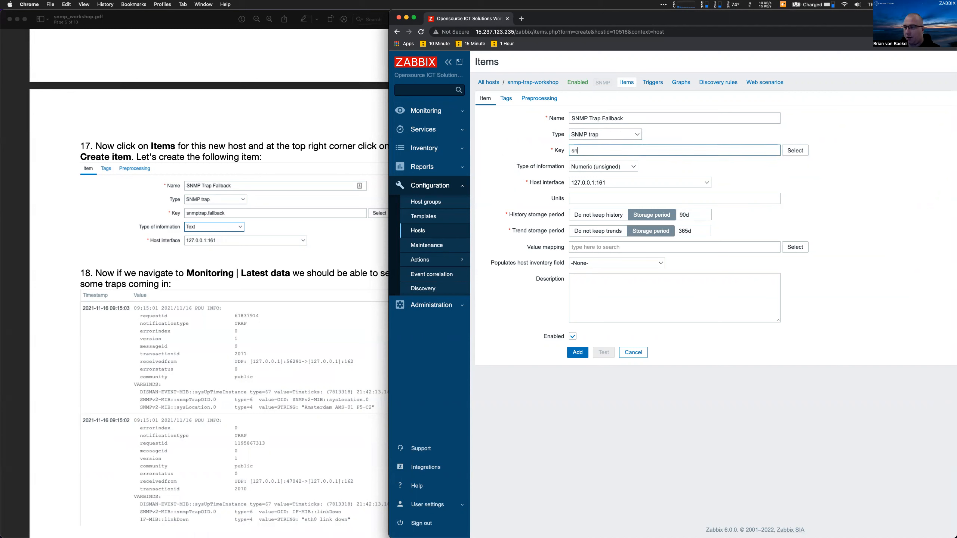
type("mptrap.fallback")
double_click(611, 151)
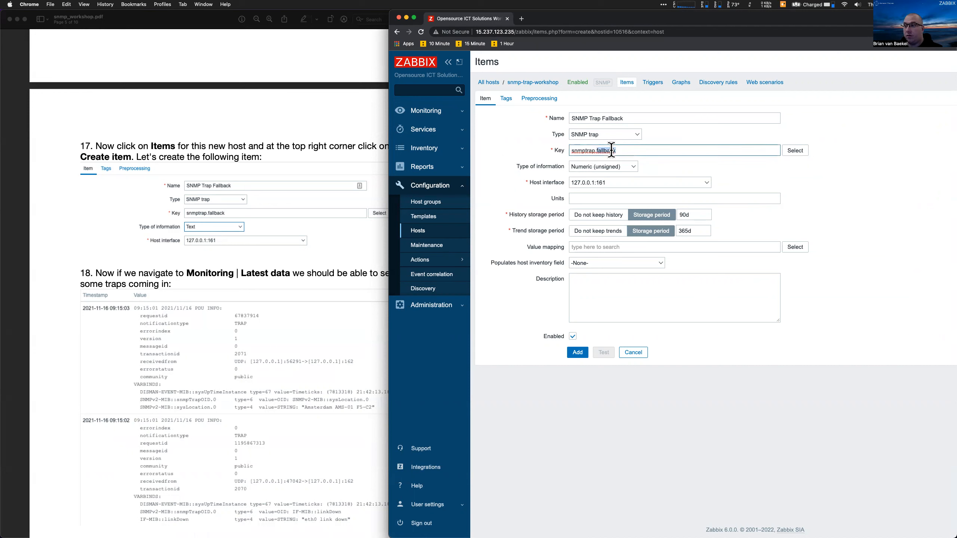
left_click(606, 167)
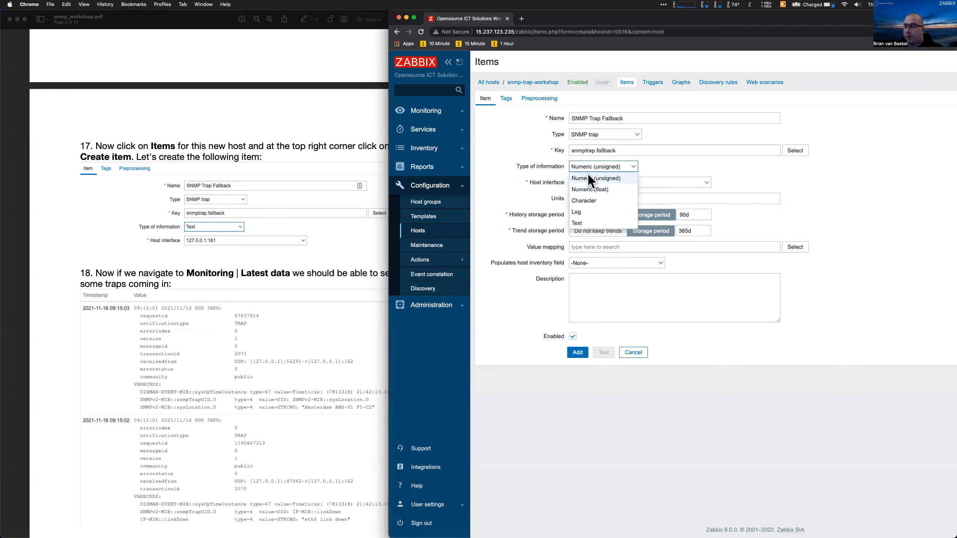
left_click(579, 223)
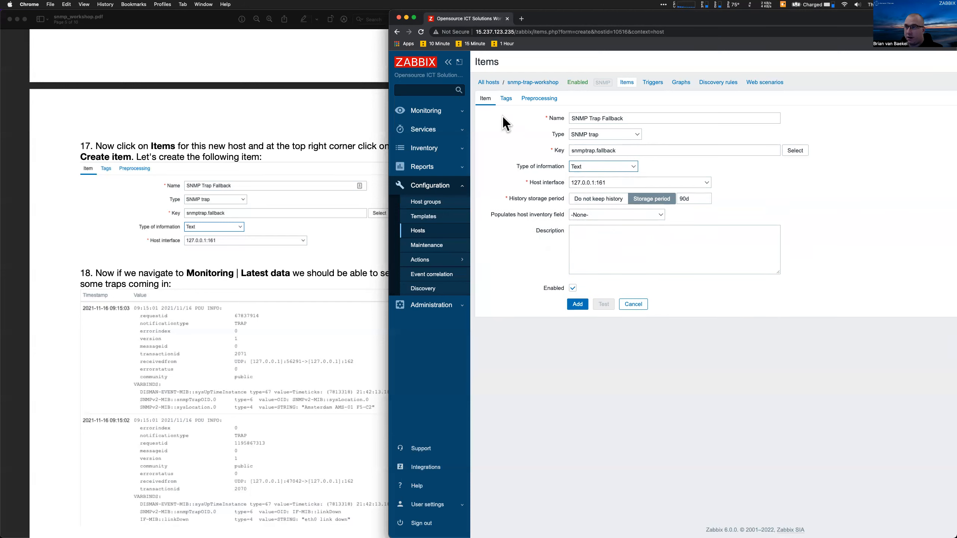
Add the tag component: general to SNMP Trap Fallback and save the item
left_click(505, 100)
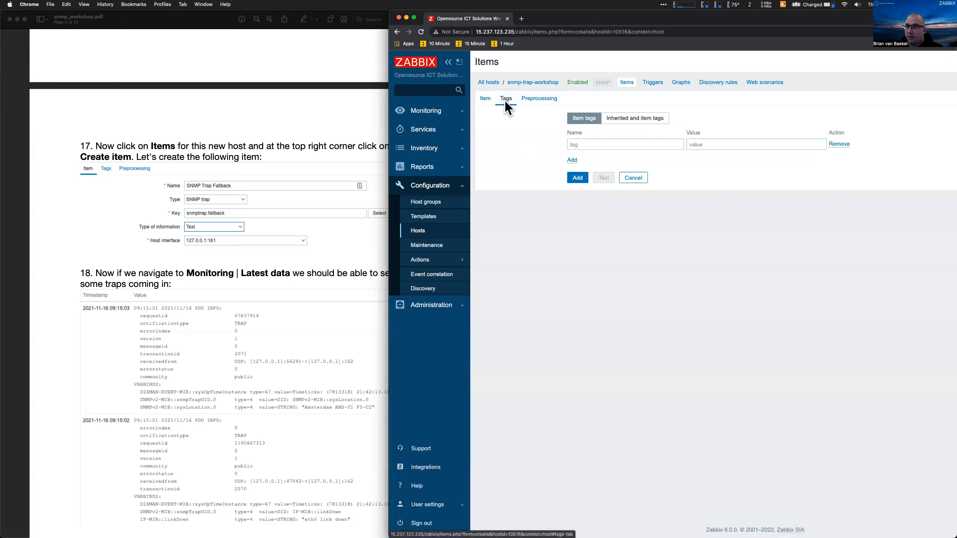
scroll(327, 301, "down", 10)
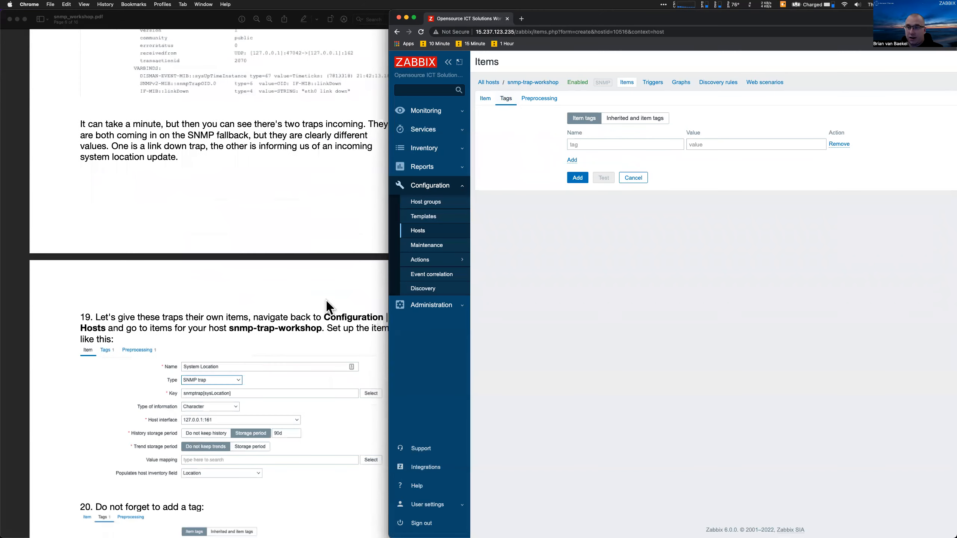
scroll(326, 301, "up", 10)
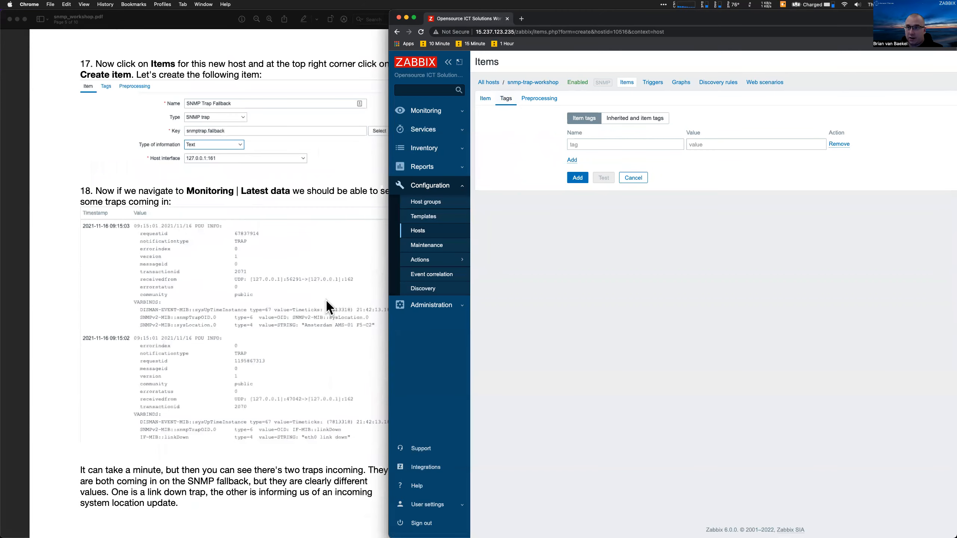
scroll(279, 206, "down", 3)
left_click(613, 143)
type("component")
key("Tab")
type("gern")
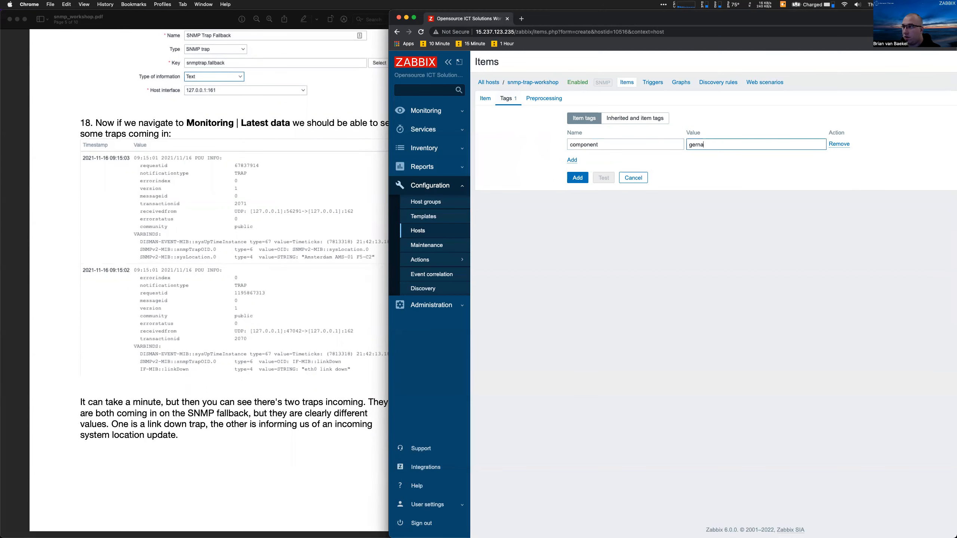
type("nera")
left_click(570, 179)
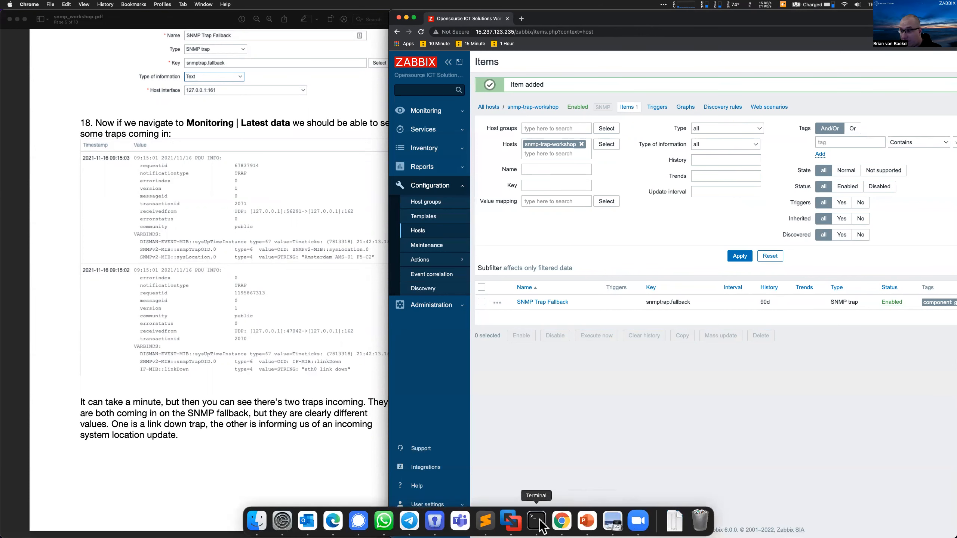
left_click(535, 520)
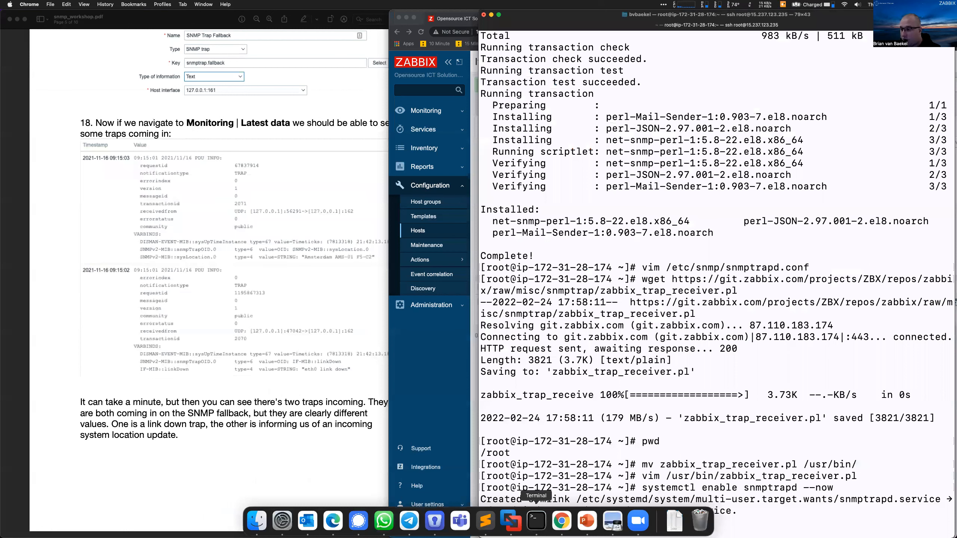
Run zabbix_server -R config_cache_reload in the SSH terminal
type("zabbix_server -R config_cache_reload")
key("Return")
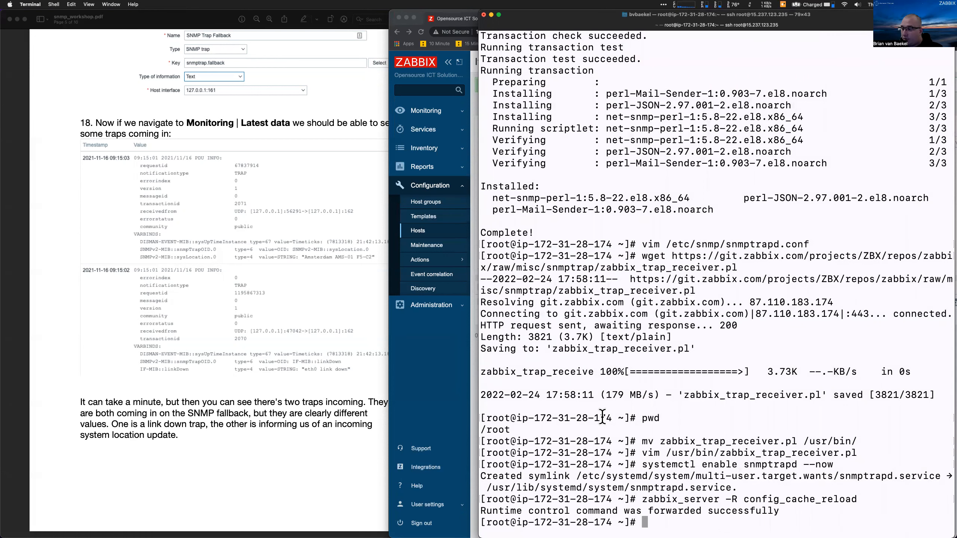
left_click_drag(660, 500, 852, 500)
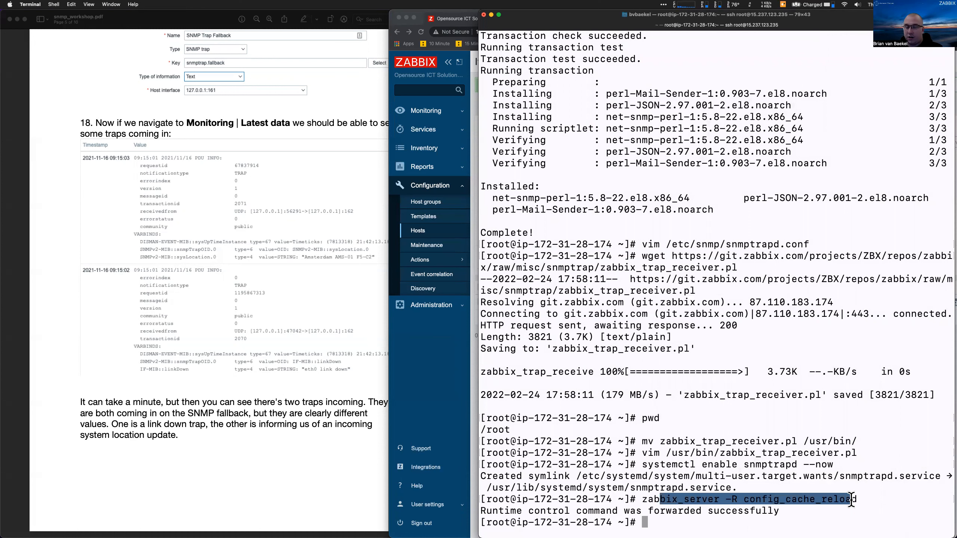
left_click(851, 499)
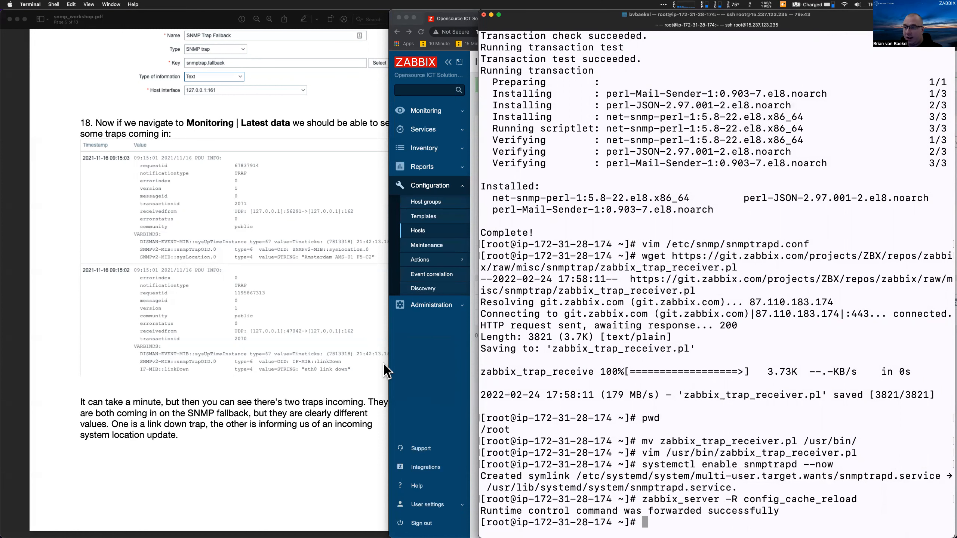
left_click(442, 385)
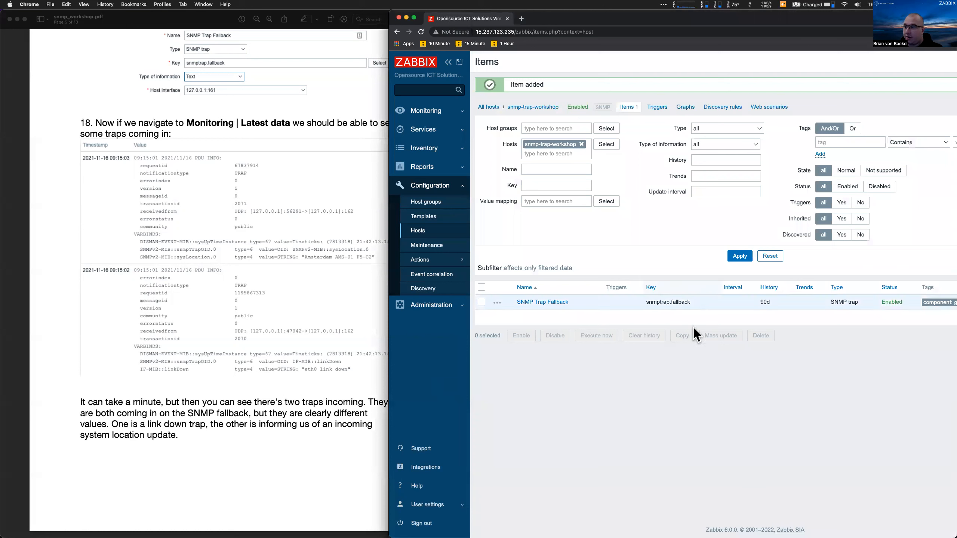
Filter Monitoring > Latest data to host snmp-trap-workshop
left_click(423, 111)
left_click(435, 171)
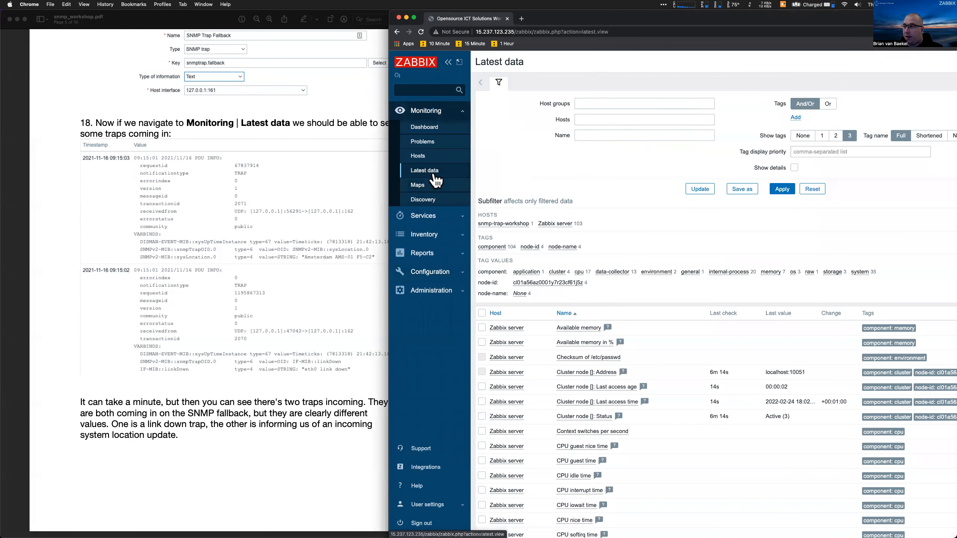
left_click(541, 120)
type("snmp")
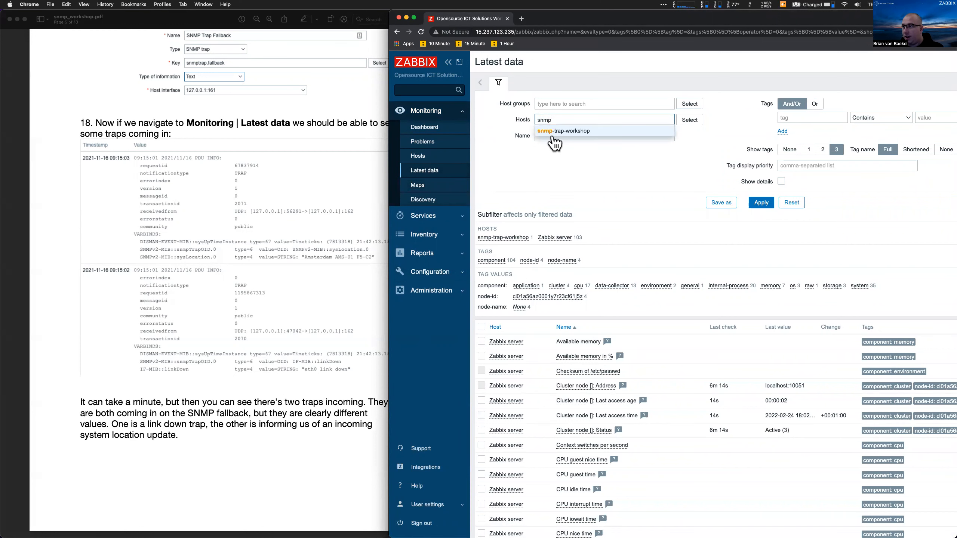
left_click(553, 138)
left_click(761, 202)
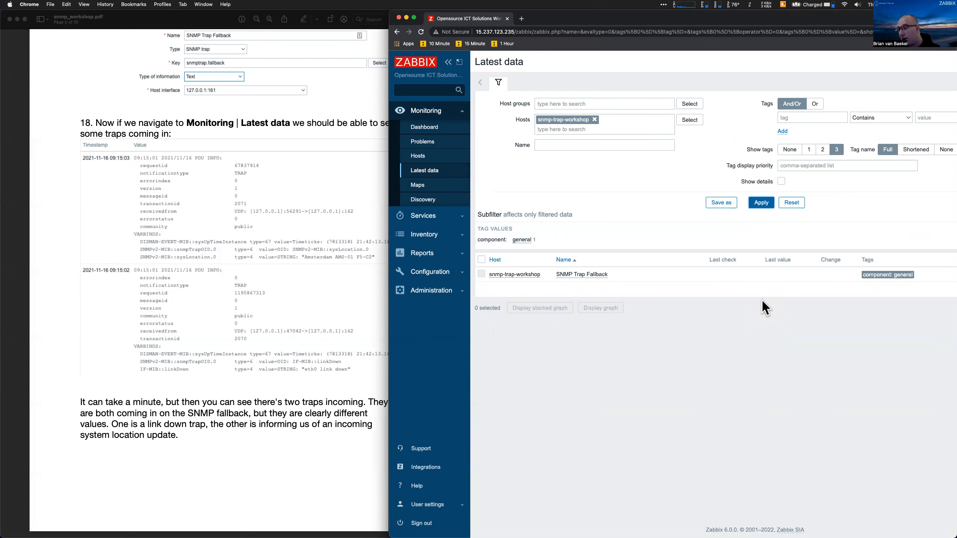
Open the root crontab with crontab -e in the widened terminal
mouse_move(580, 522)
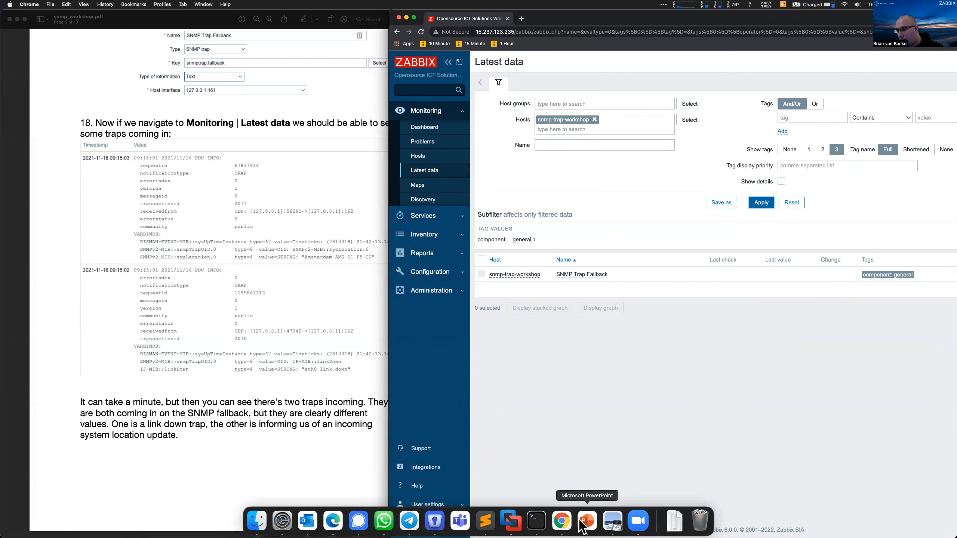
left_click(536, 521)
key("Return")
key("Return")
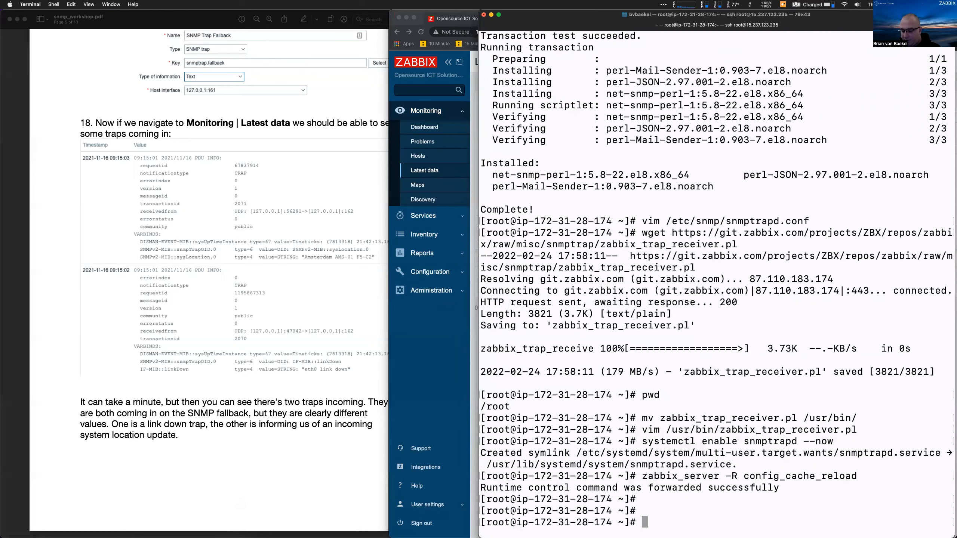
type("crontab -e")
key("Return")
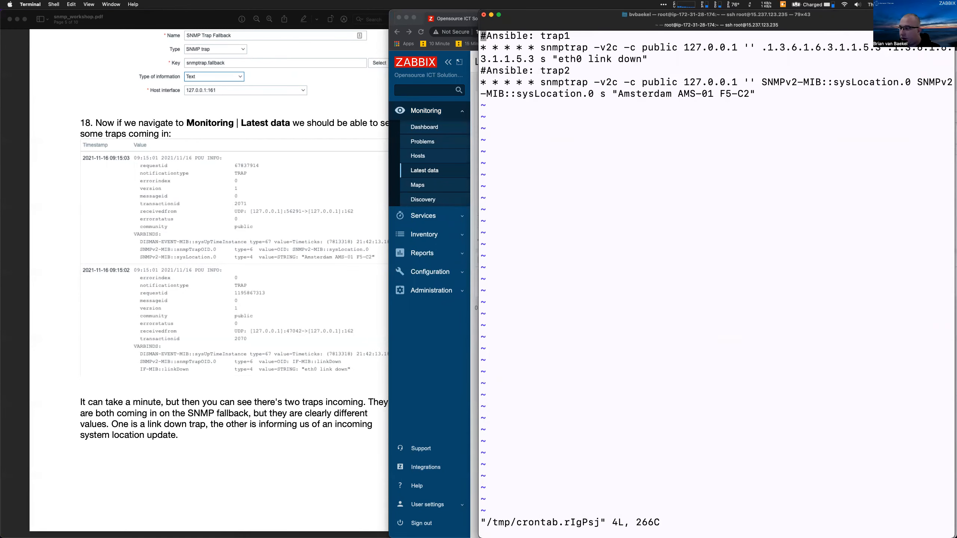
left_click_drag(479, 375, 70, 348)
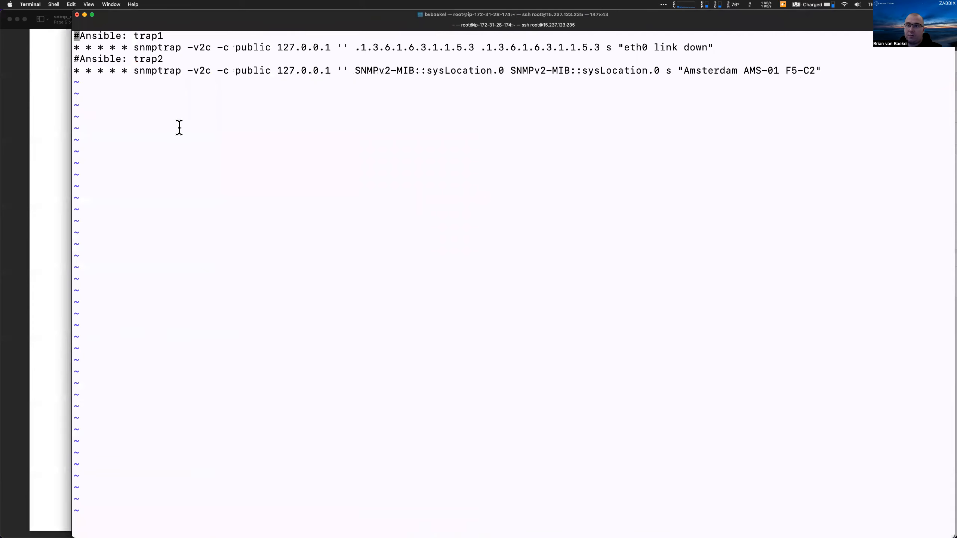
Review the eth0 link down and Amsterdam sysLocation trap jobs, then quit vim with :q
left_click_drag(134, 45, 243, 42)
left_click(244, 42)
left_click_drag(356, 50, 476, 48)
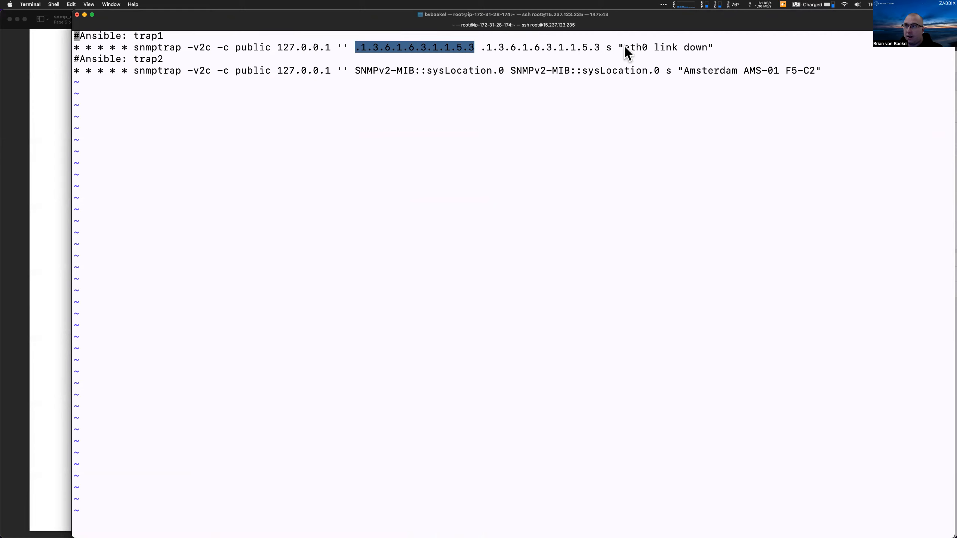
left_click_drag(625, 47, 714, 52)
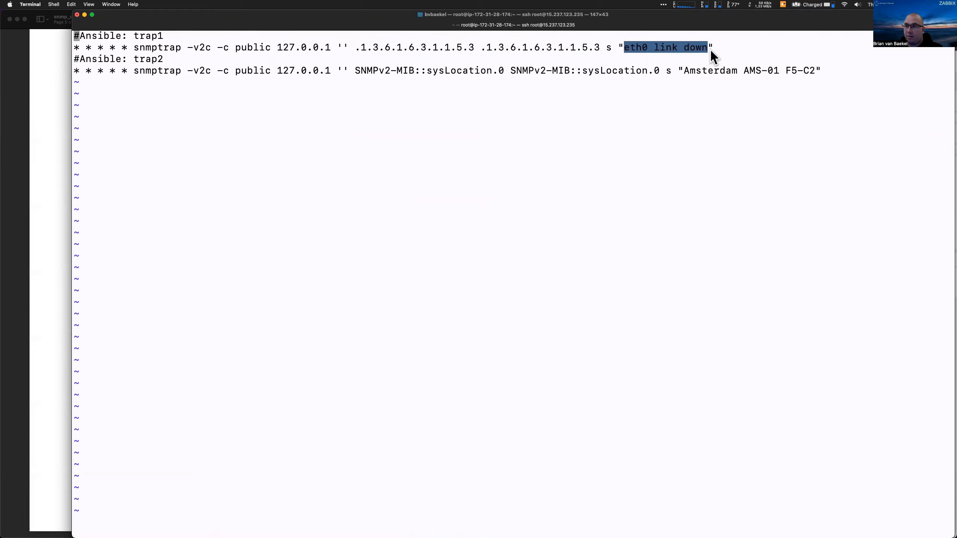
left_click_drag(356, 70, 496, 74)
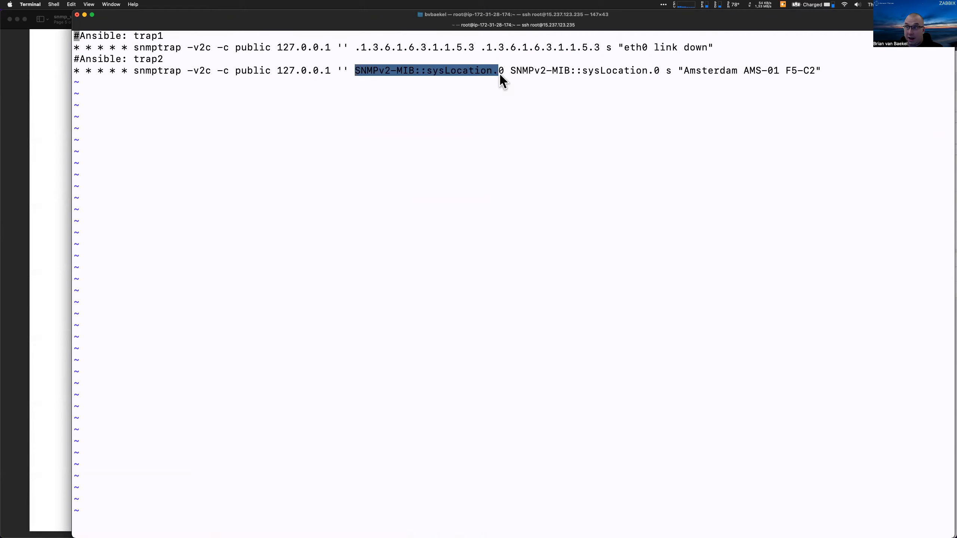
left_click(503, 75)
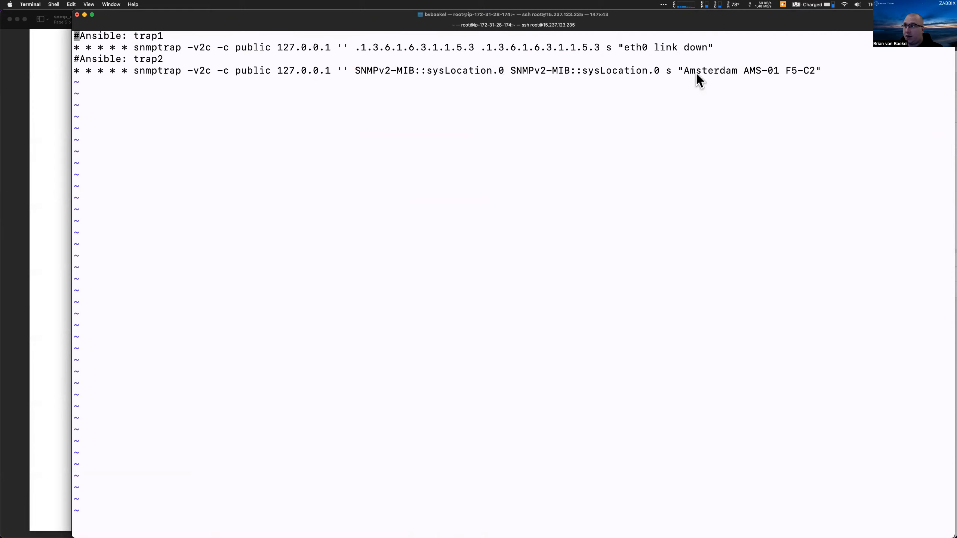
left_click_drag(683, 72, 803, 70)
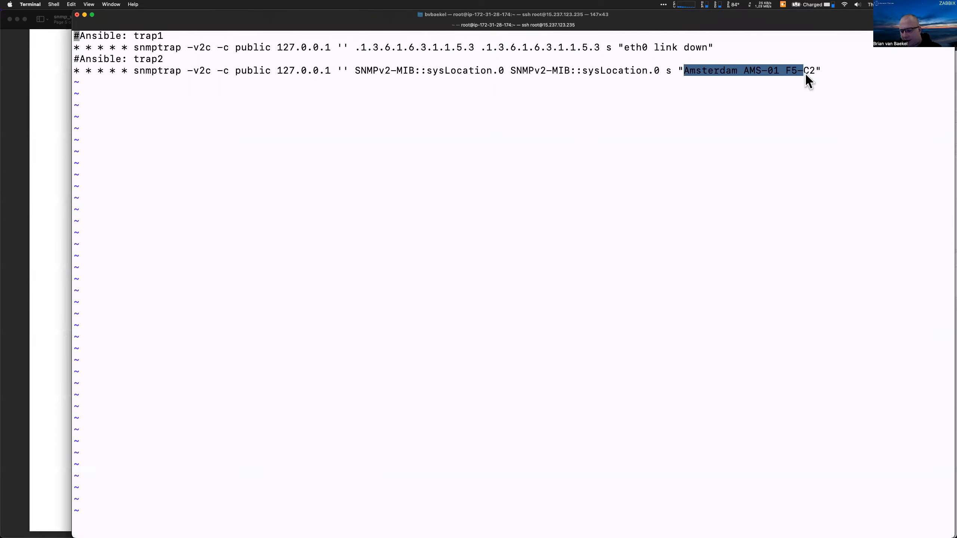
type(":q")
key("Return")
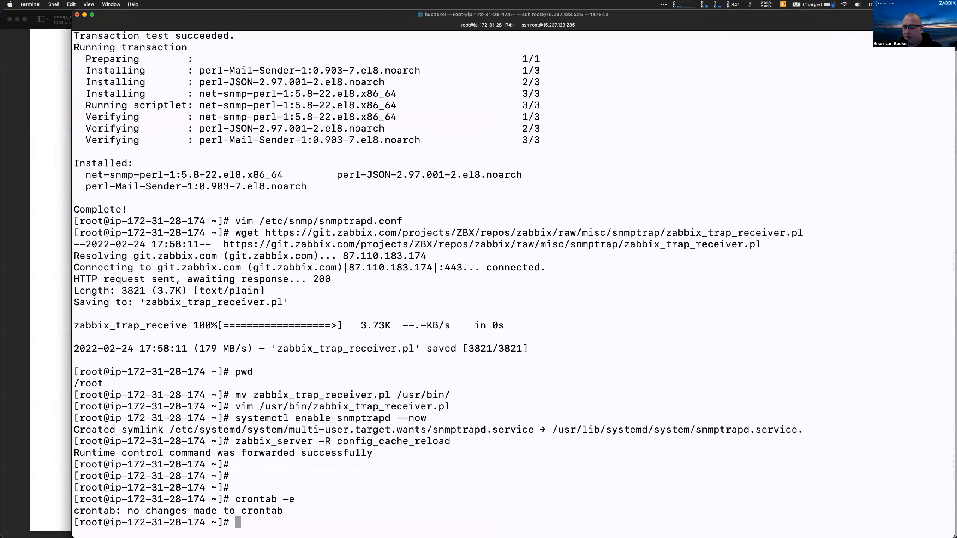
key("ctrl+alt+Right")
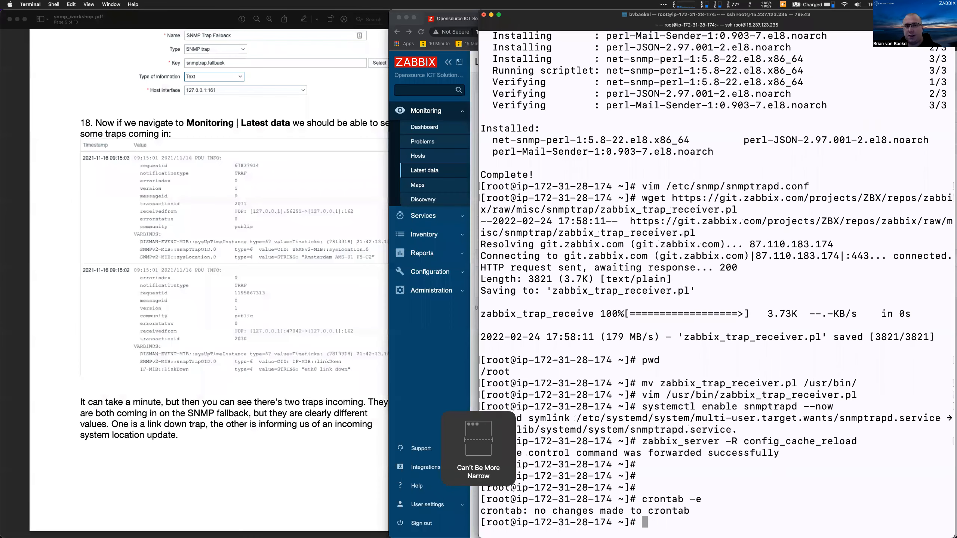
Widen the Zabbix browser and open the value history of SNMP Trap Fallback
left_click(465, 343)
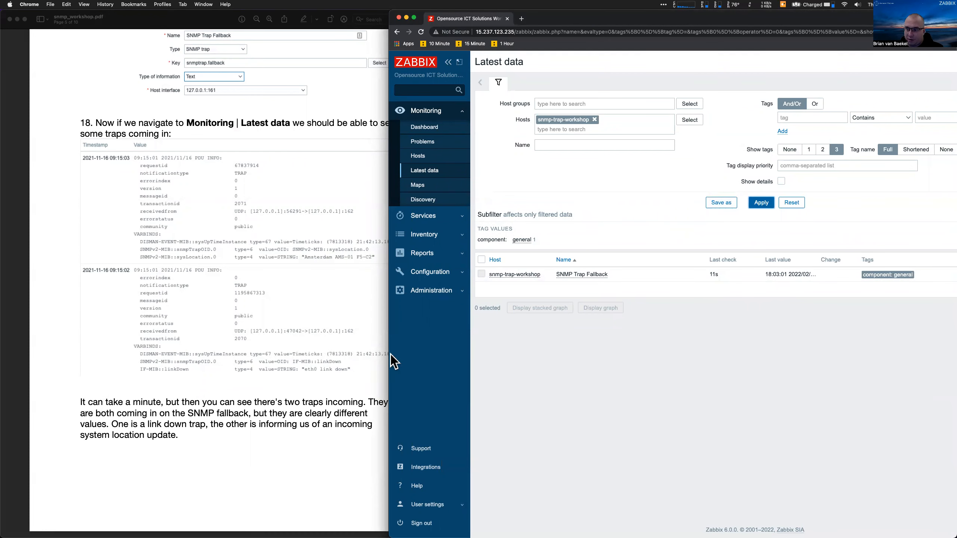
left_click(355, 343)
left_click(565, 392)
left_click_drag(389, 369, 208, 357)
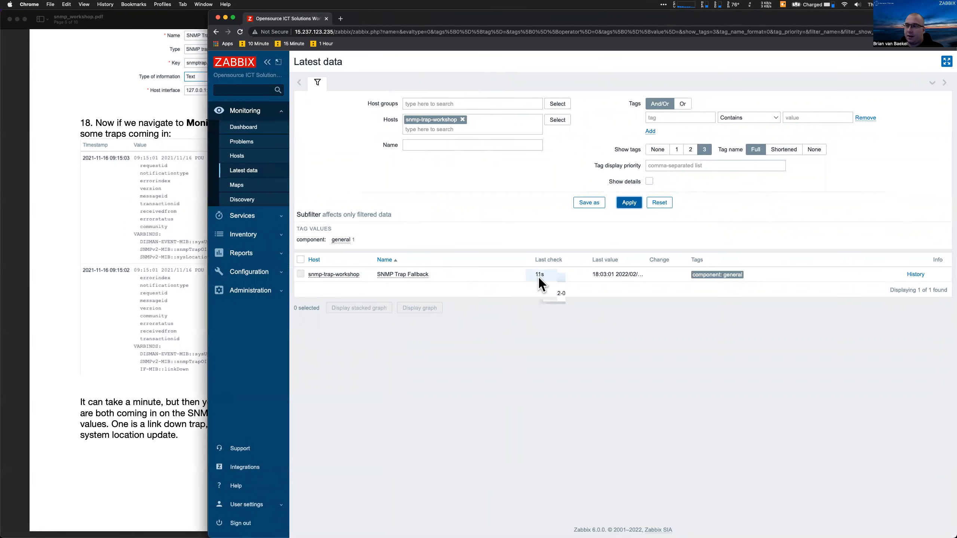
left_click(622, 278)
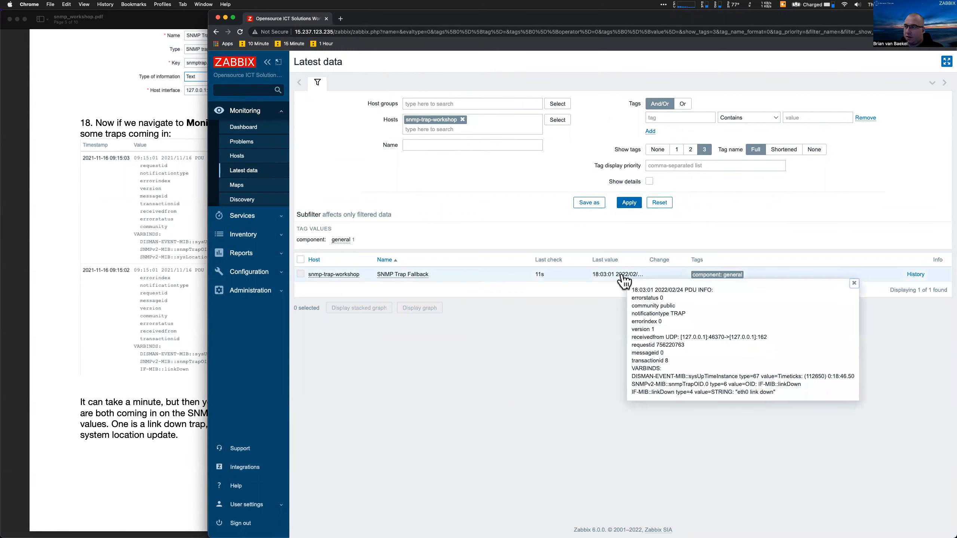
left_click(916, 275)
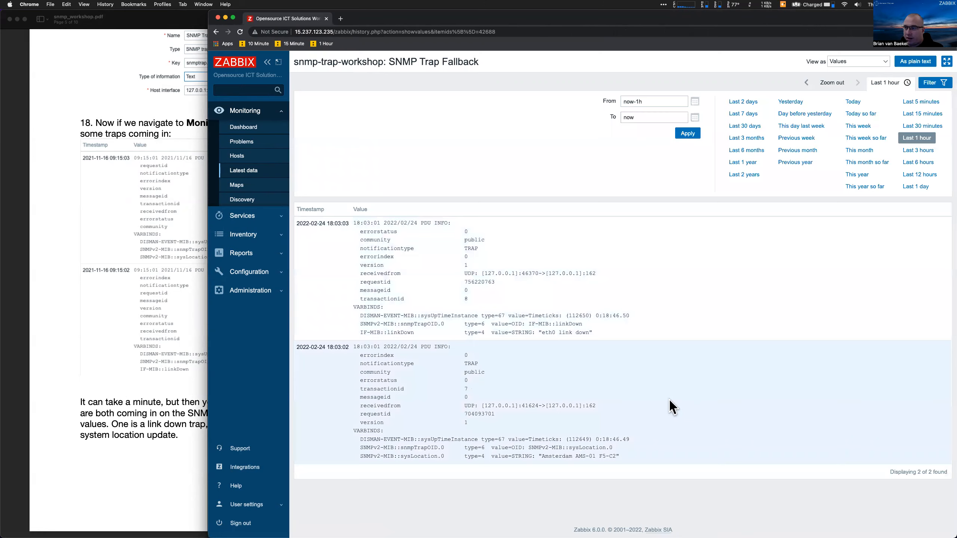
Read the eth0 link down and Amsterdam AMS-01 F5-C2 trap values, then return to Latest data
scroll(670, 401, "up", 5)
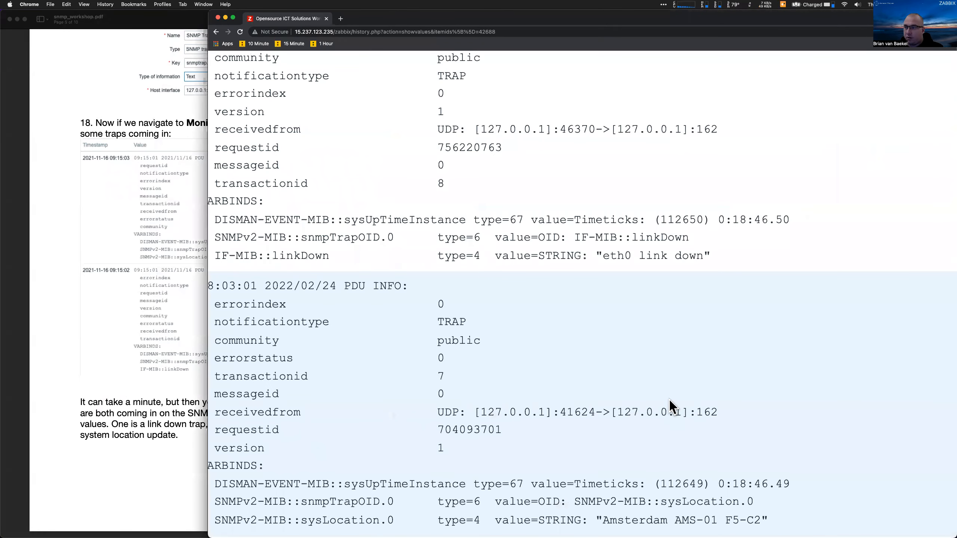
scroll(669, 401, "down", 5)
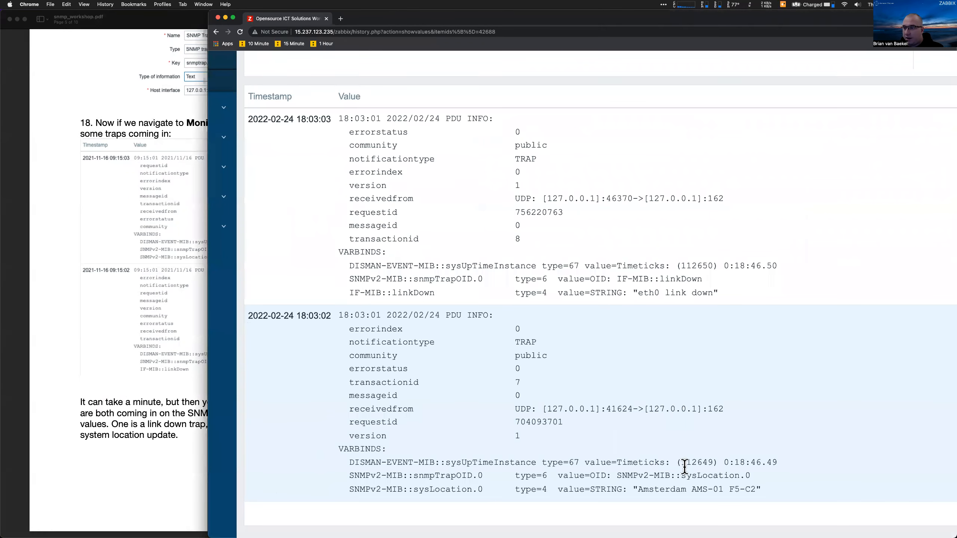
left_click_drag(762, 487, 635, 490)
left_click_drag(633, 294, 730, 298)
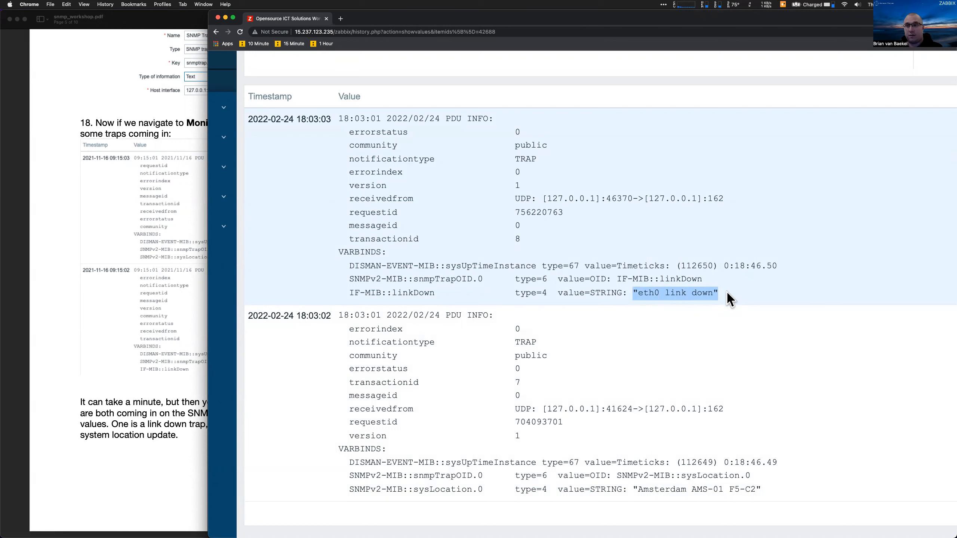
key("super+minus")
key("super+minus")
key("super+minus")
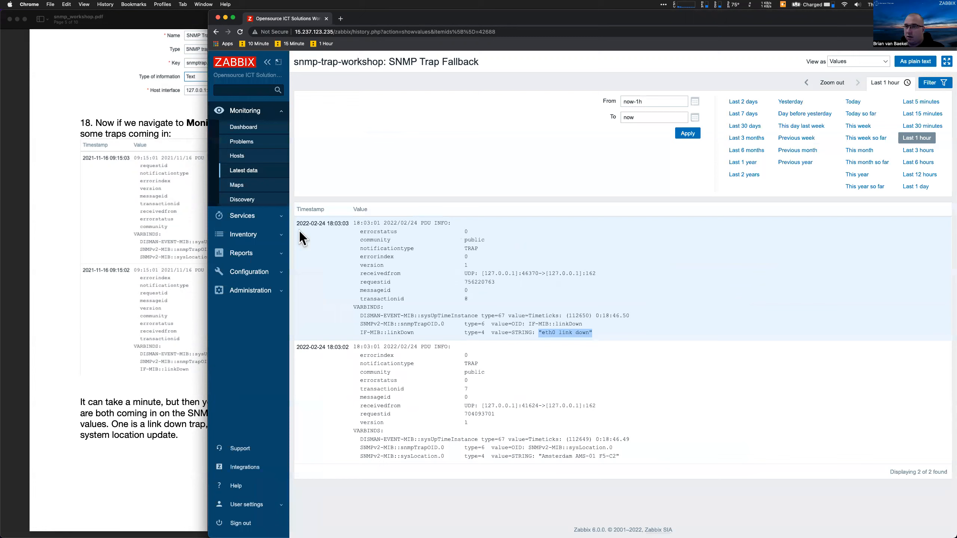
left_click(259, 172)
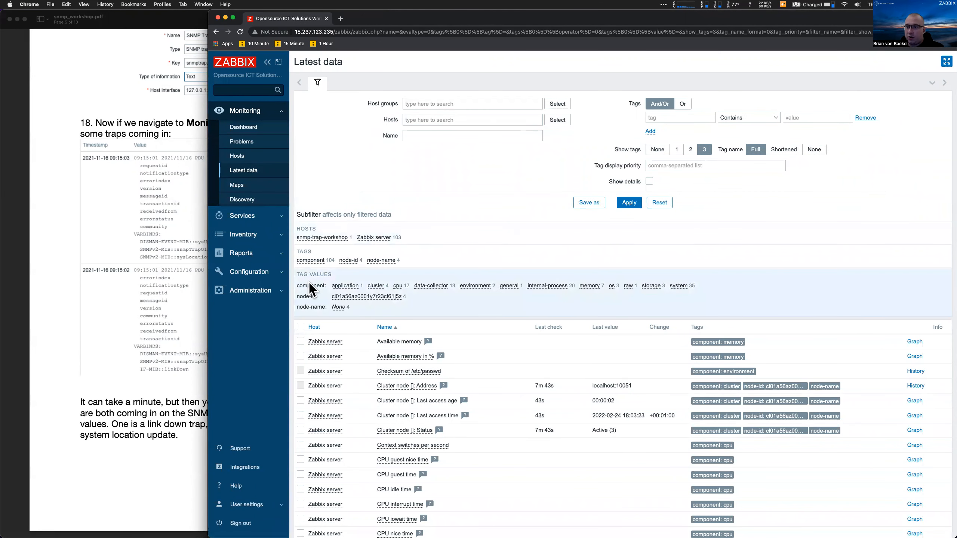
Go to Configuration > Hosts, open snmp-trap-workshop's items and begin a new item
left_click_drag(211, 335, 422, 326)
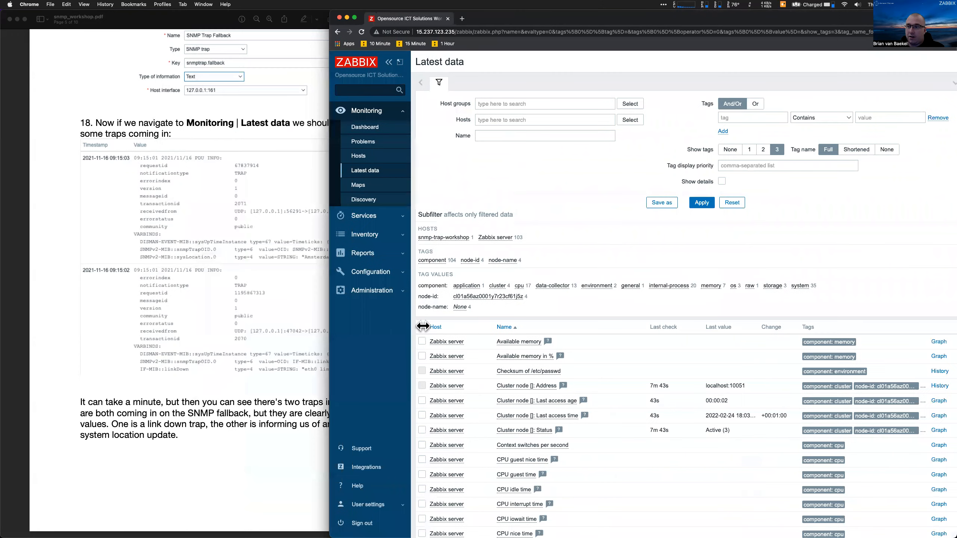
scroll(185, 429, "down", 10)
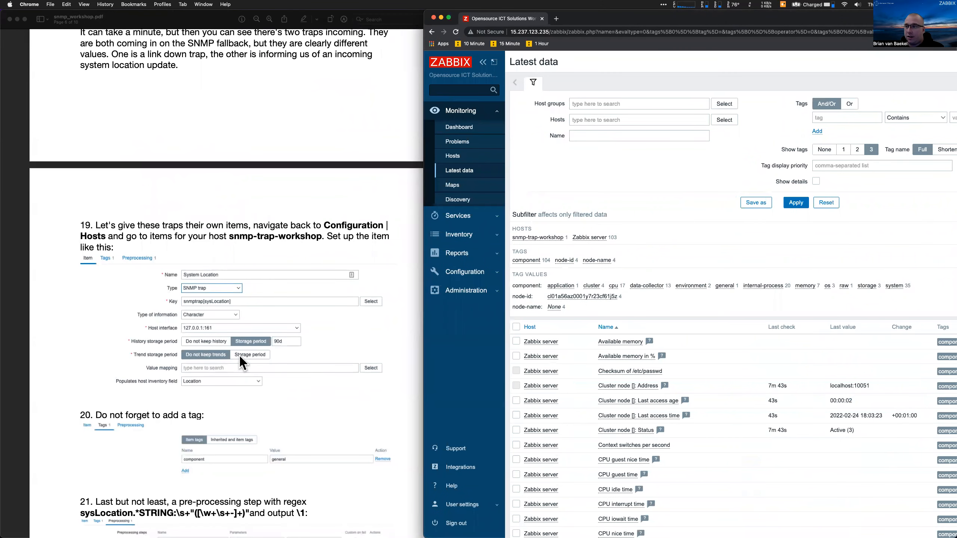
scroll(240, 357, "down", 2)
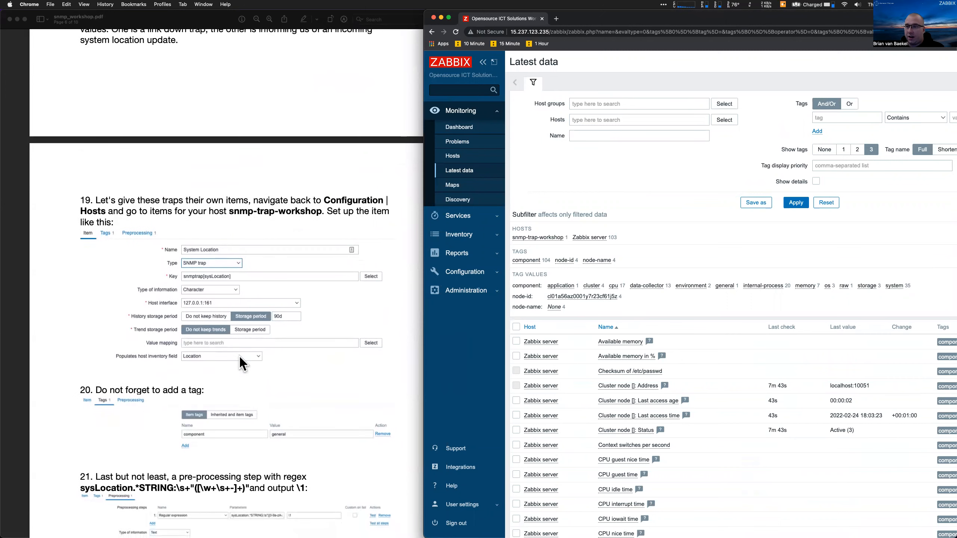
left_click(464, 271)
left_click(455, 230)
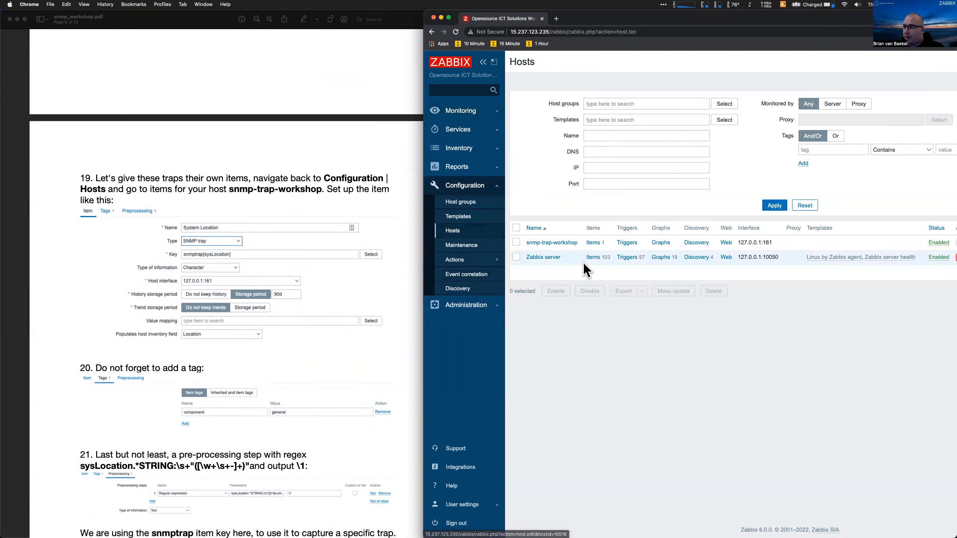
left_click(599, 244)
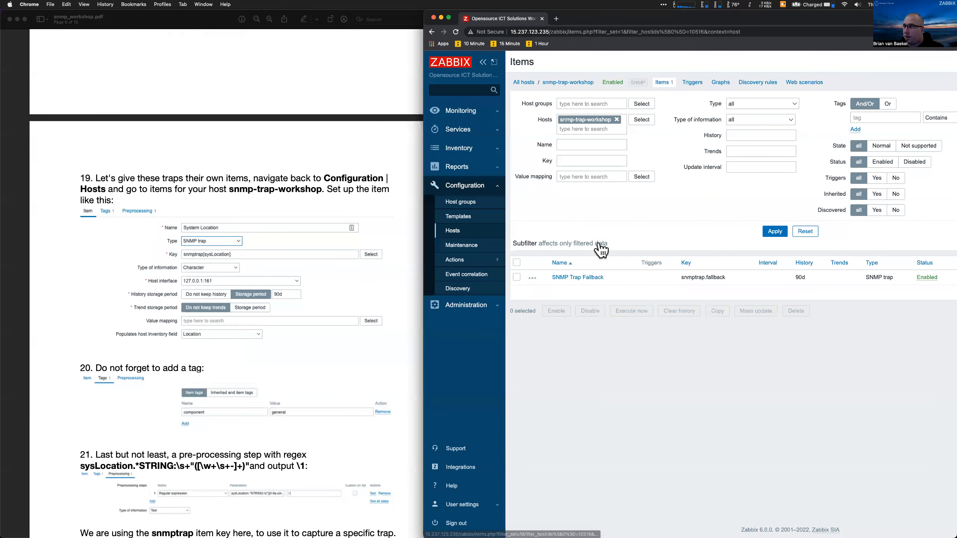
scroll(708, 217, "right", 5)
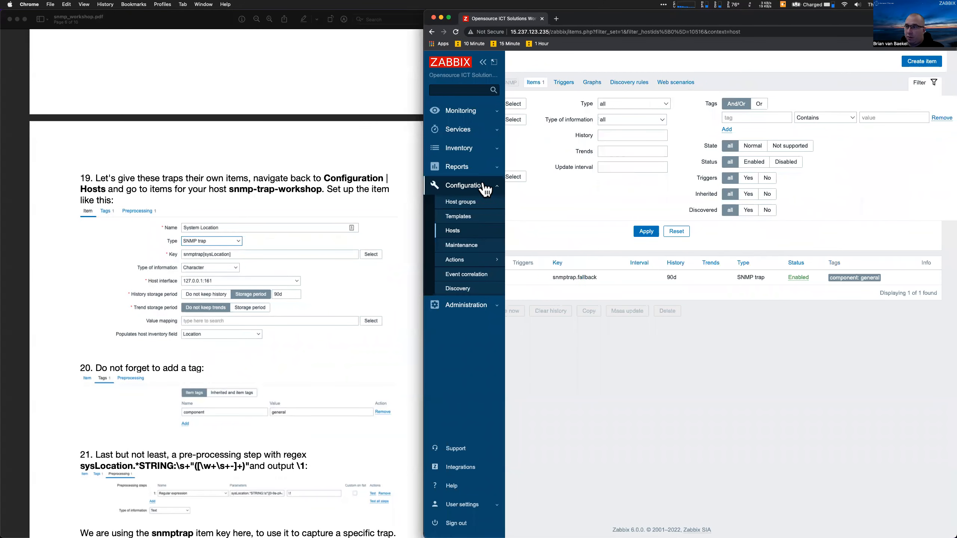
scroll(546, 230, "left", 2)
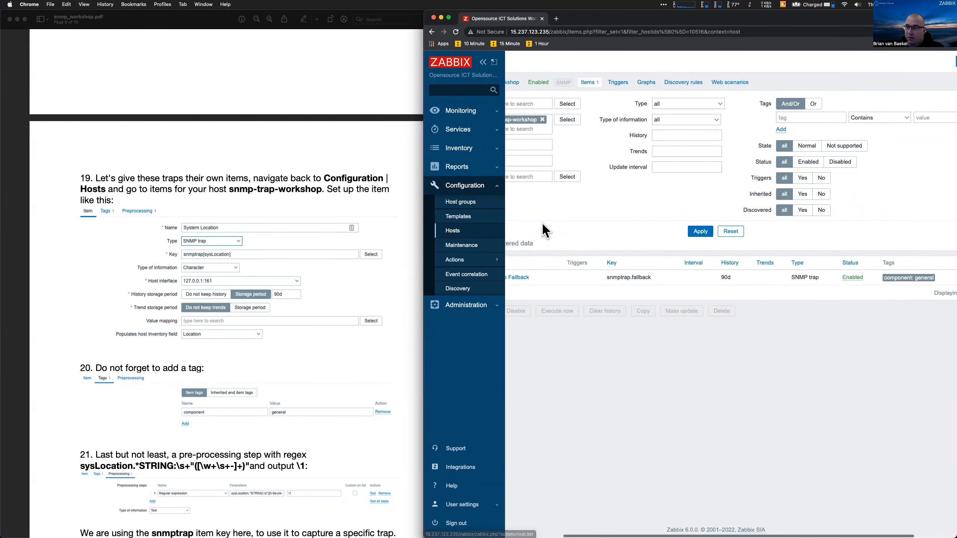
scroll(545, 231, "left", 3)
scroll(603, 147, "right", 5)
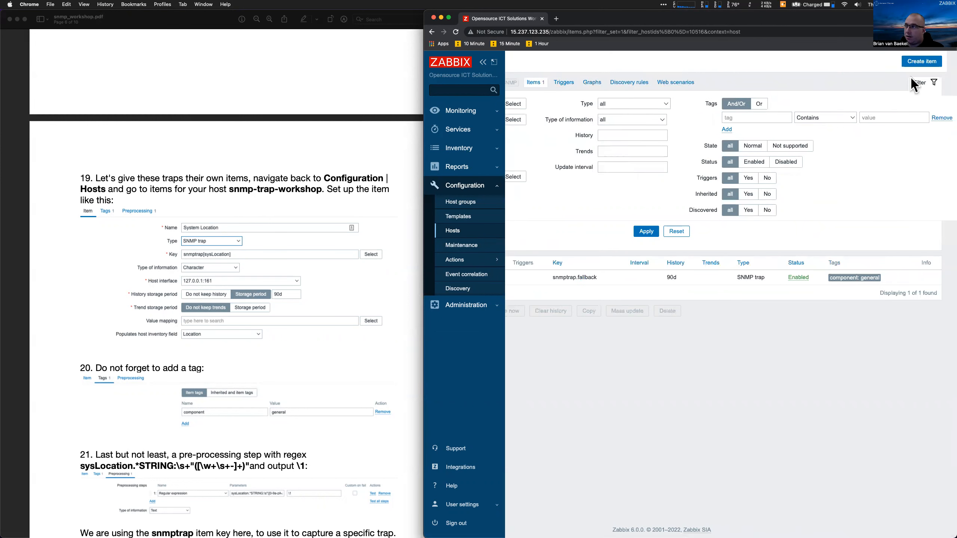
left_click(922, 61)
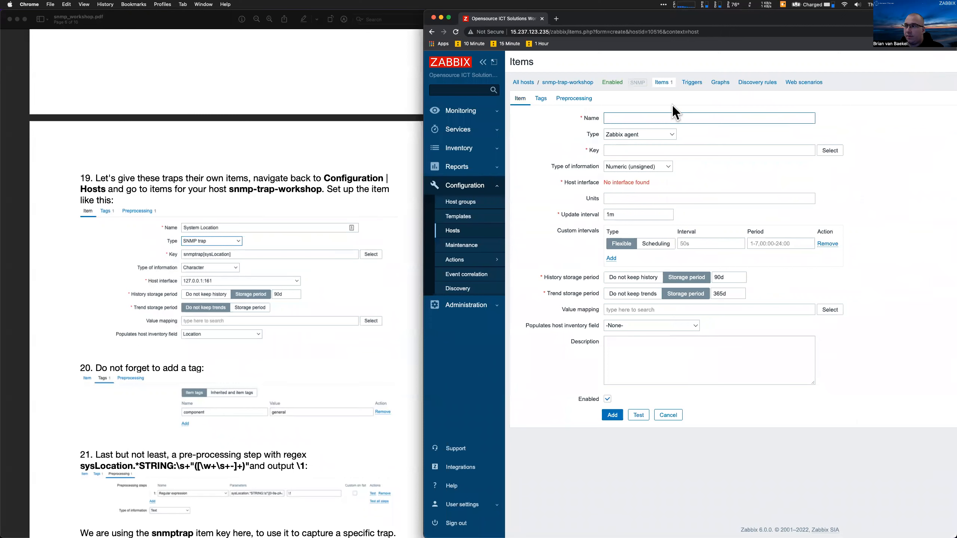
Name the item System Location, set its type to SNMP trap, and begin the key
type("System Location")
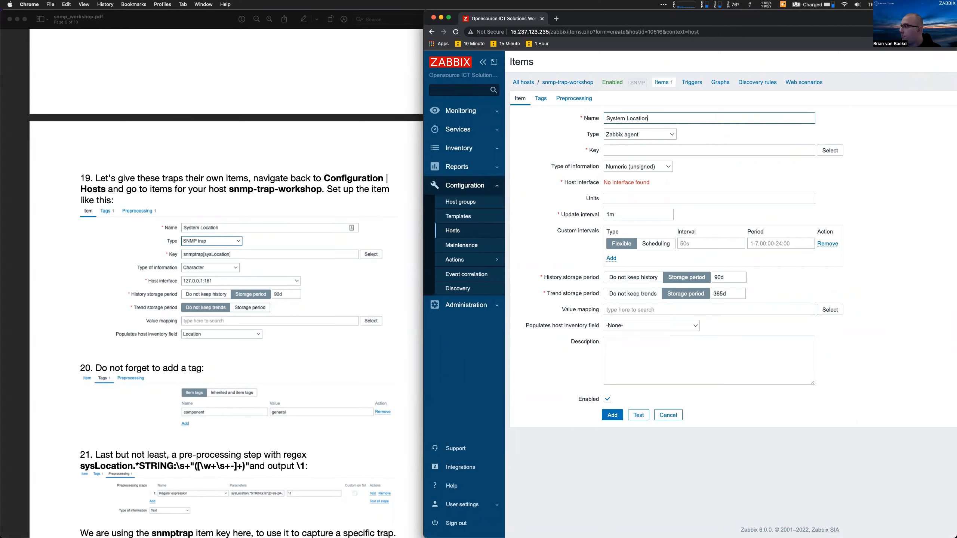
left_click(621, 135)
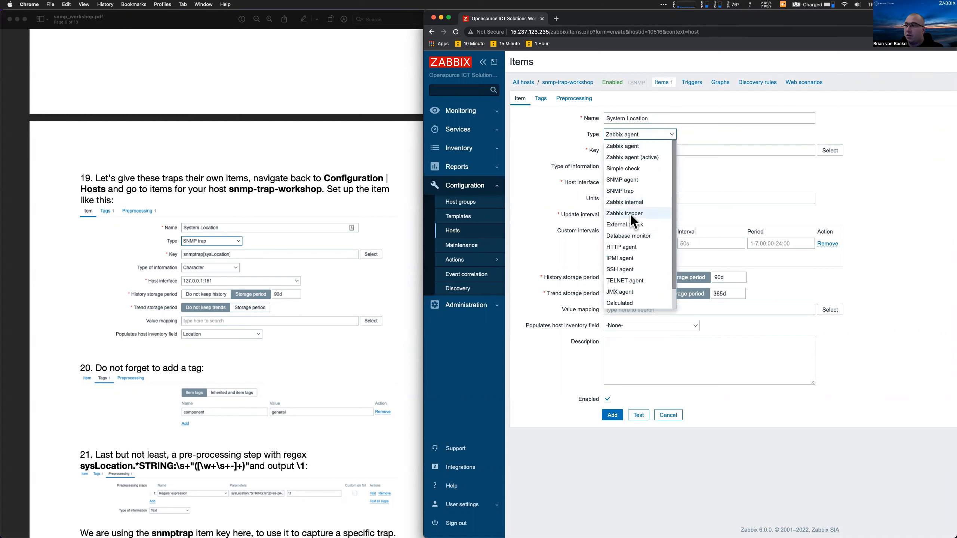
left_click(633, 195)
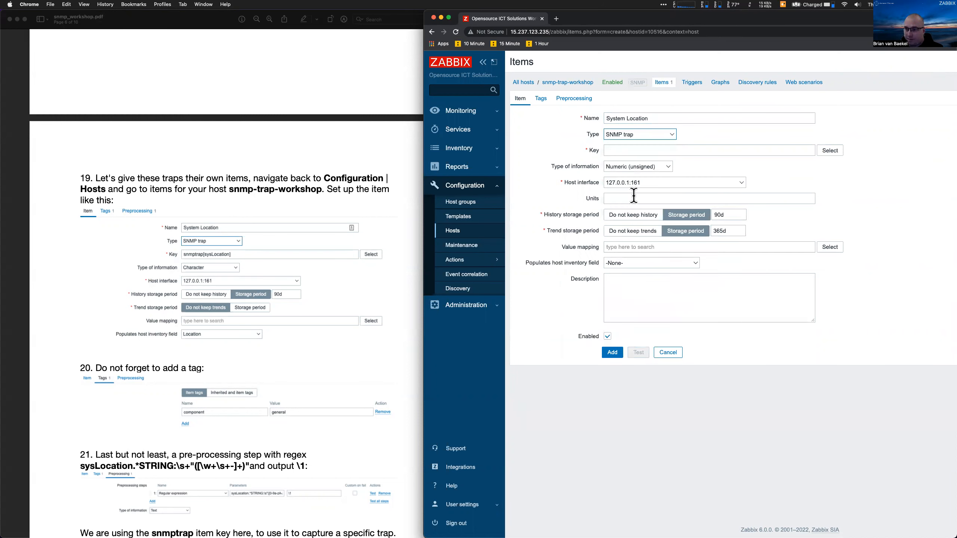
left_click(630, 151)
type("s")
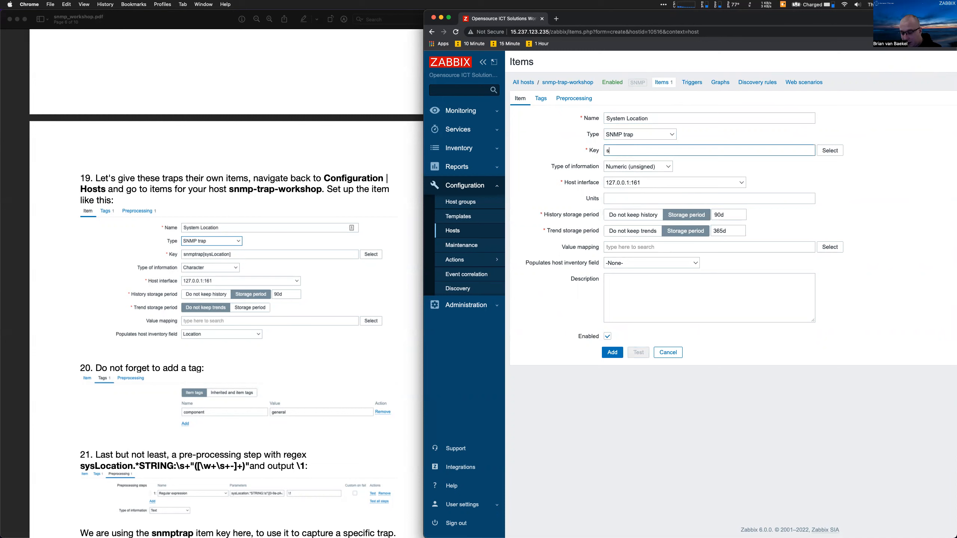
type("nmptrap[")
key("super+equal")
key("super+equal")
key("super+equal")
key("super+equal")
key("super+equal")
scroll(755, 294, "right", 3)
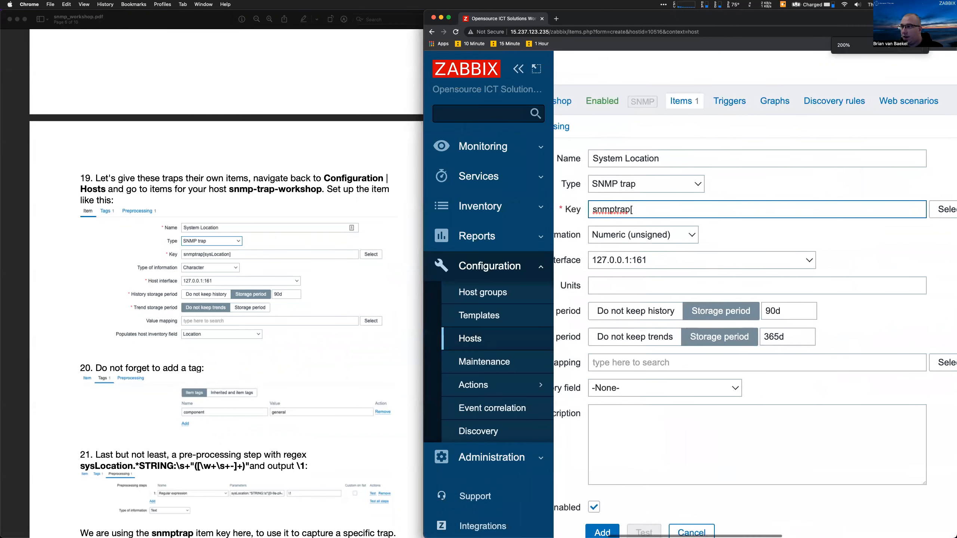
double_click(610, 210)
left_click(601, 210)
Finish the item key as snmptrap[sysLocation]
type("[<RE")
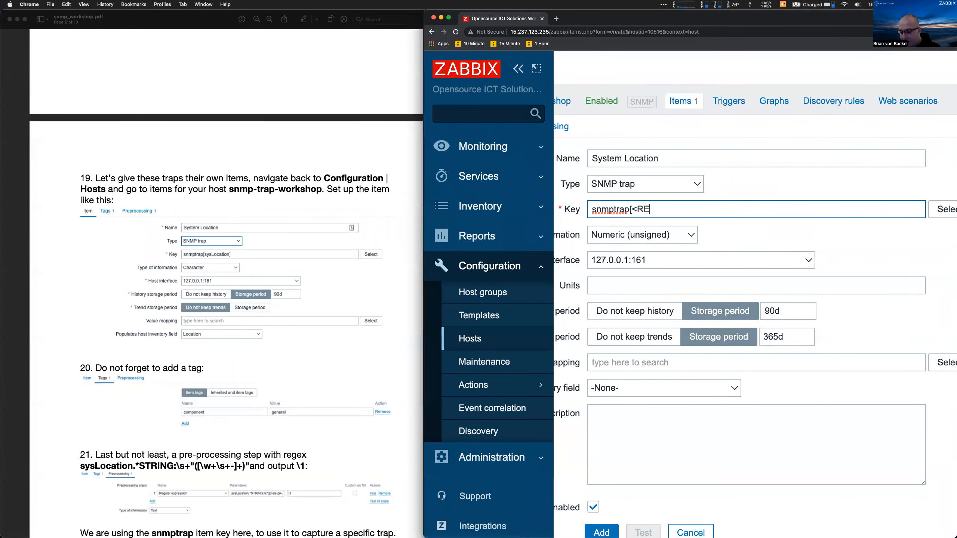
type("GEX>]")
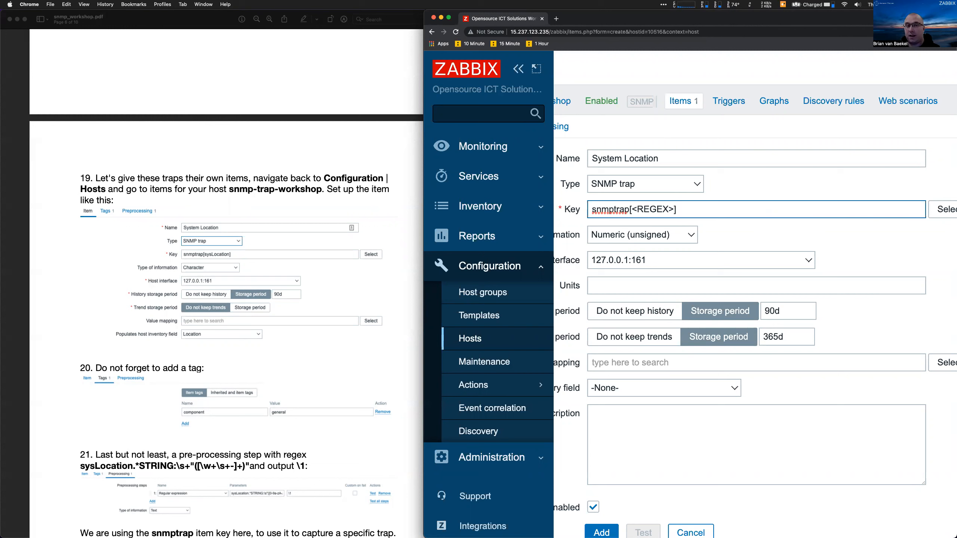
key("BackSpace")
key("BackSpace")
key("BackSpace")
key("BackSpace")
key("BackSpace")
key("BackSpace")
key("BackSpace")
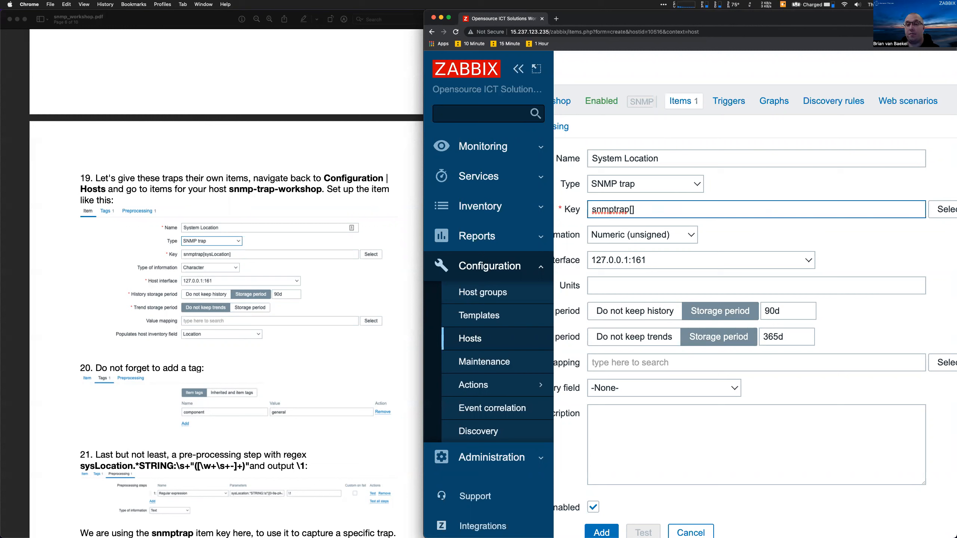
type("syste")
key("BackSpace")
key("BackSpace")
type("Location")
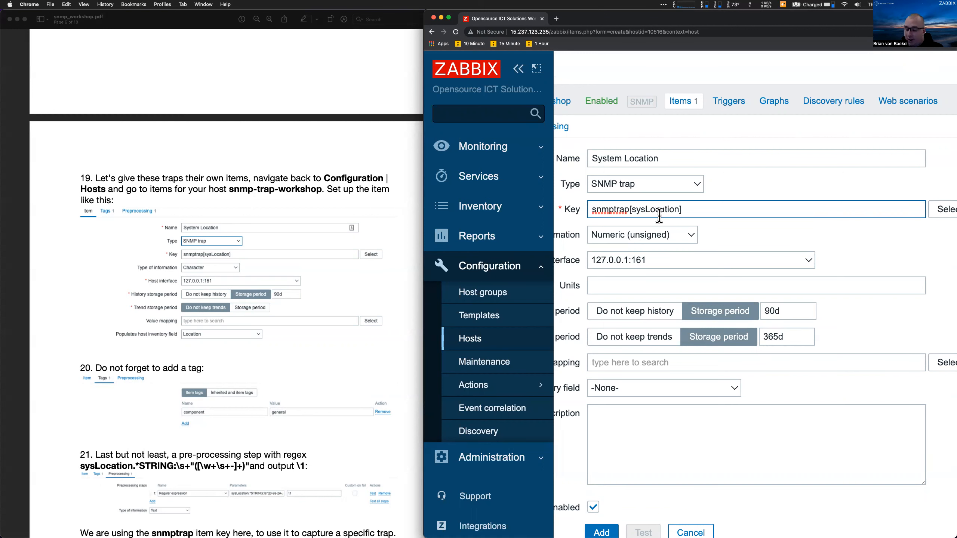
key("super+minus")
key("super+minus")
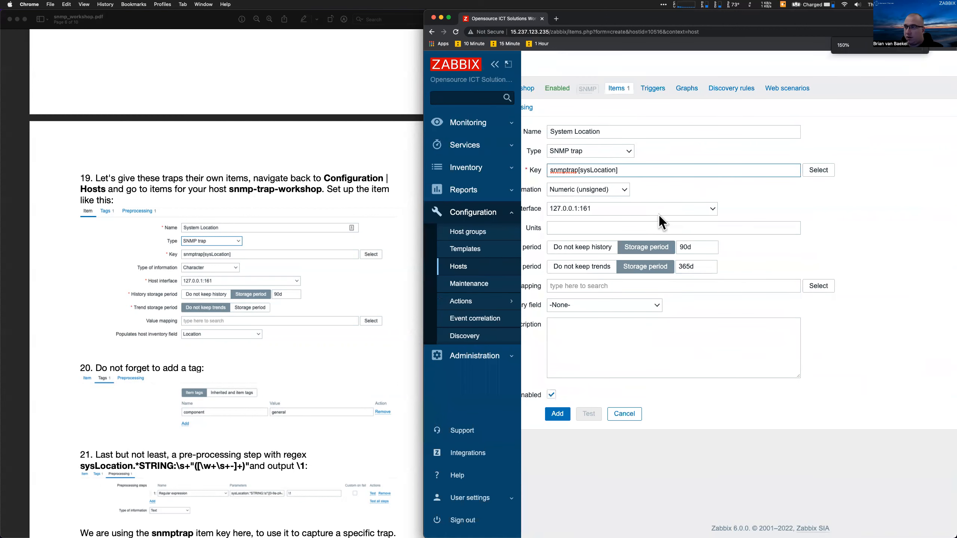
scroll(660, 215, "left", 4)
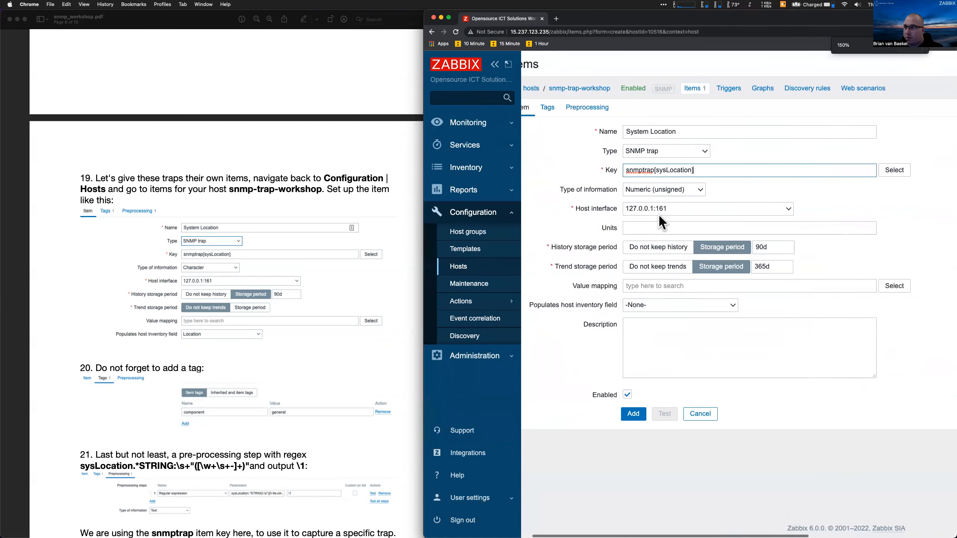
Set the type of information to Character and populate the Location inventory field
left_click(655, 189)
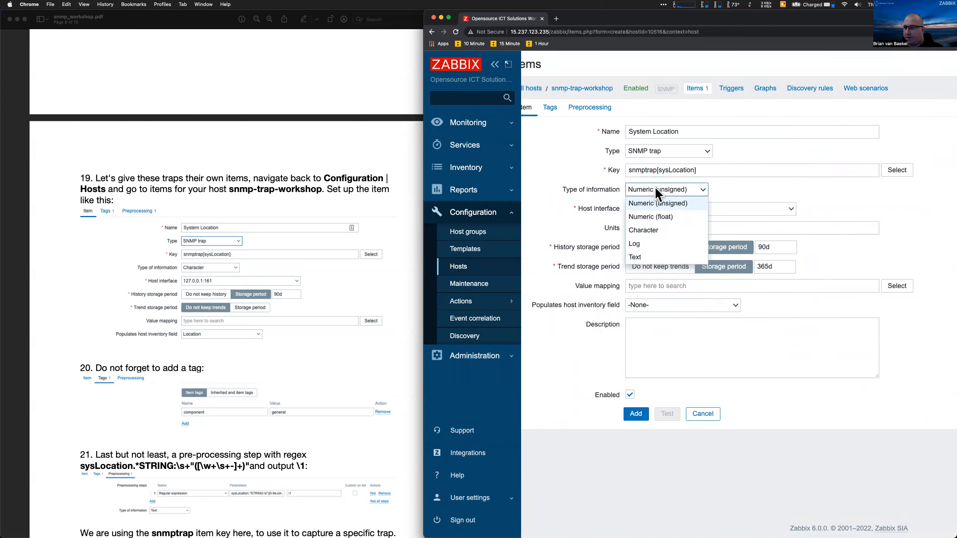
left_click(659, 230)
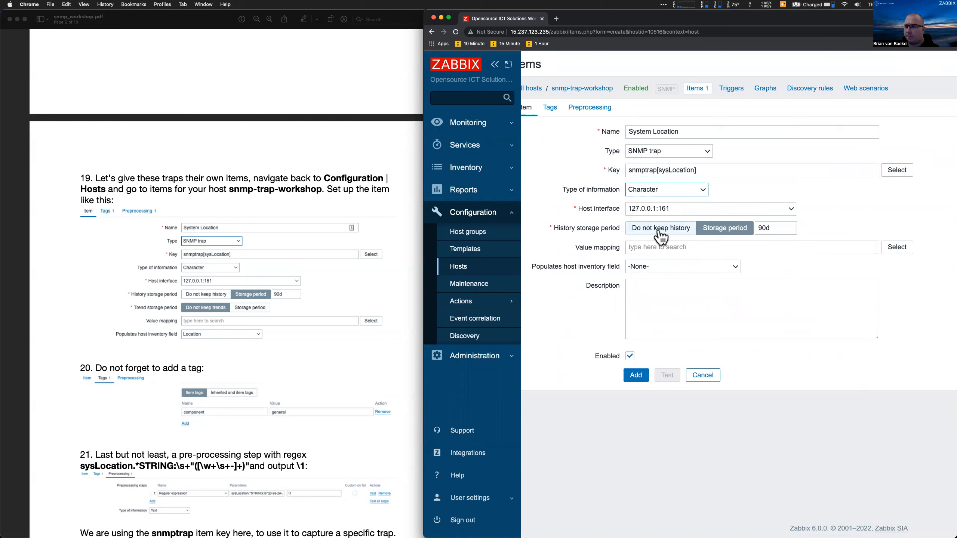
left_click(553, 265)
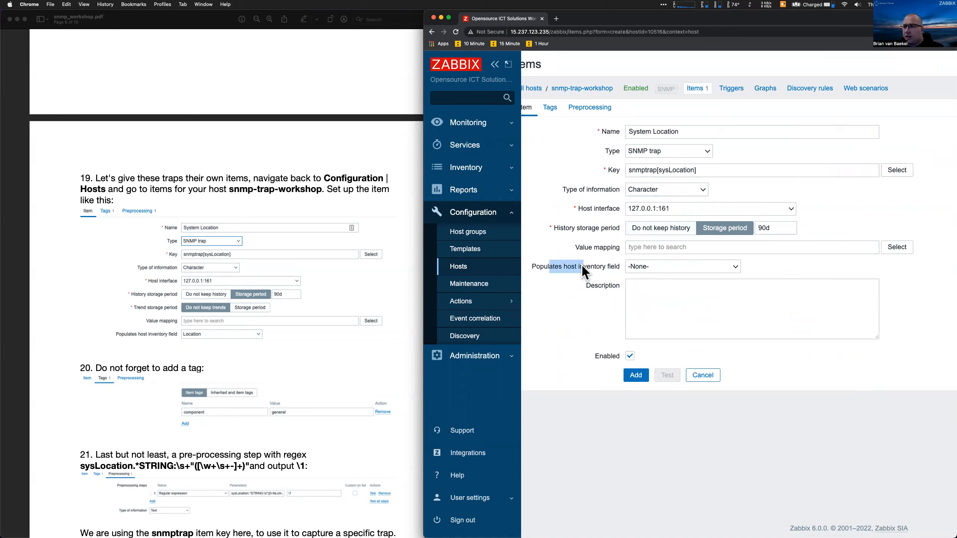
scroll(581, 266, "left", 2)
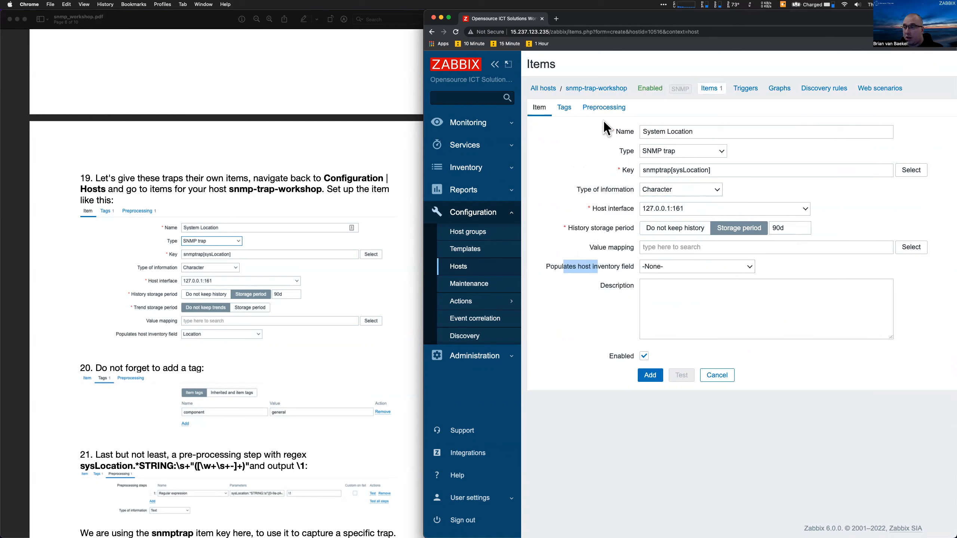
left_click(672, 269)
scroll(697, 360, "down", 2)
scroll(697, 360, "down", 4)
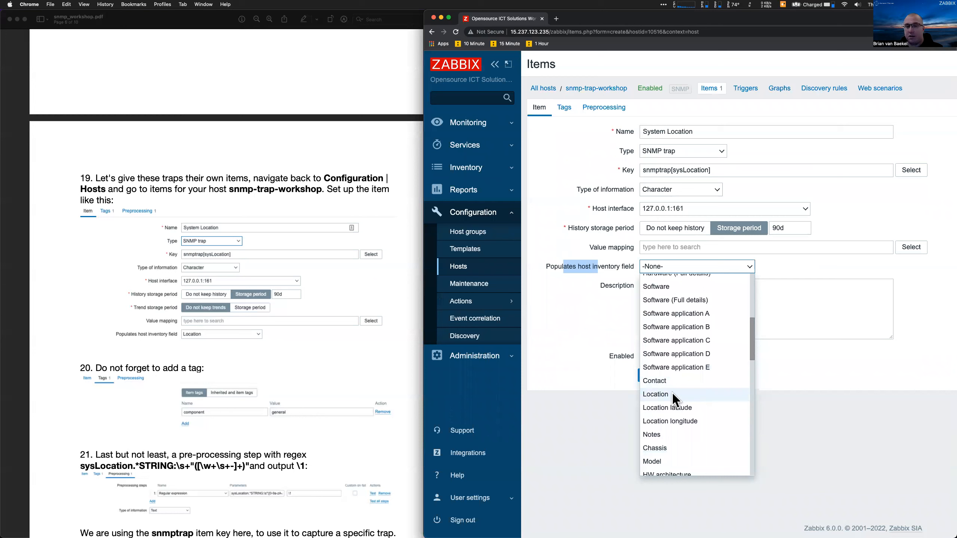
left_click(672, 393)
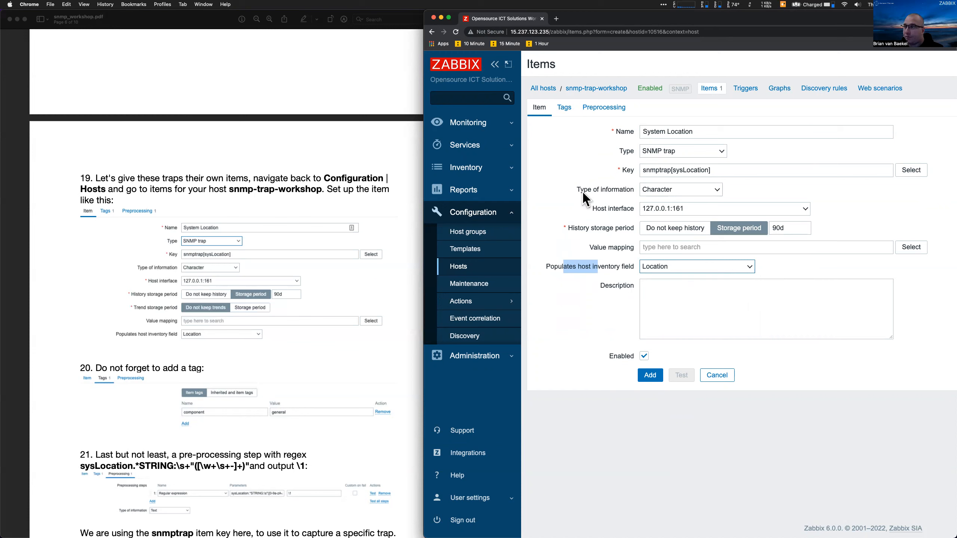
left_click(588, 108)
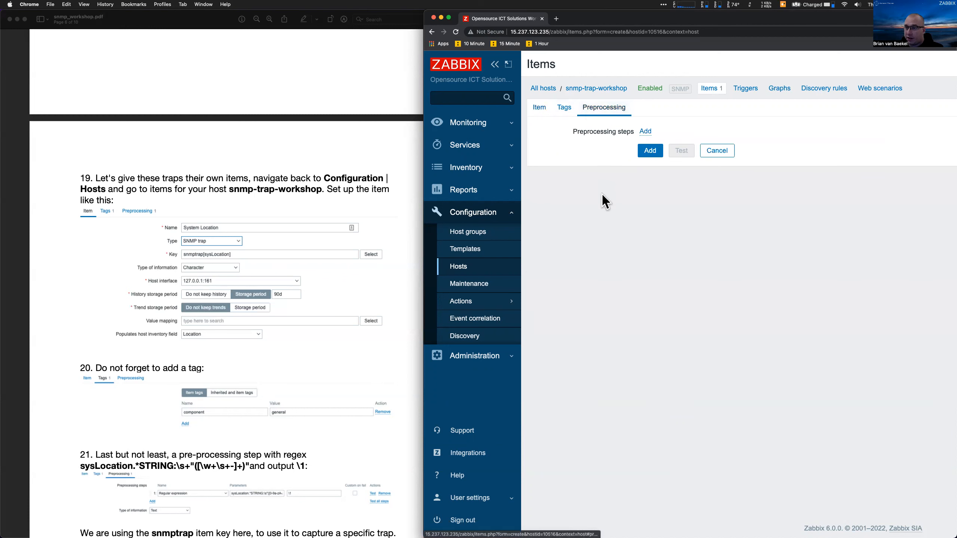
Add a Regular expression preprocessing step with the guide's sysLocation pattern and output \1
left_click(645, 132)
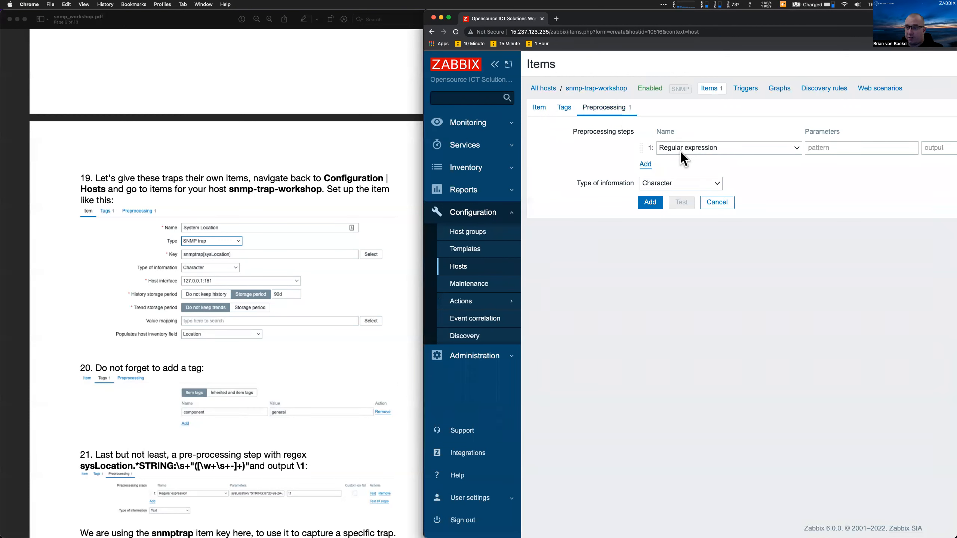
left_click(289, 379)
left_click_drag(79, 467, 249, 467)
key("super+c")
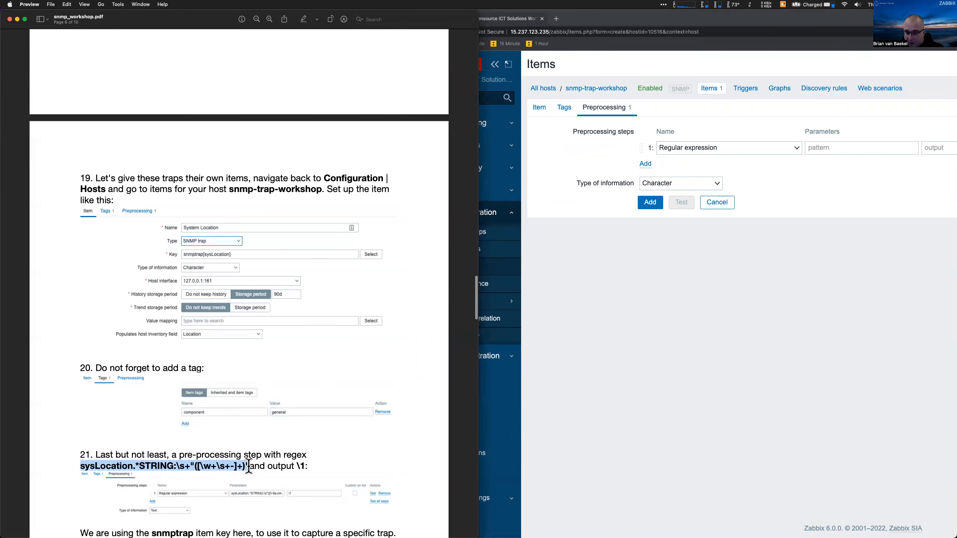
left_click(819, 147)
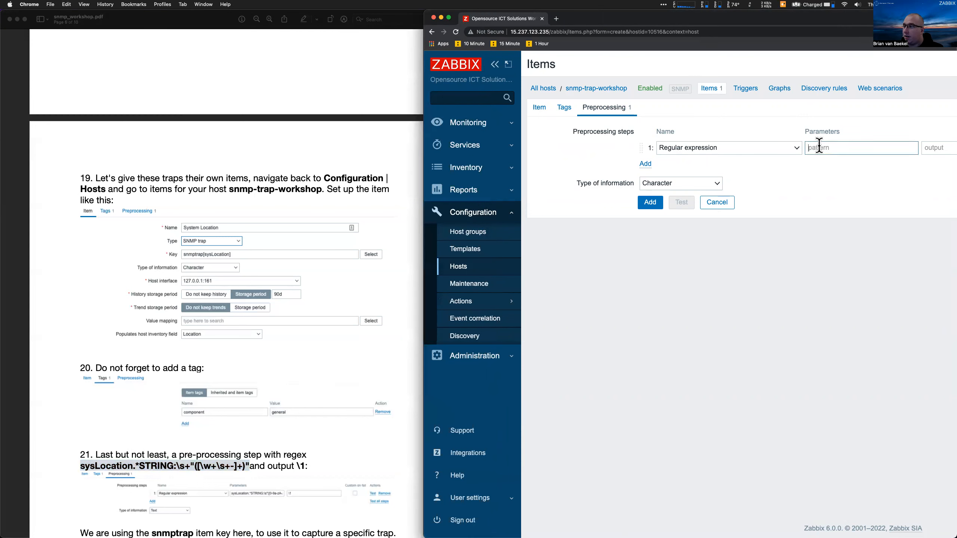
key("super+v")
key("Tab")
type("\\1")
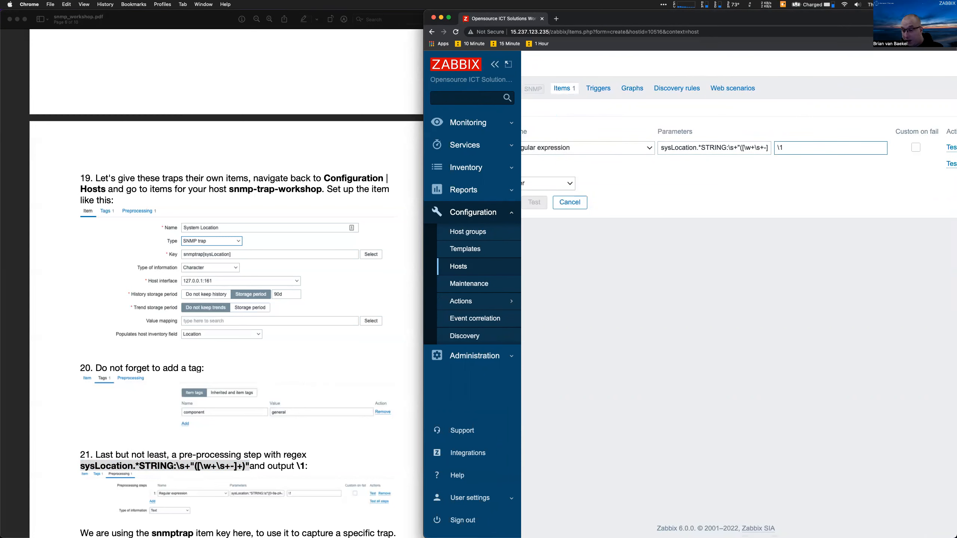
Highlight the regex capture group in the workshop guide to explain what it extracts
left_click(268, 383)
left_click(159, 462)
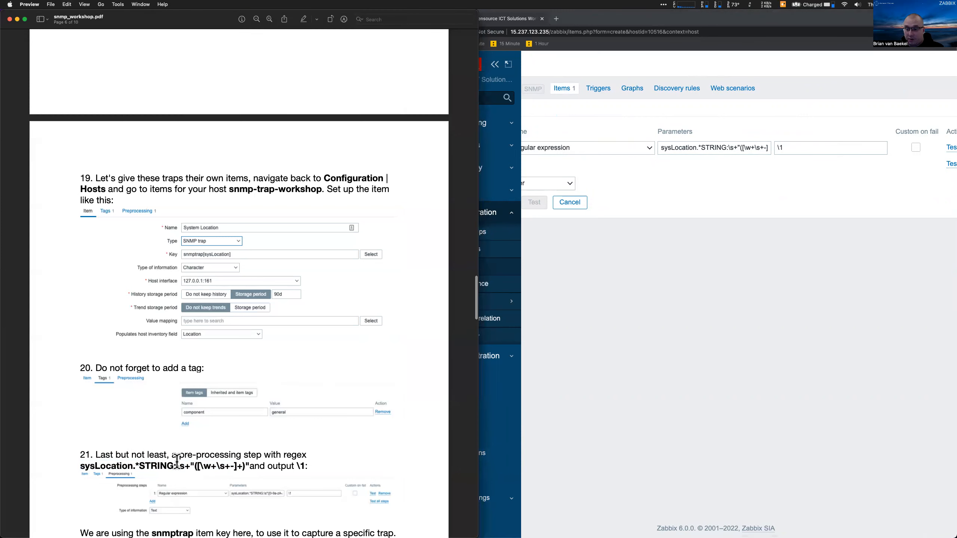
left_click_drag(194, 466, 247, 466)
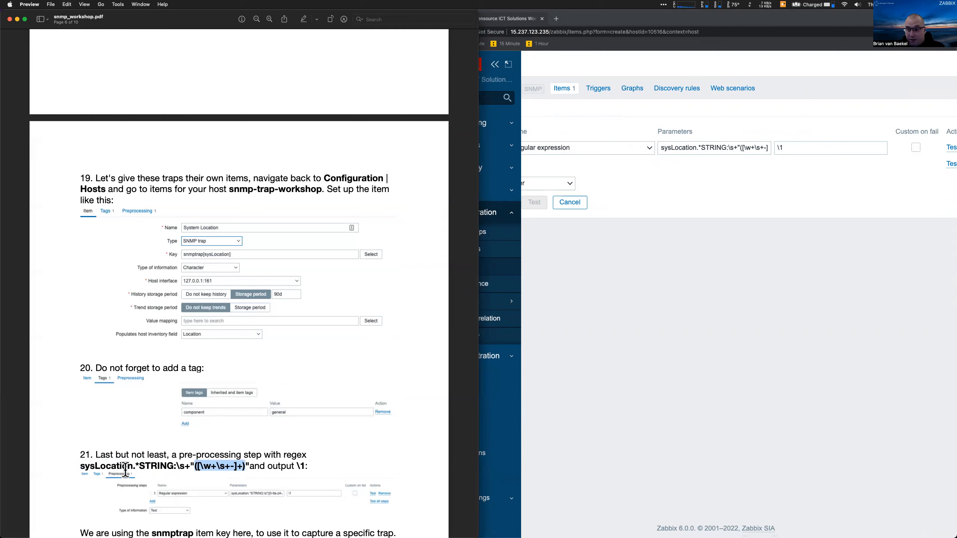
left_click(113, 468)
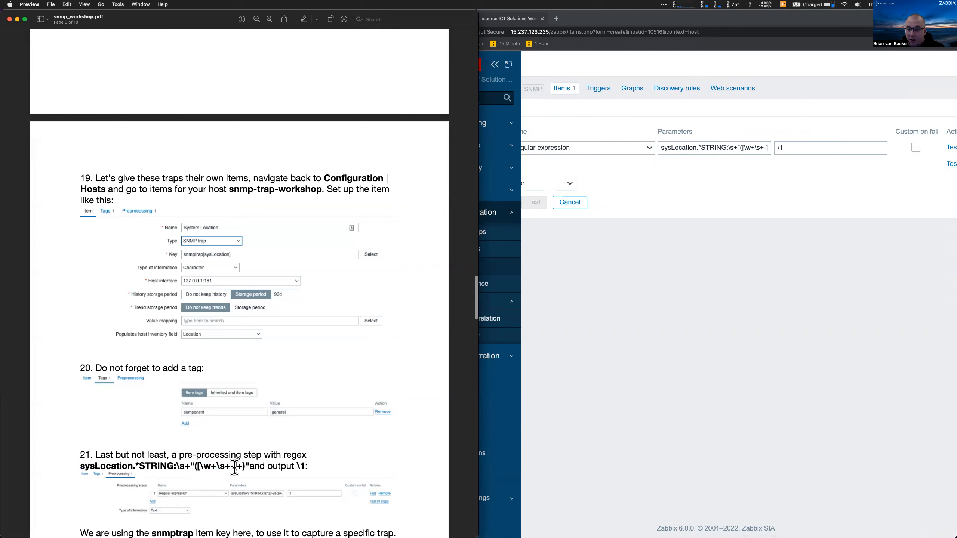
left_click_drag(244, 467, 197, 467)
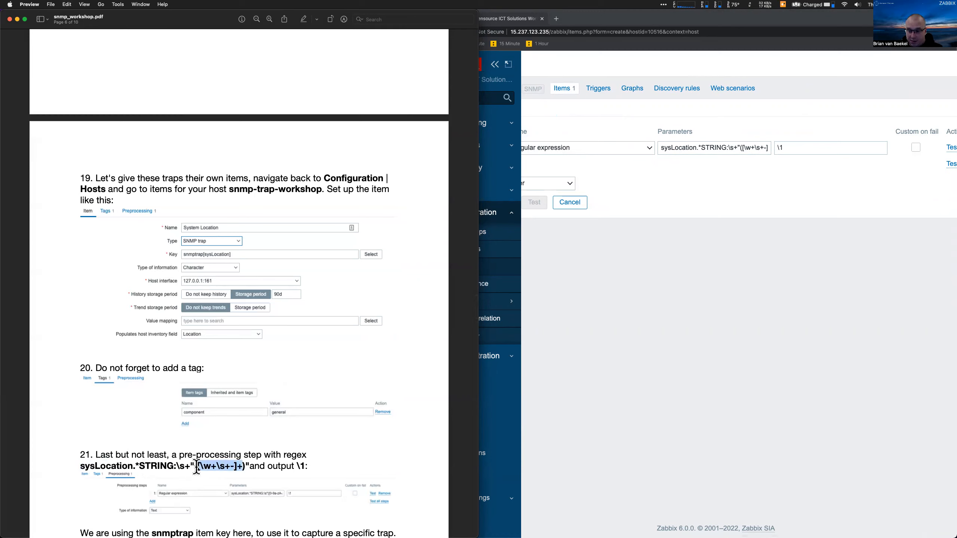
left_click(196, 468)
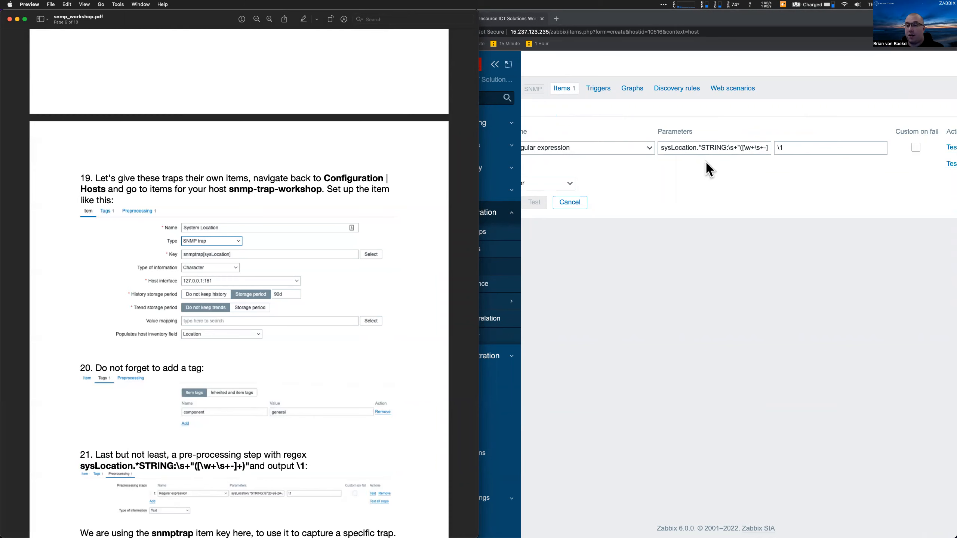
scroll(705, 160, "left", 5)
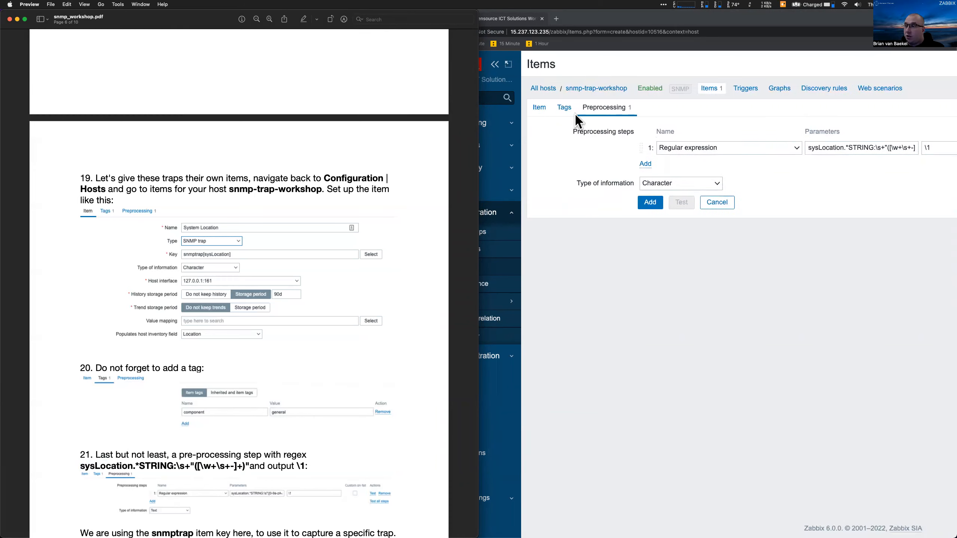
Tag the System Location item component: general and save it
left_click(563, 106)
left_click(564, 106)
left_click(662, 160)
type("component")
key("Tab")
type("general")
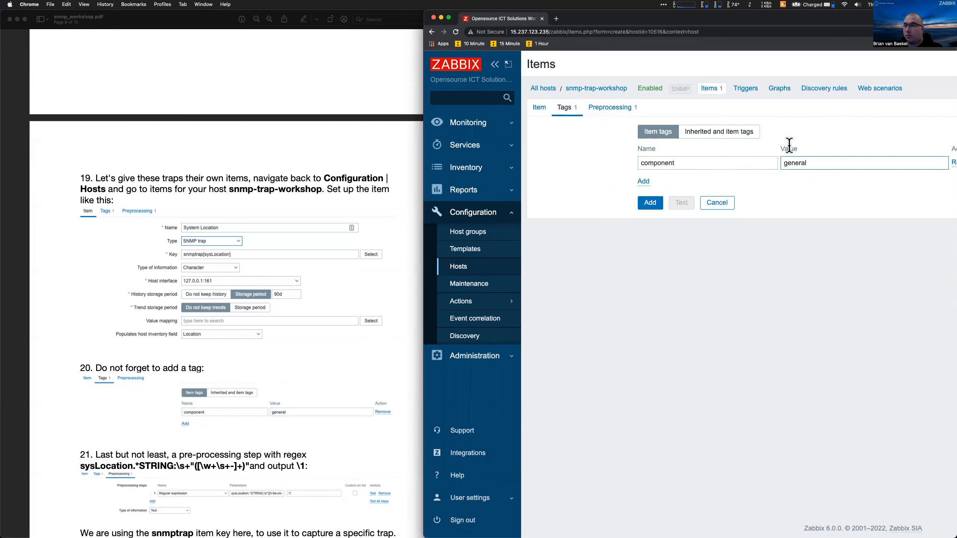
left_click(648, 204)
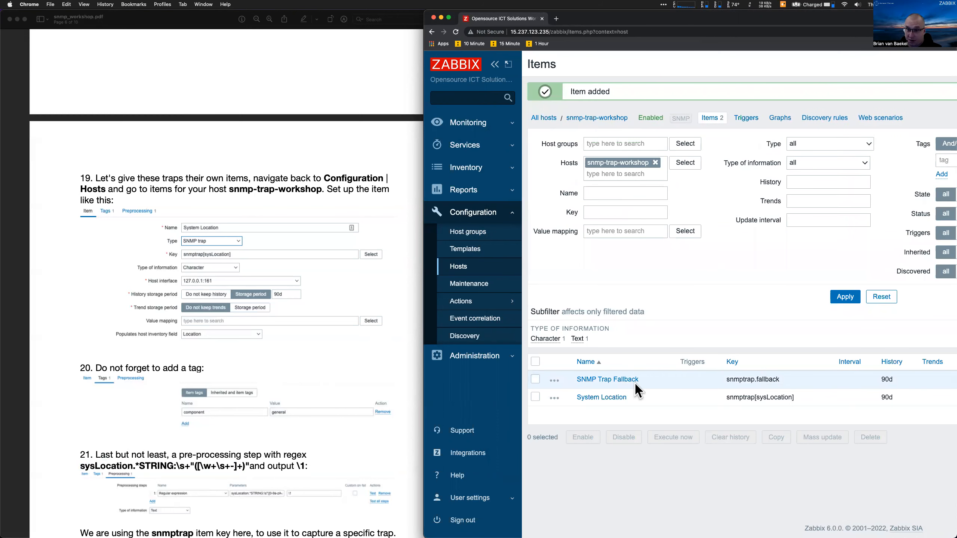
Reload the Zabbix server configuration cache from the server terminal
mouse_move(612, 528)
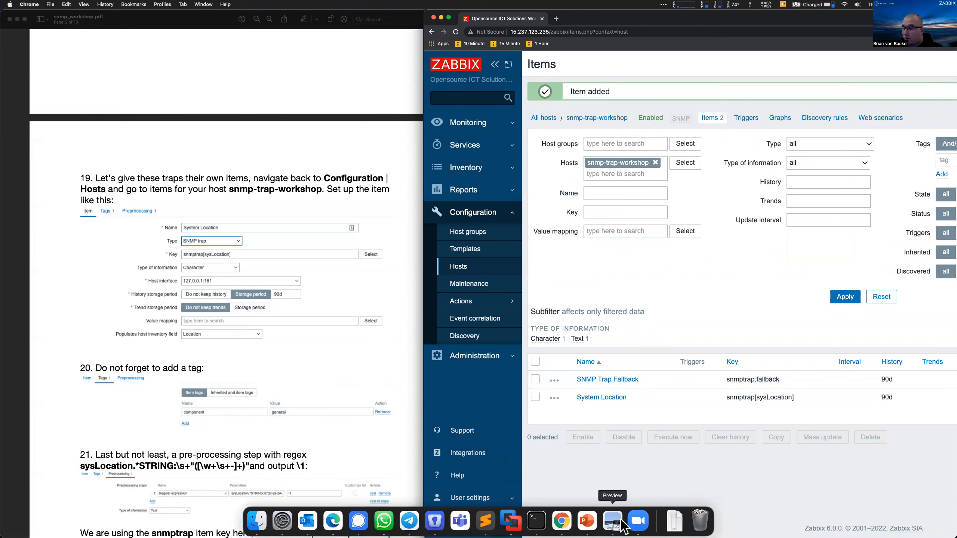
left_click(536, 521)
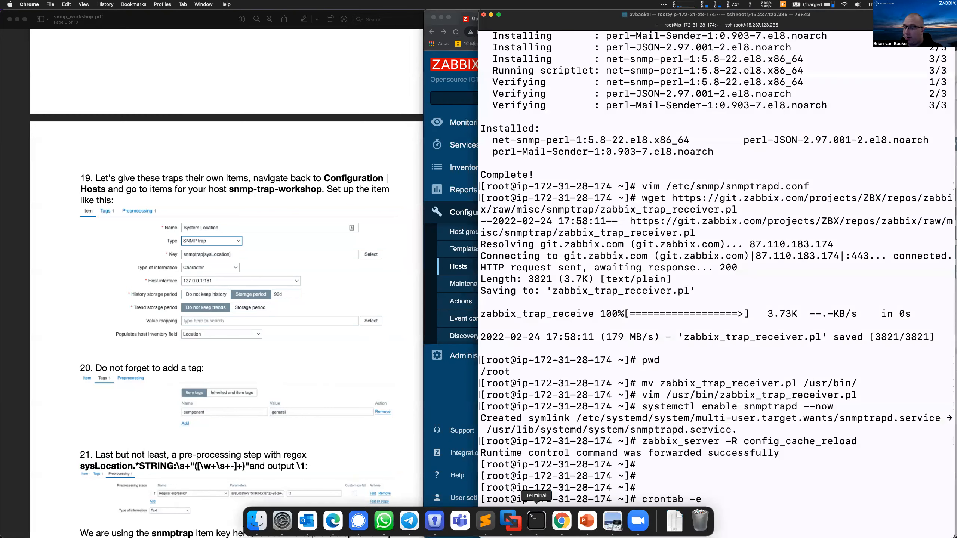
key("Return")
left_click(464, 401)
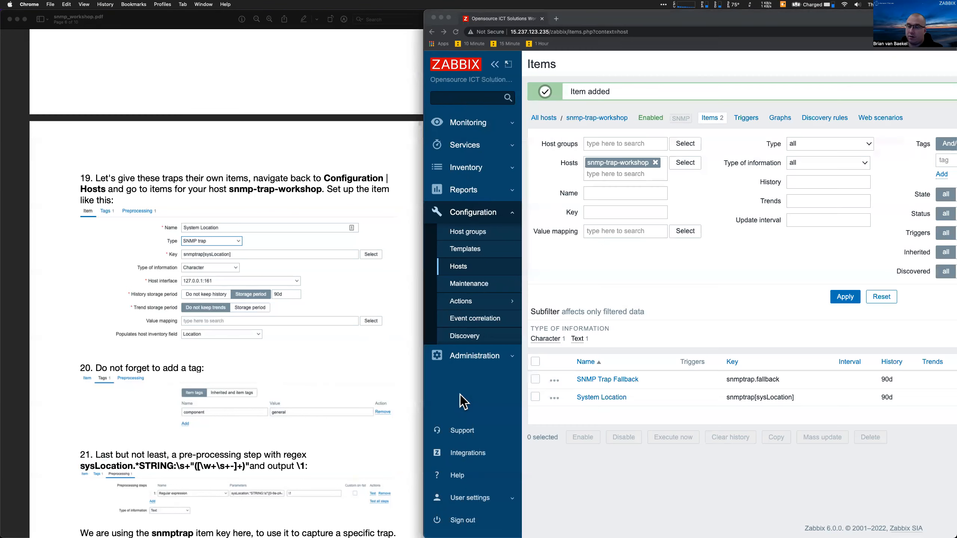
left_click(468, 122)
Filter Latest data to host snmp-trap-workshop and look over its items
left_click(482, 195)
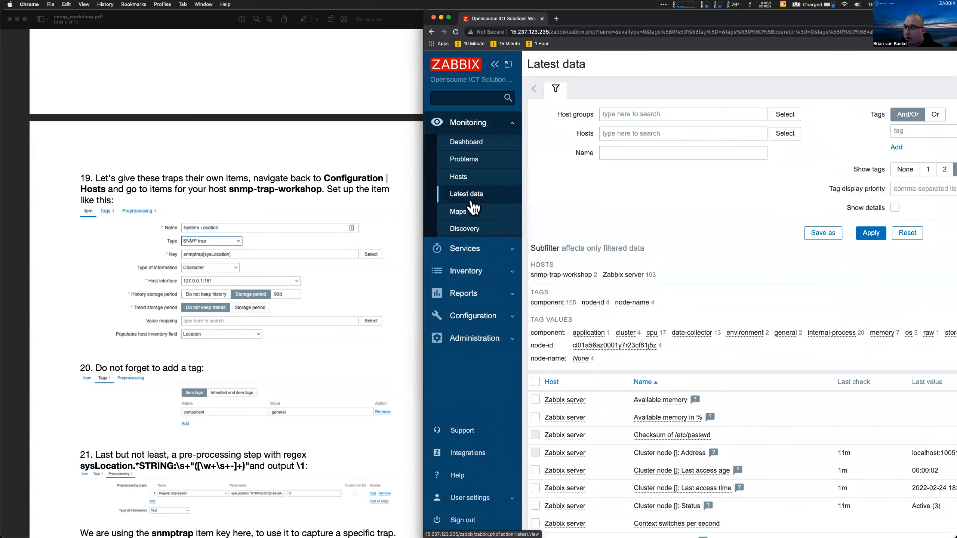
left_click(622, 133)
type("snmp")
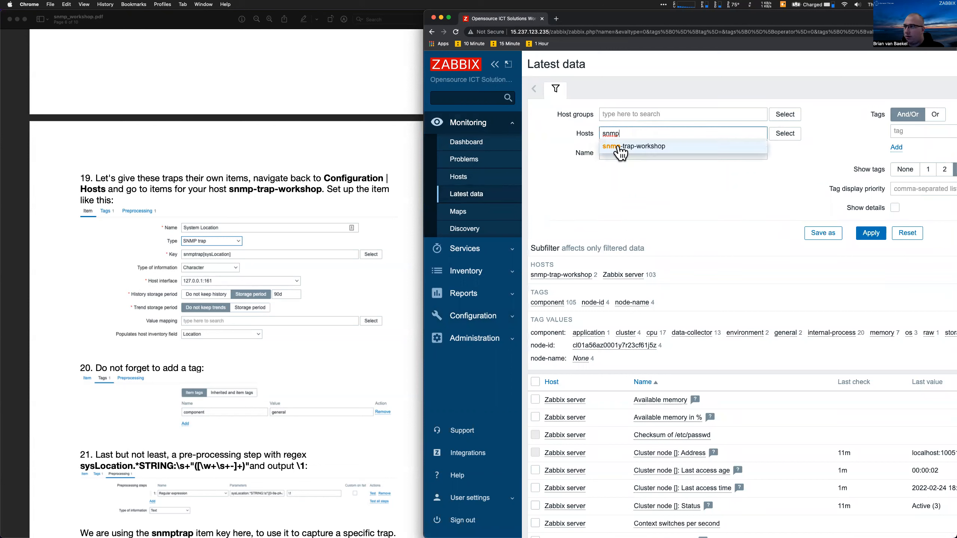
left_click(622, 146)
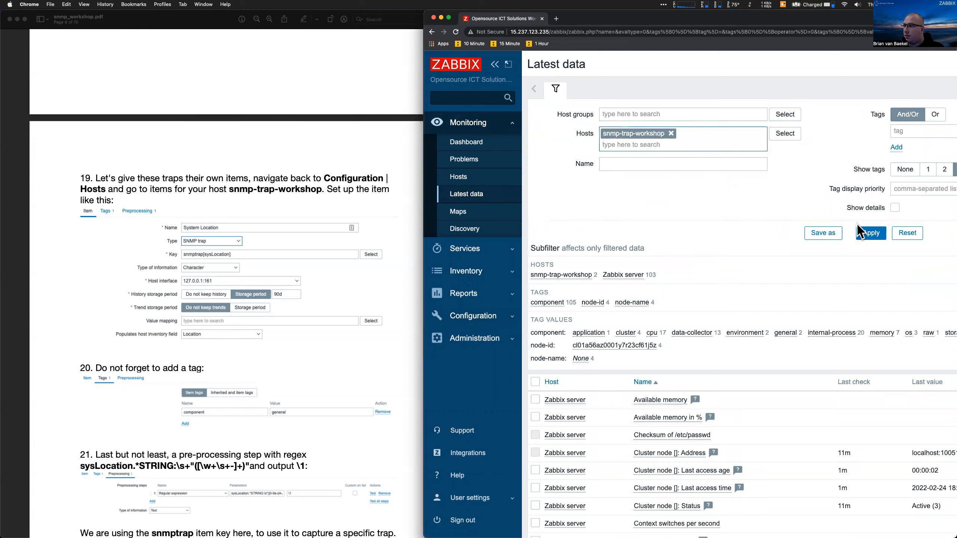
left_click(863, 233)
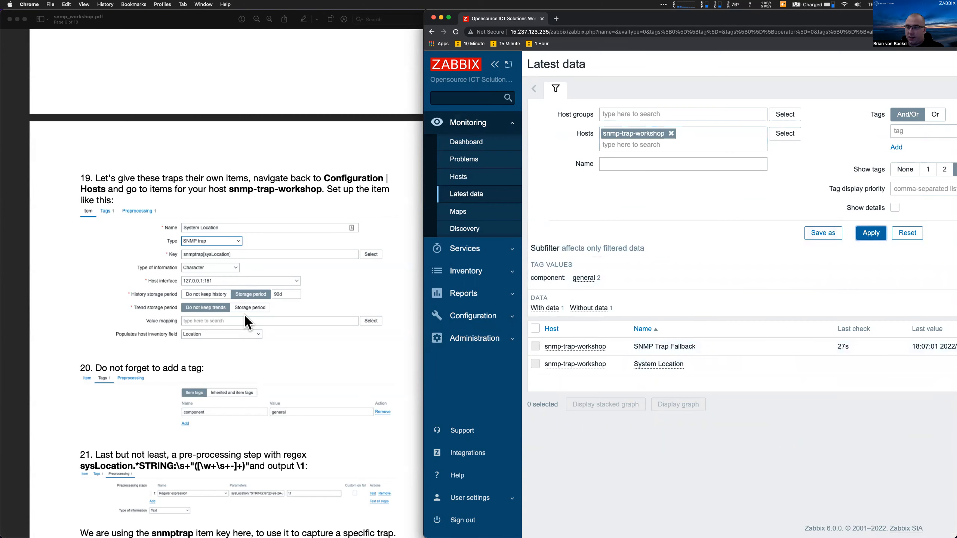
scroll(244, 317, "down", 5)
scroll(245, 316, "down", 12)
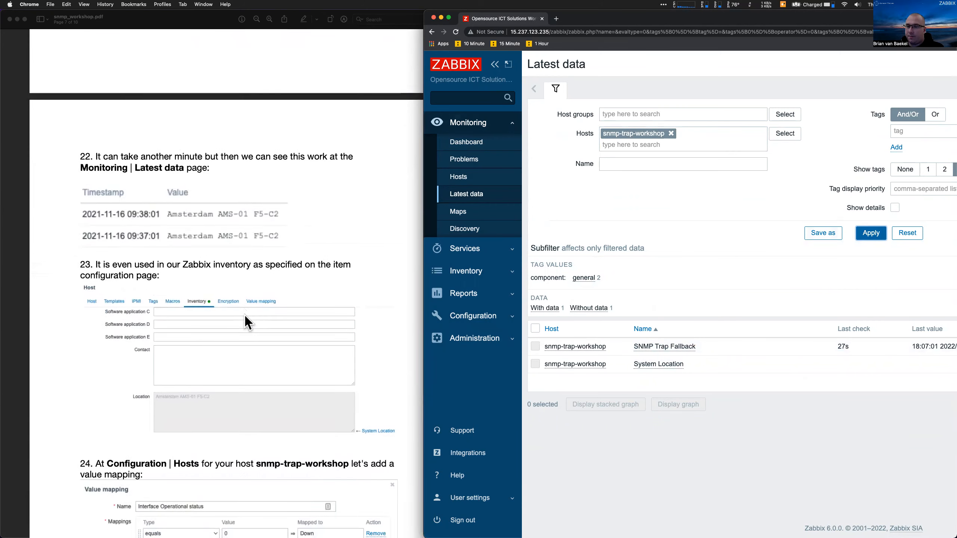
scroll(244, 313, "down", 5)
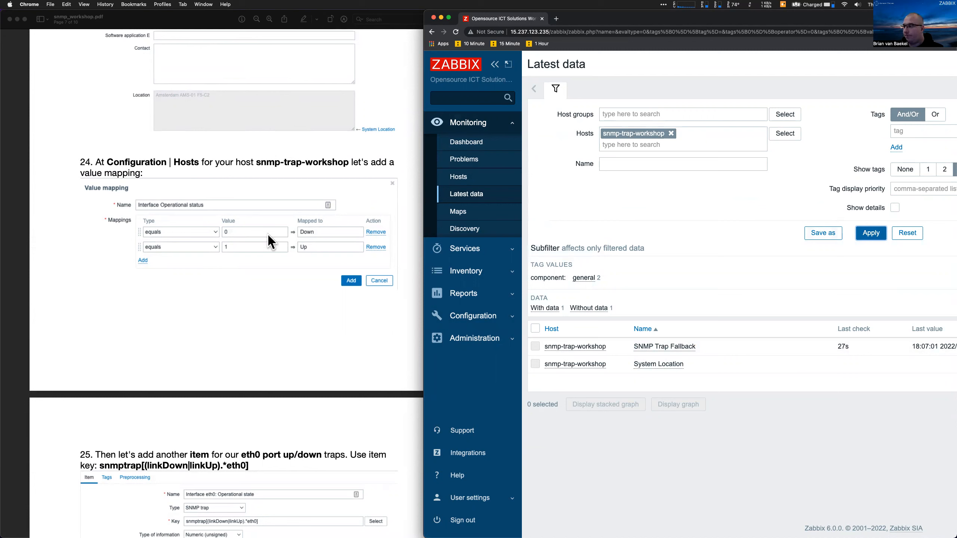
Widen the browser and reapply the filter until System Location receives a value
left_click(871, 233)
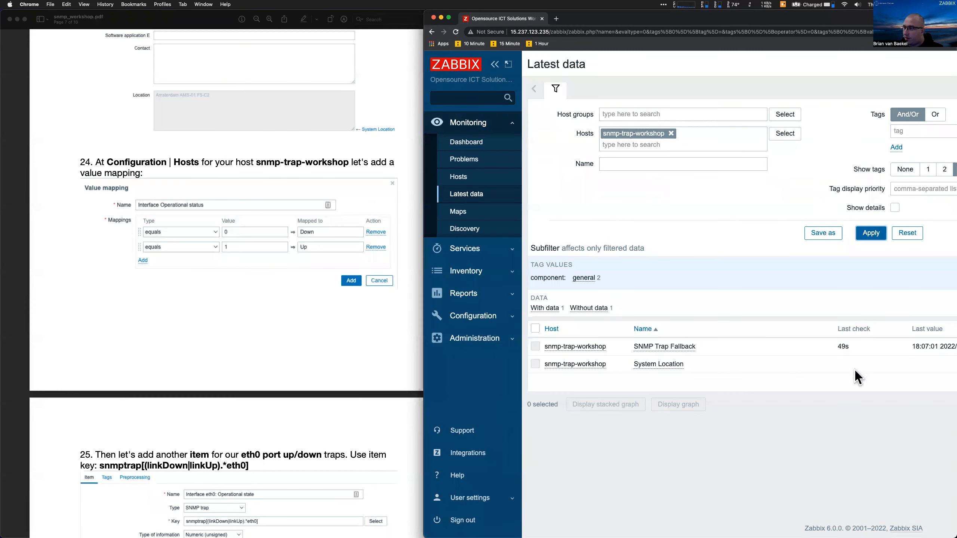
left_click_drag(425, 386, 188, 378)
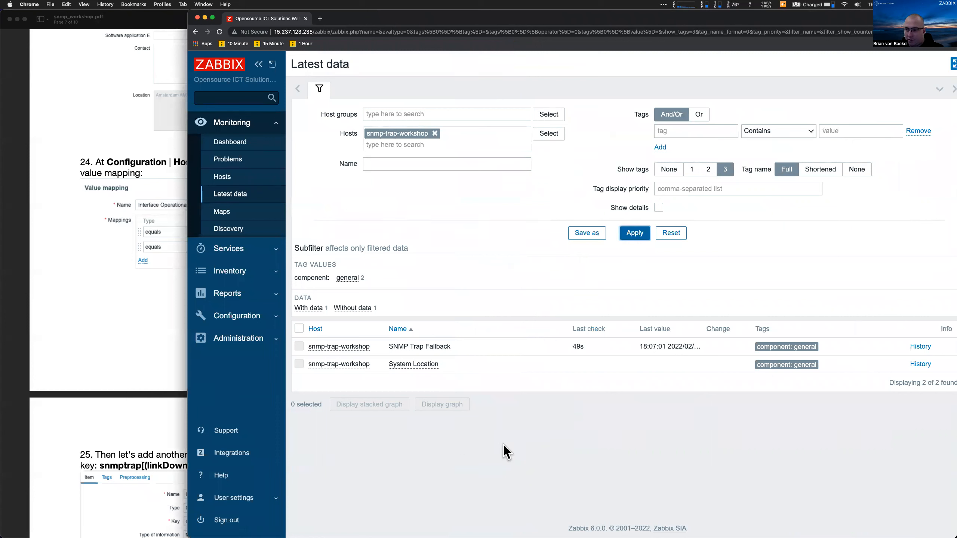
left_click(630, 237)
left_click(627, 241)
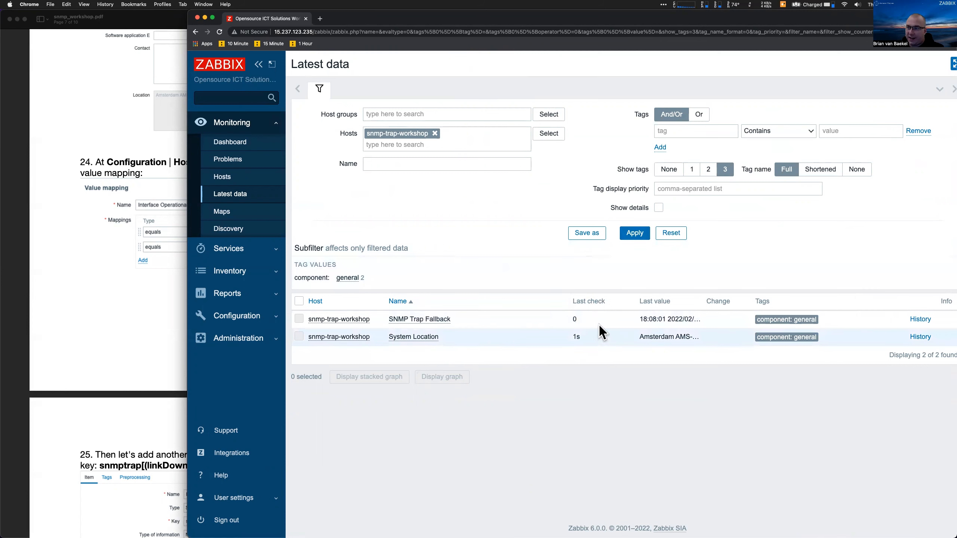
Open System Location's value history and highlight the recorded Amsterdam AMS-01 F5-C2 value
left_click(643, 235)
mouse_move(575, 324)
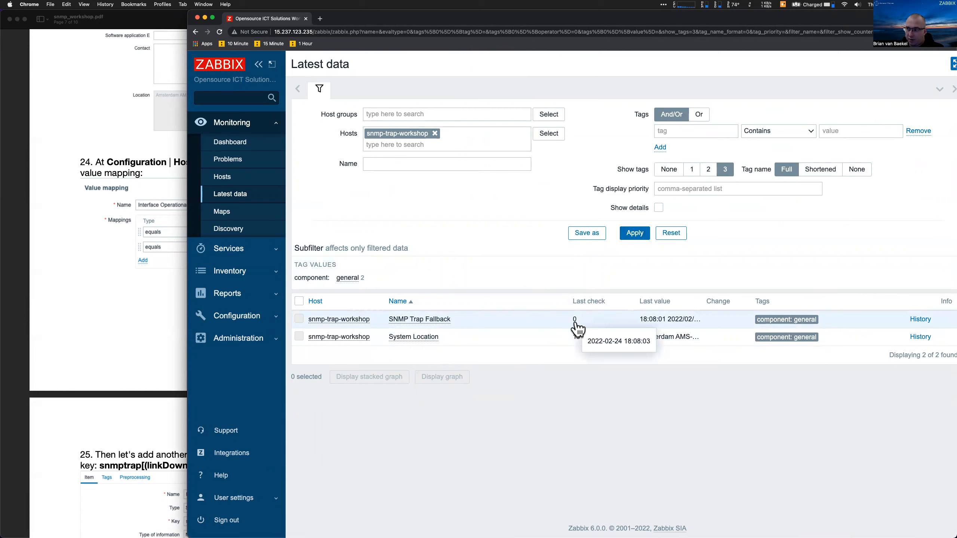
left_click(645, 341)
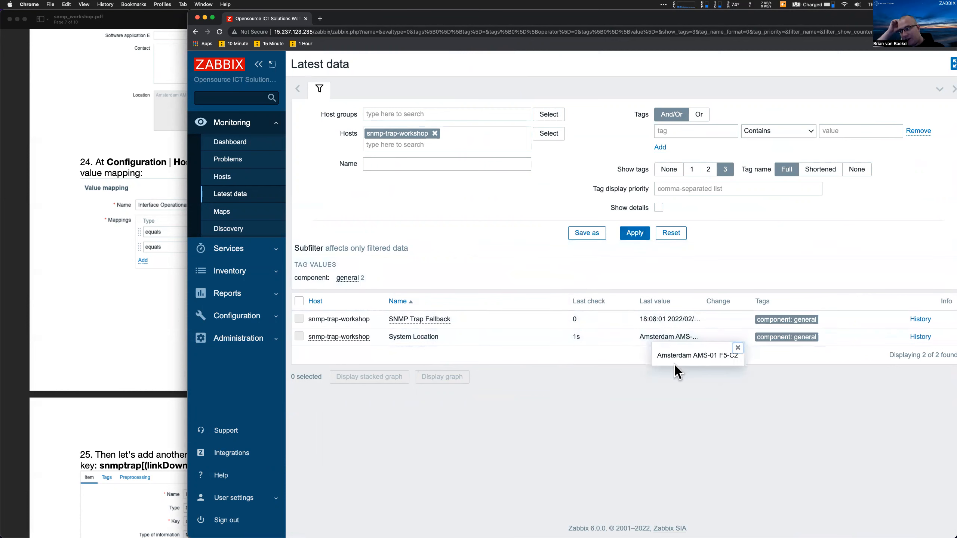
left_click(738, 348)
left_click(920, 337)
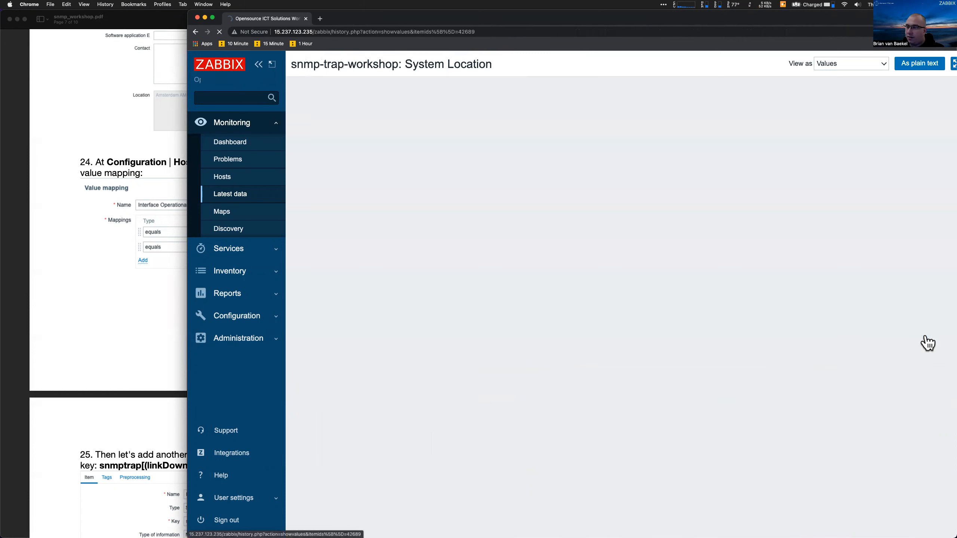
left_click_drag(363, 299, 478, 303)
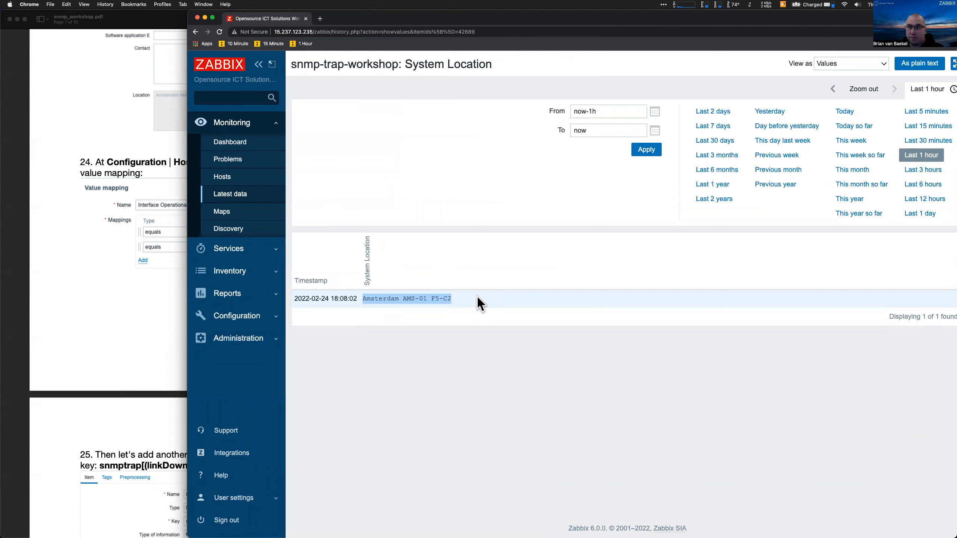
left_click(392, 295)
left_click_drag(422, 305, 431, 306)
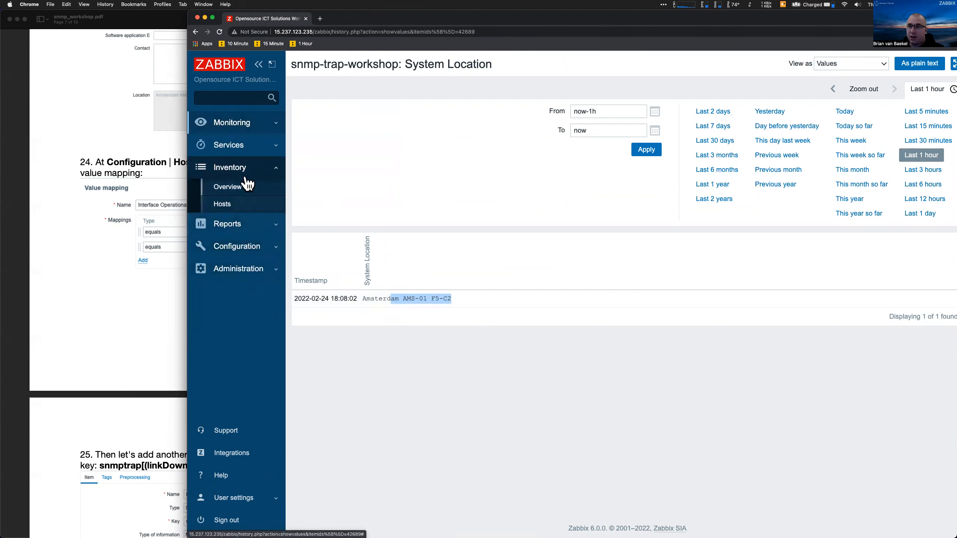
left_click(236, 190)
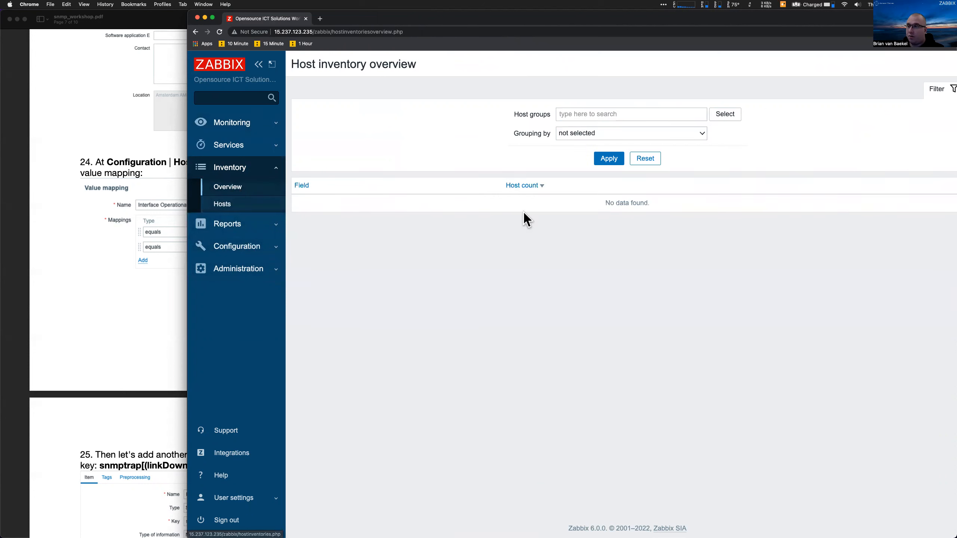
Group the host inventory overview by Location
left_click(574, 134)
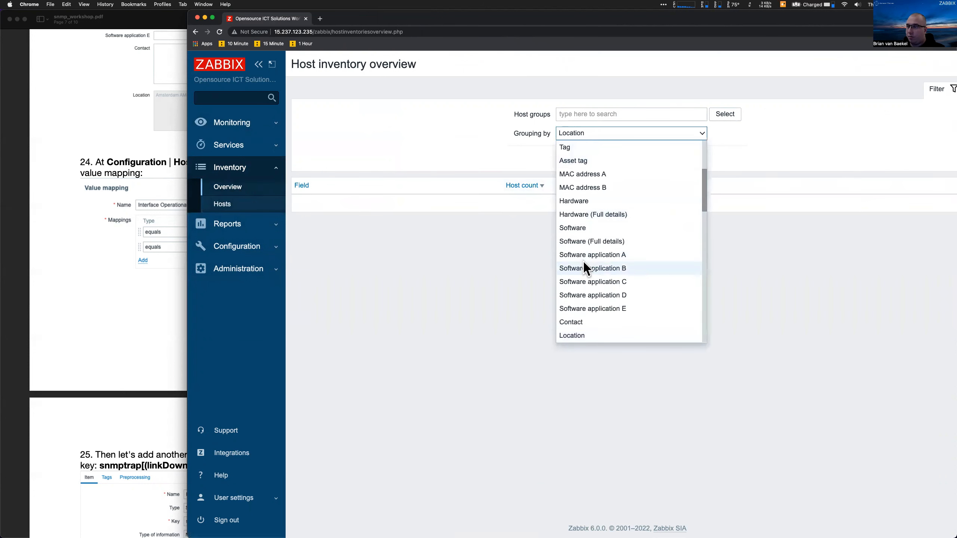
left_click(578, 333)
left_click(609, 158)
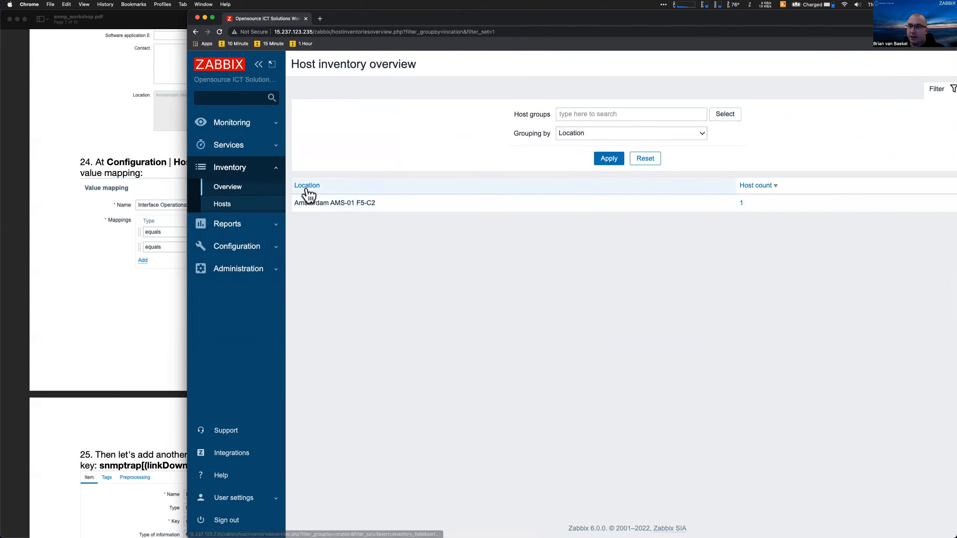
left_click_drag(299, 201, 343, 199)
left_click(344, 199)
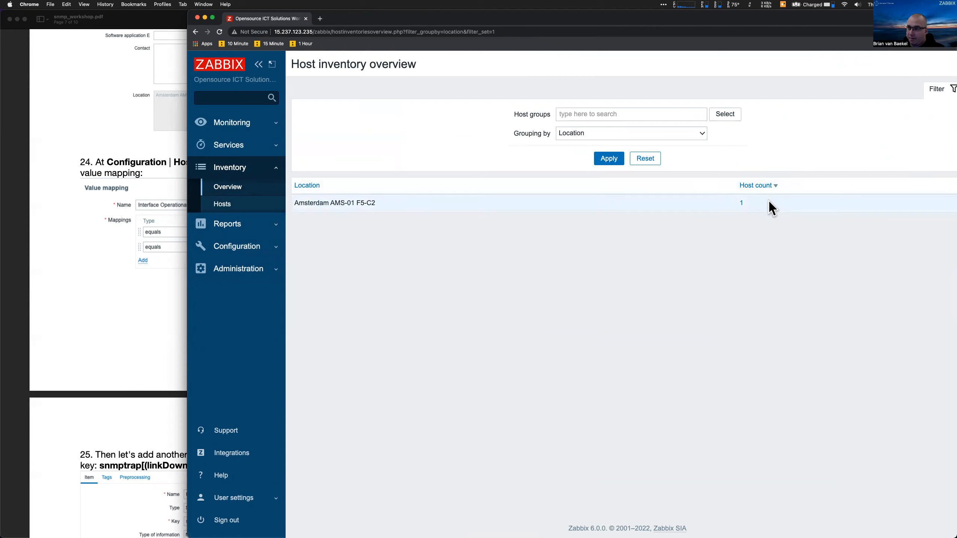
Open snmp-trap-workshop's inventory details from the Amsterdam AMS-01 F5-C2 host count and check its Location
left_click(740, 207)
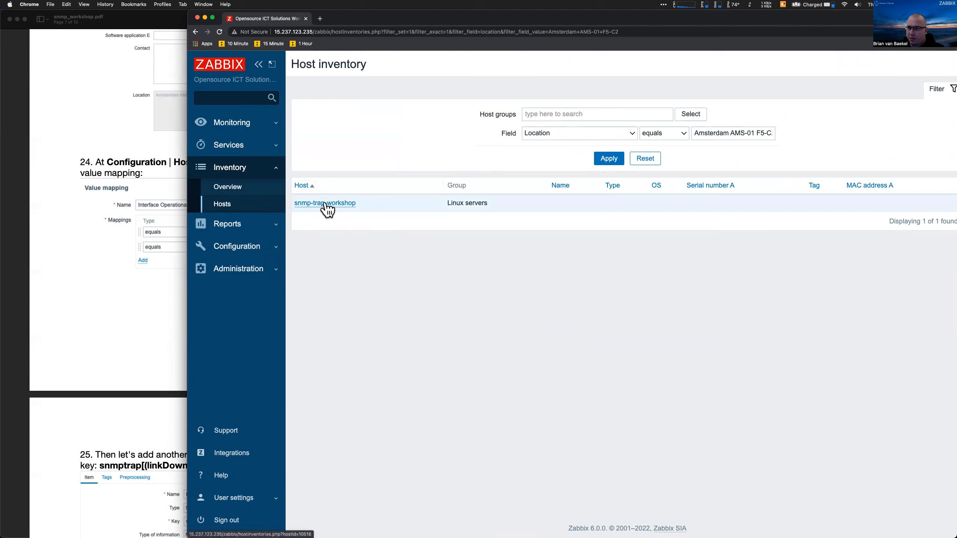
scroll(688, 212, "right", 2)
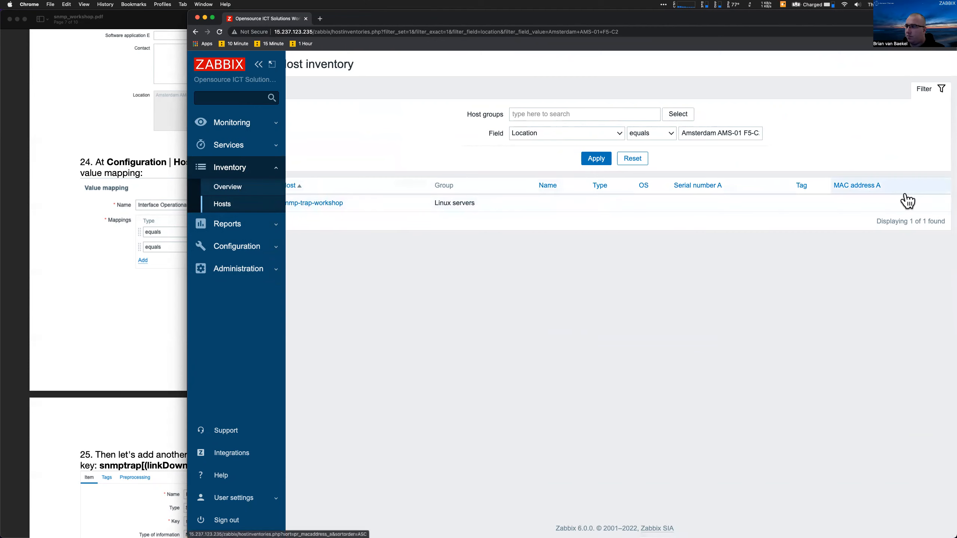
left_click(556, 192)
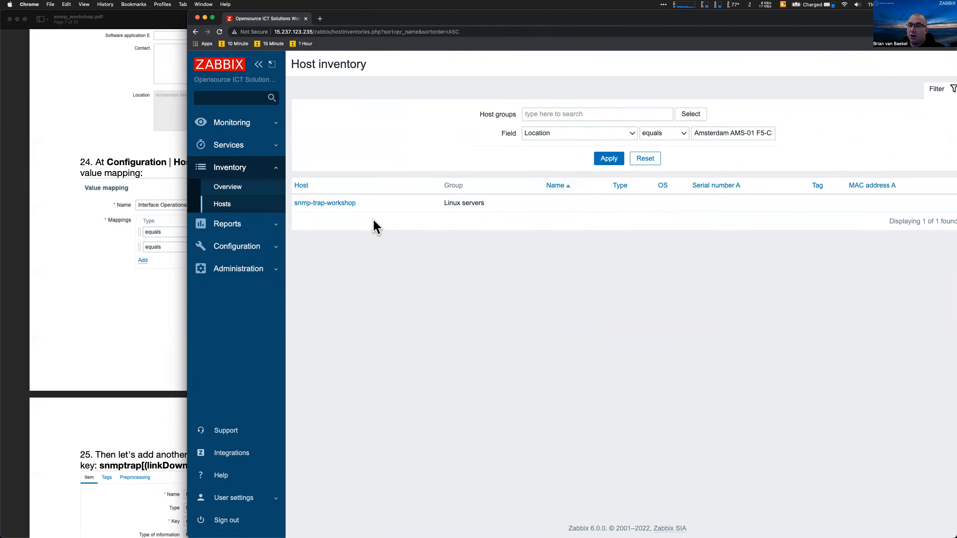
left_click(334, 212)
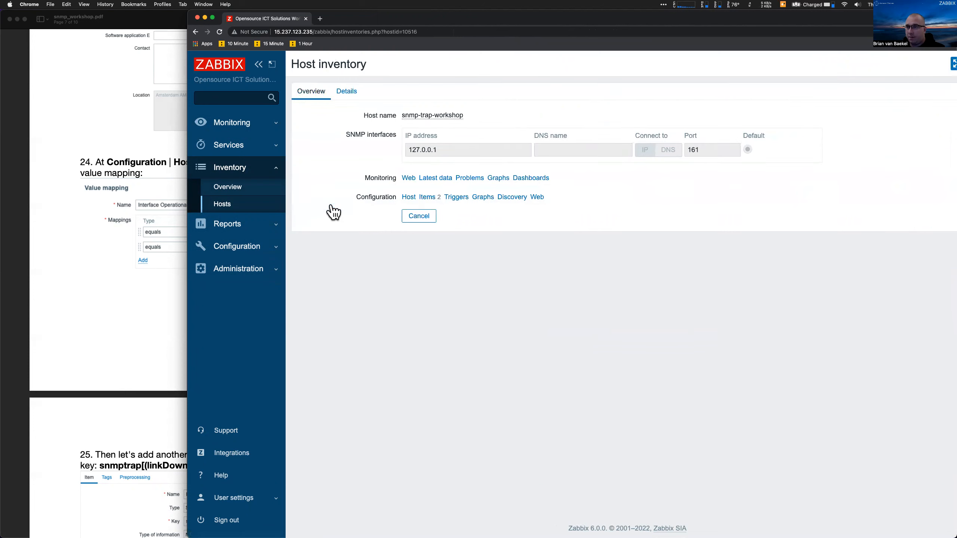
left_click(345, 95)
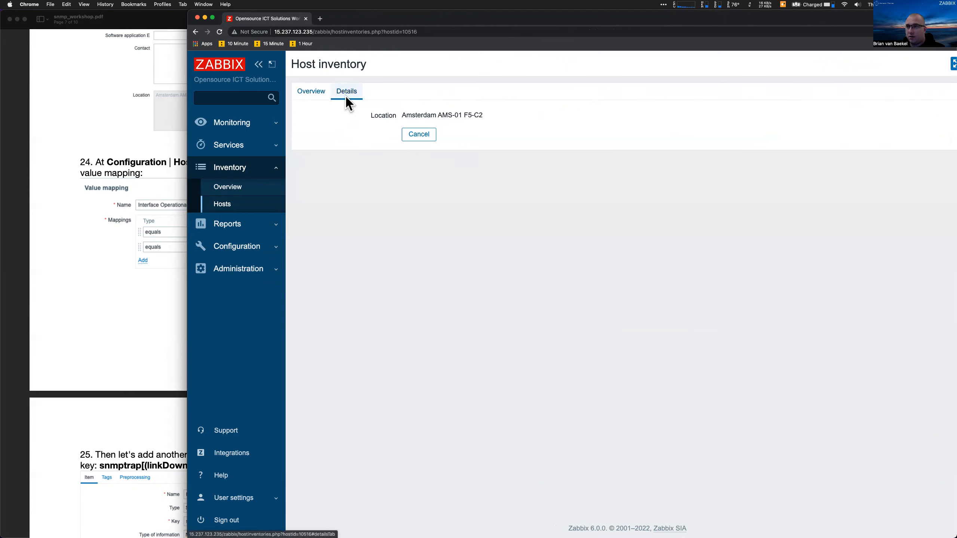
left_click_drag(372, 118, 473, 120)
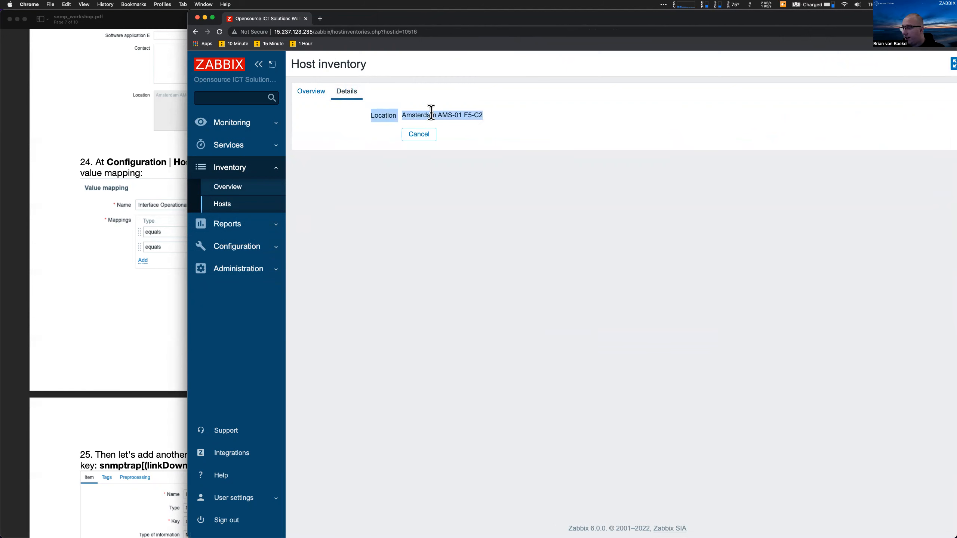
left_click(224, 247)
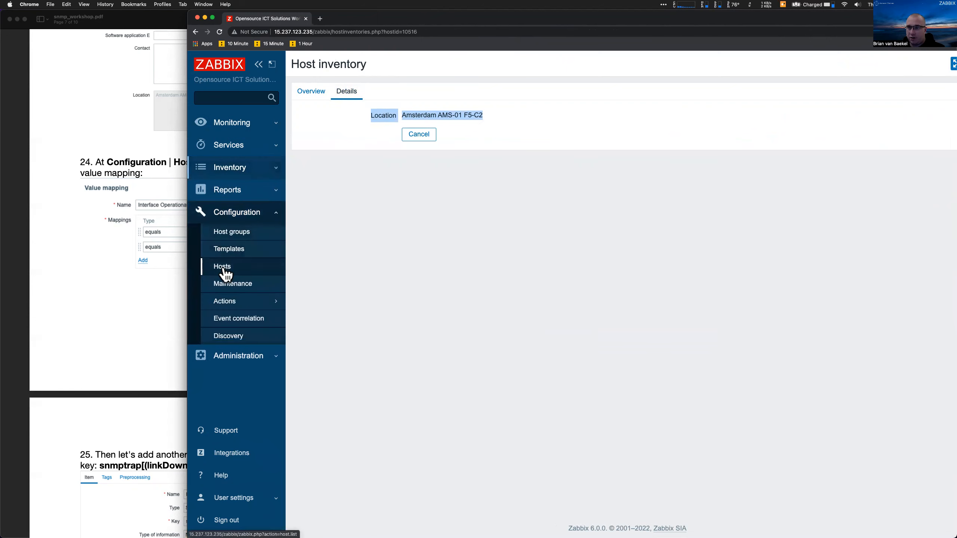
left_click(223, 267)
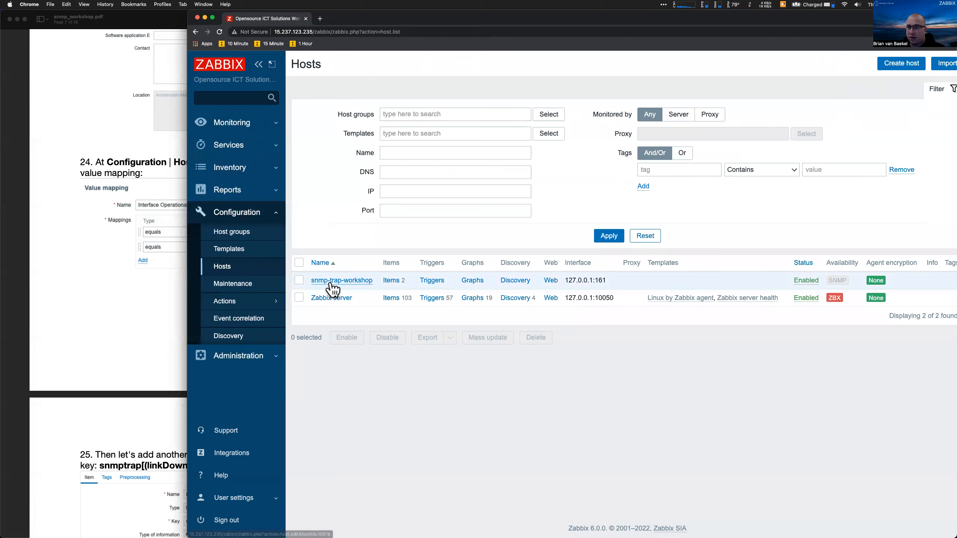
Open snmp-trap-workshop's host inventory fields and select the Location entry
left_click(330, 281)
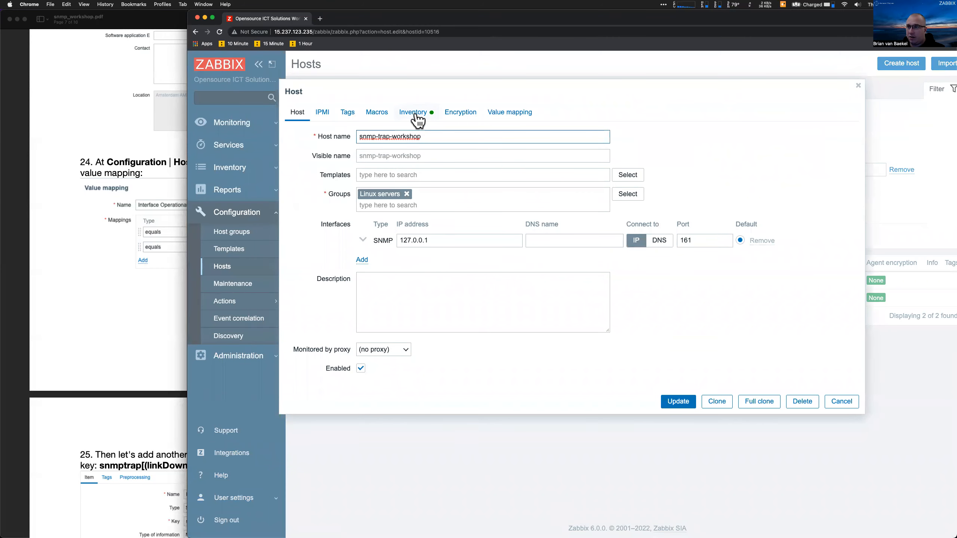
left_click(416, 113)
scroll(452, 304, "down", 10)
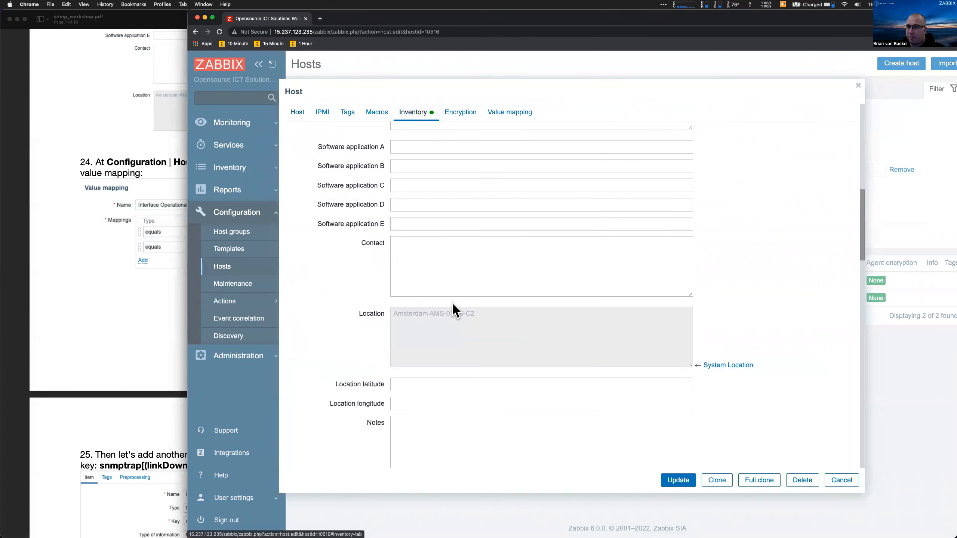
double_click(363, 315)
triple_click(398, 329)
Type and clear test text in Contact, highlight the Location value, then view value mappings
left_click(420, 290)
type("asdasdas")
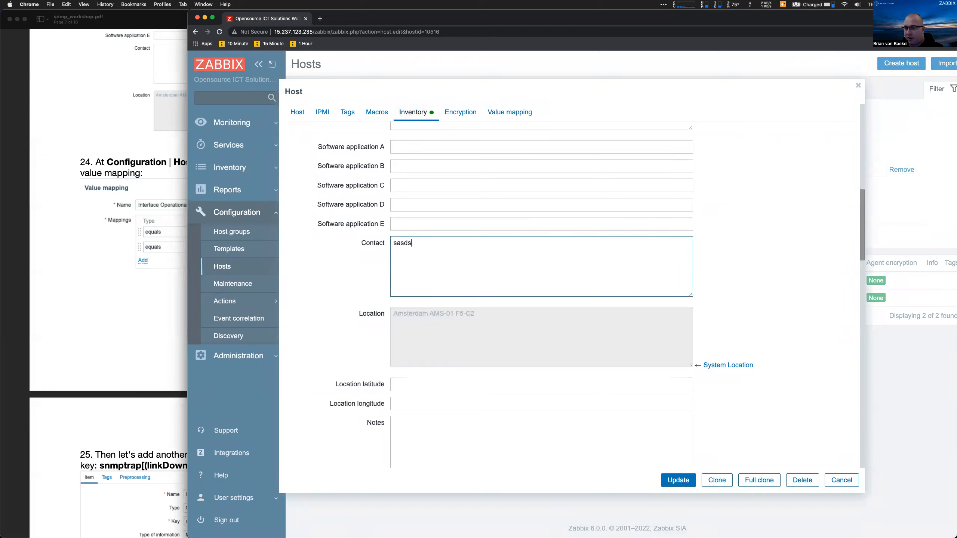
key("super+a")
key("BackSpace")
triple_click(487, 355)
left_click(487, 338)
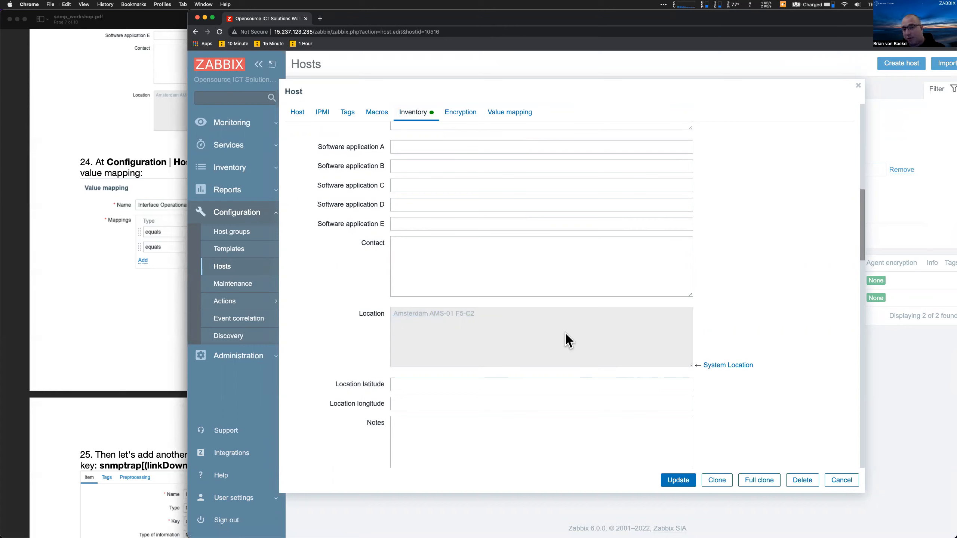
left_click_drag(457, 319, 383, 313)
left_click(383, 313)
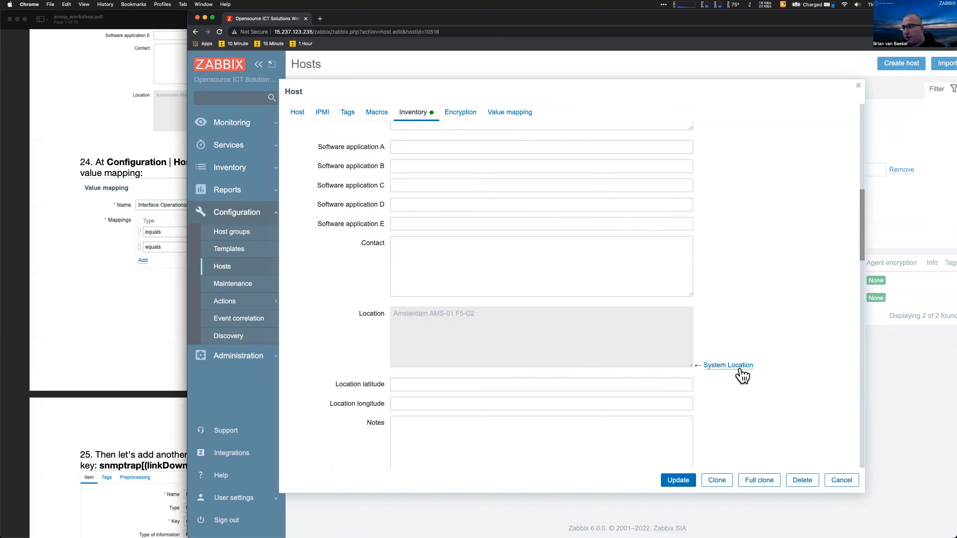
mouse_move(742, 375)
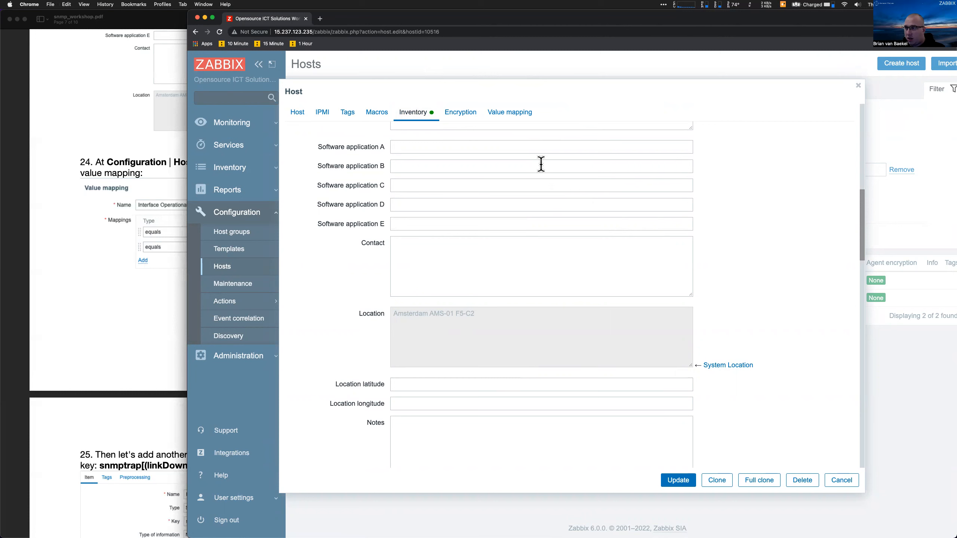
left_click(518, 119)
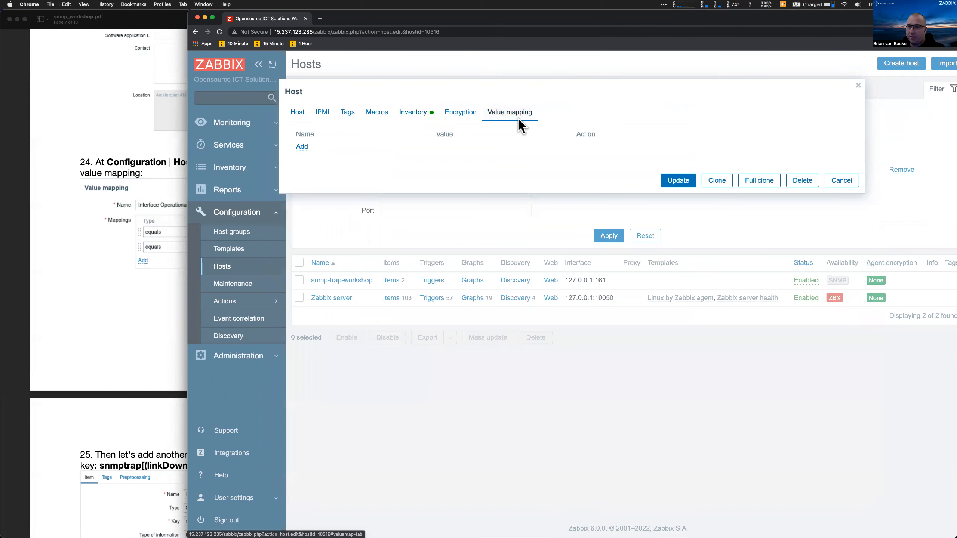
Create the value map 'Interface Operational state' with 0 mapped to Down
left_click(302, 147)
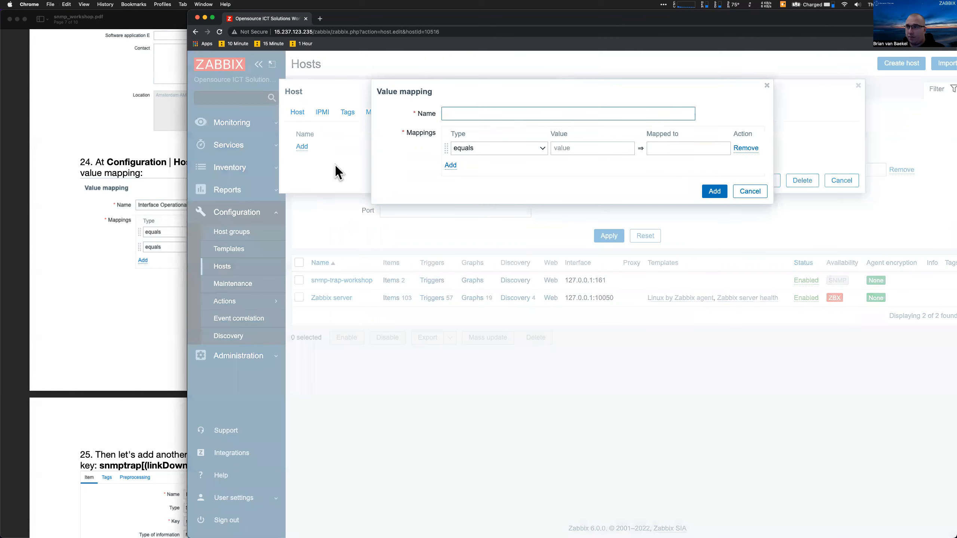
type("Interface Operational state")
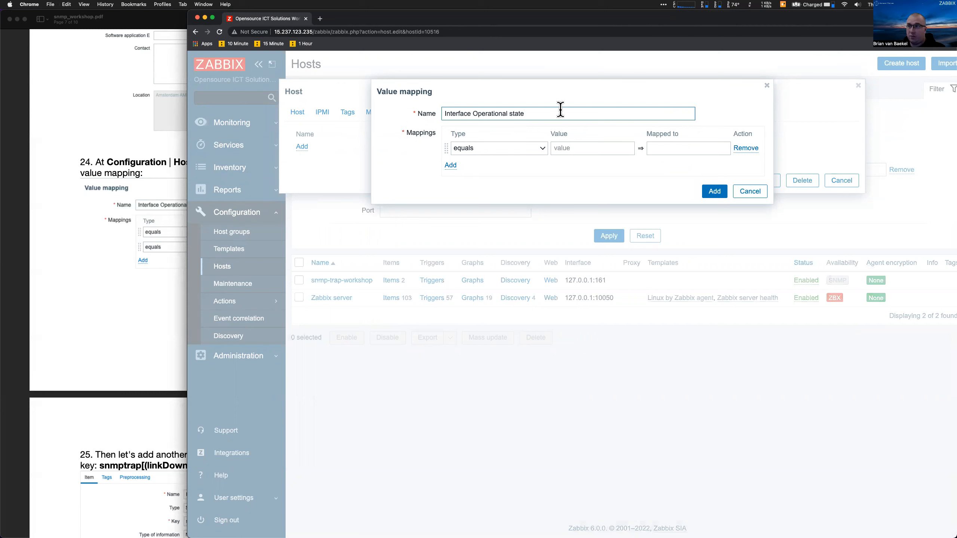
left_click(559, 148)
type("0")
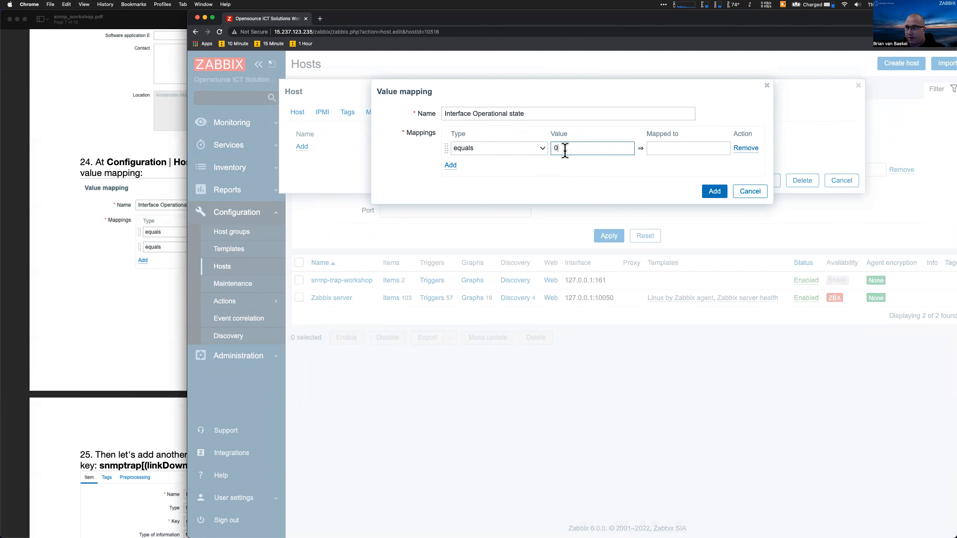
left_click(678, 148)
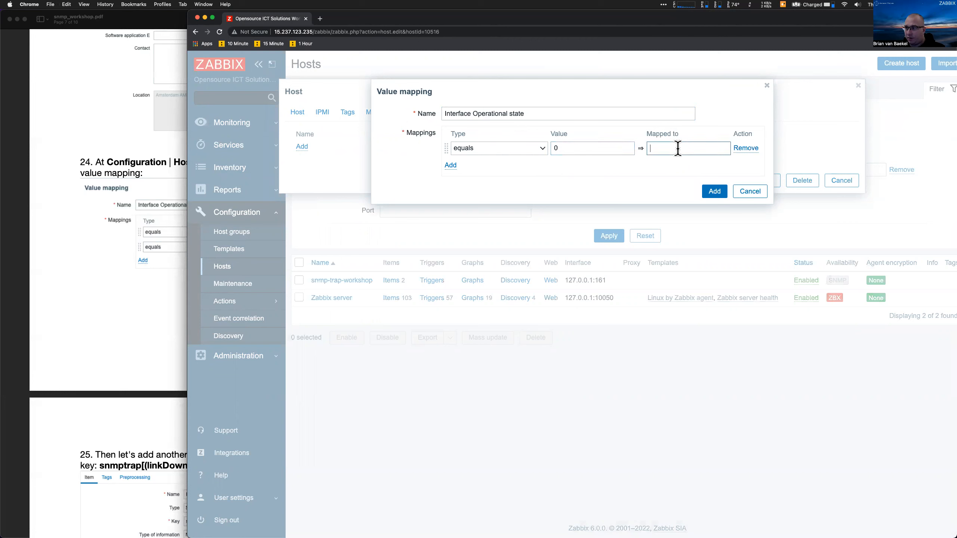
type("Down")
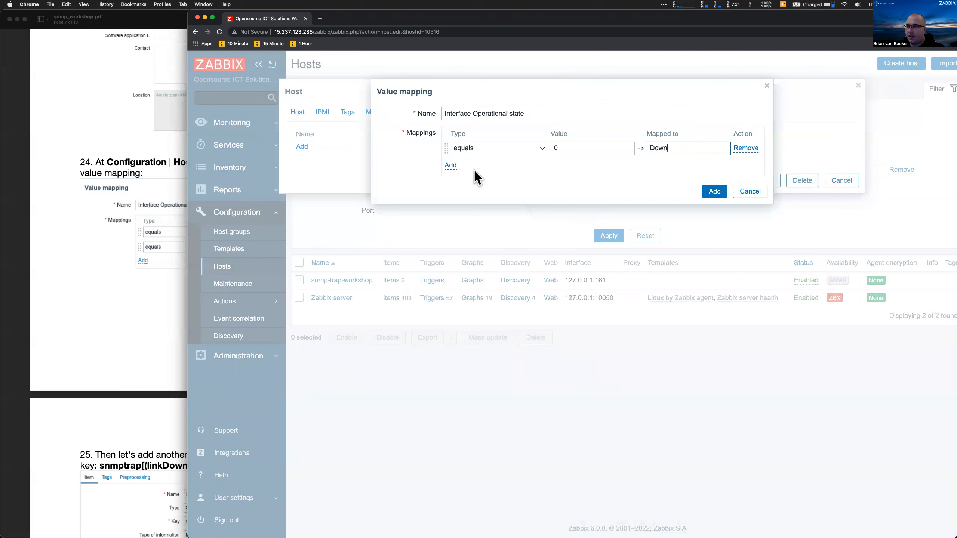
Add a second row mapping 1 to Up, then save the map and update the host
left_click(450, 166)
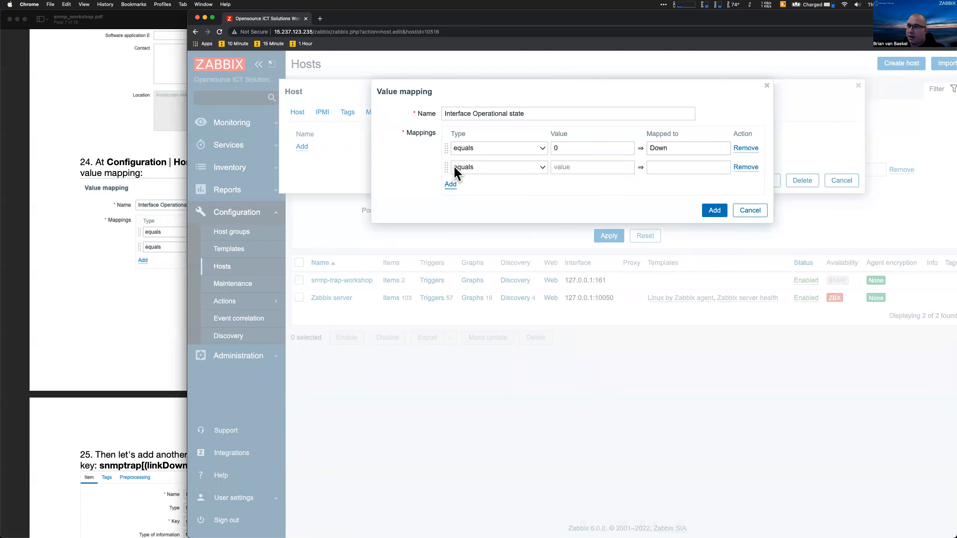
left_click(580, 169)
type("1")
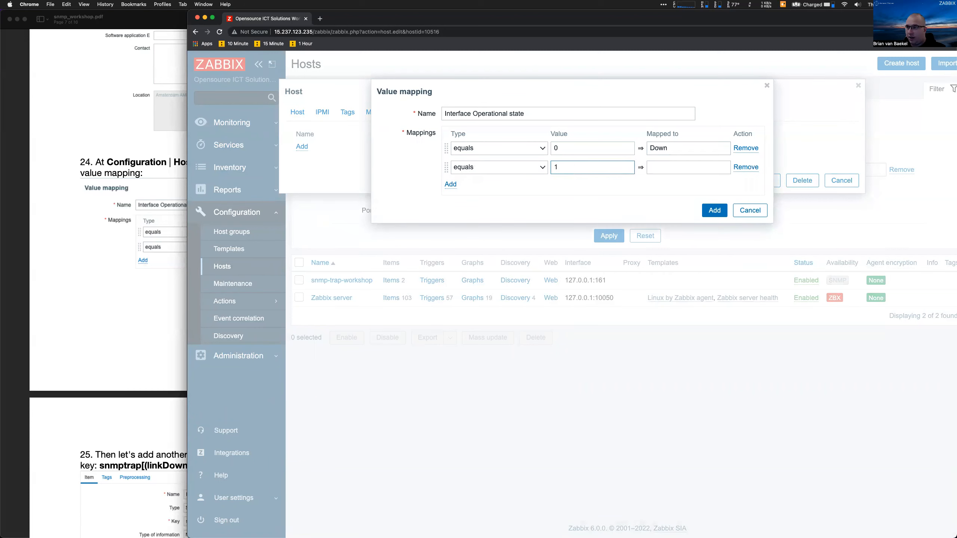
left_click(651, 168)
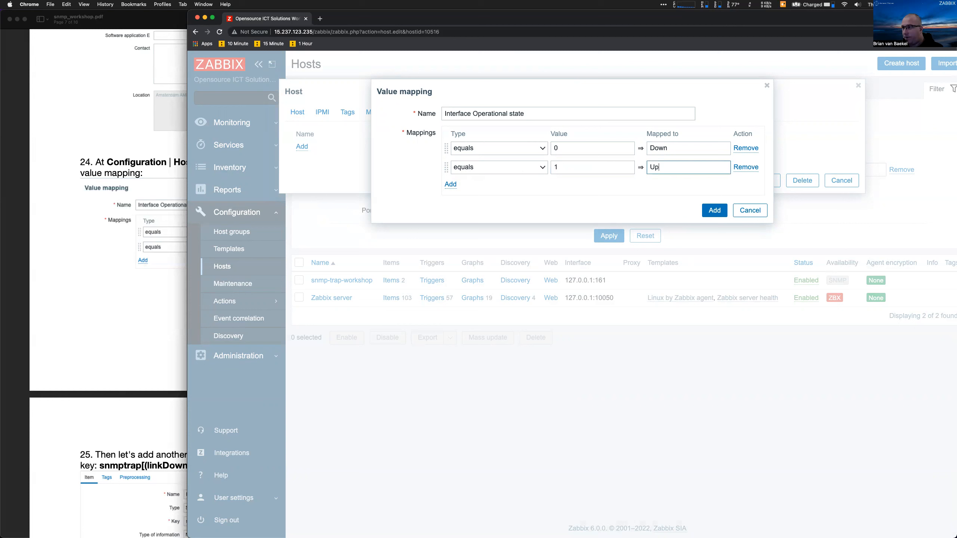
left_click(716, 212)
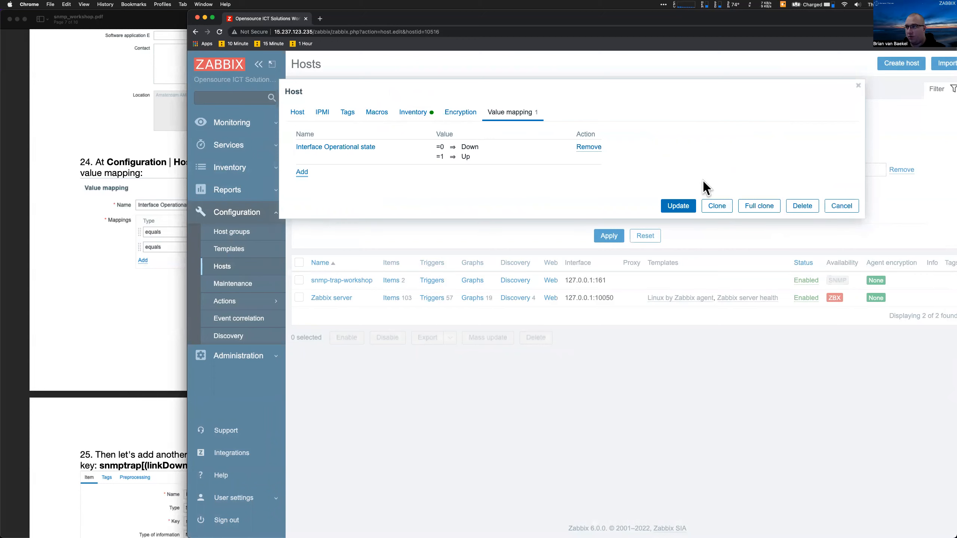
left_click(678, 206)
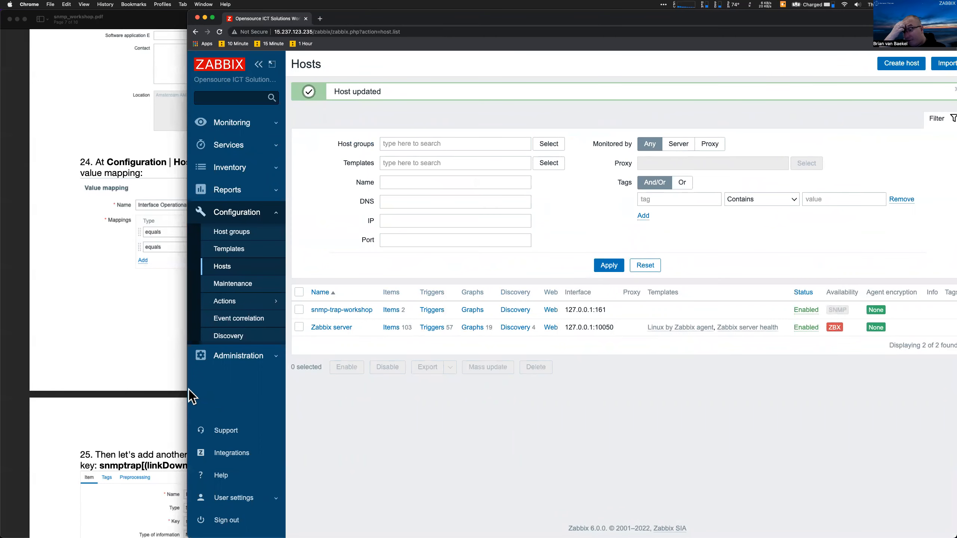
Narrow the browser, open snmp-trap-workshop's item list and start a new item
left_click_drag(188, 391, 347, 389)
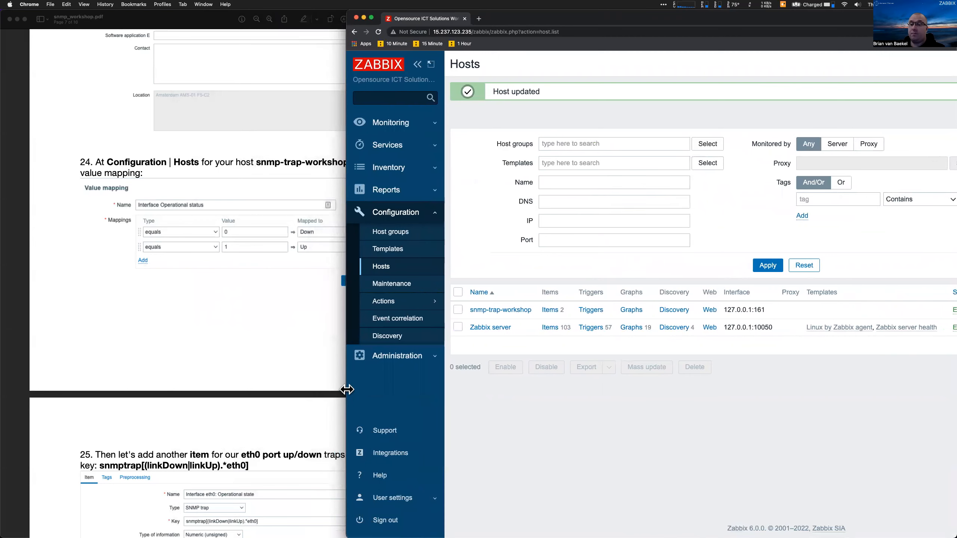
scroll(189, 438, "down", 1)
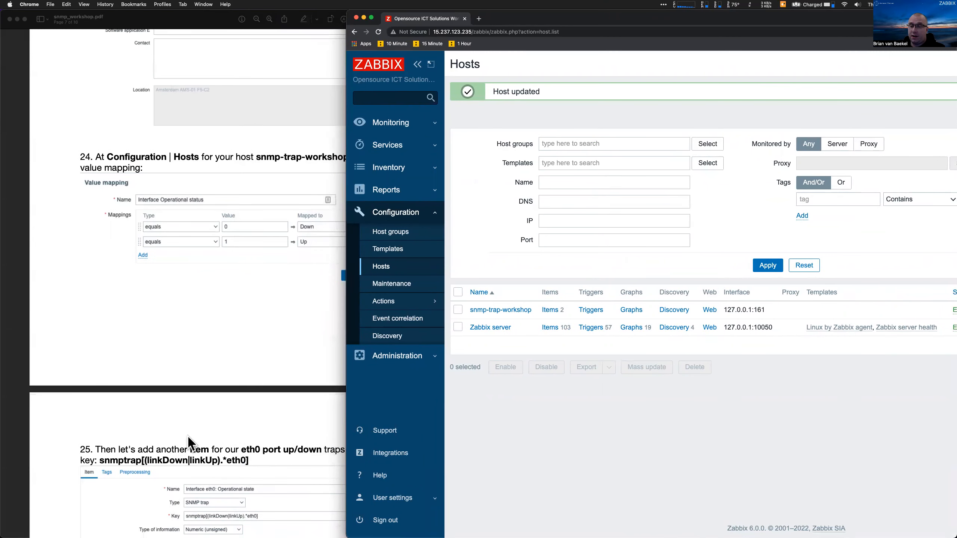
scroll(187, 436, "down", 15)
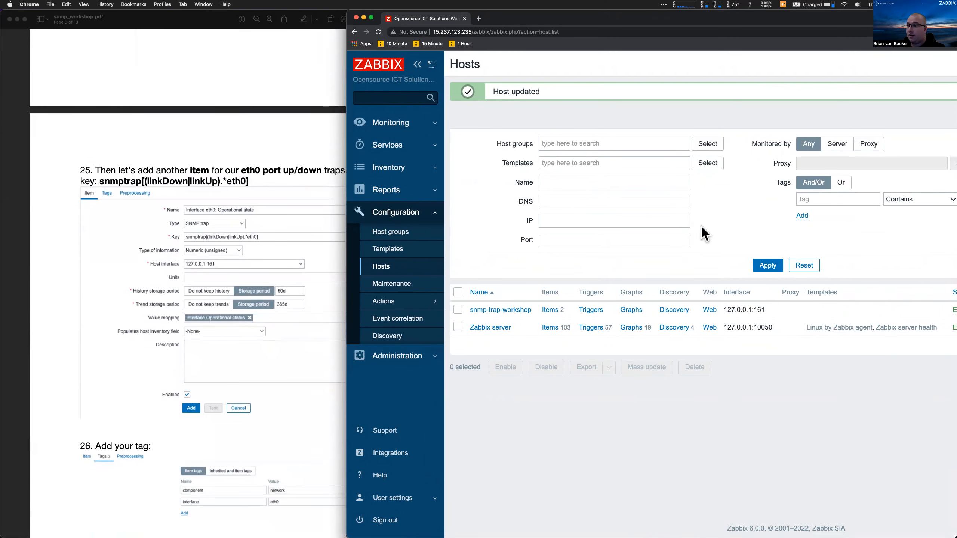
left_click(551, 310)
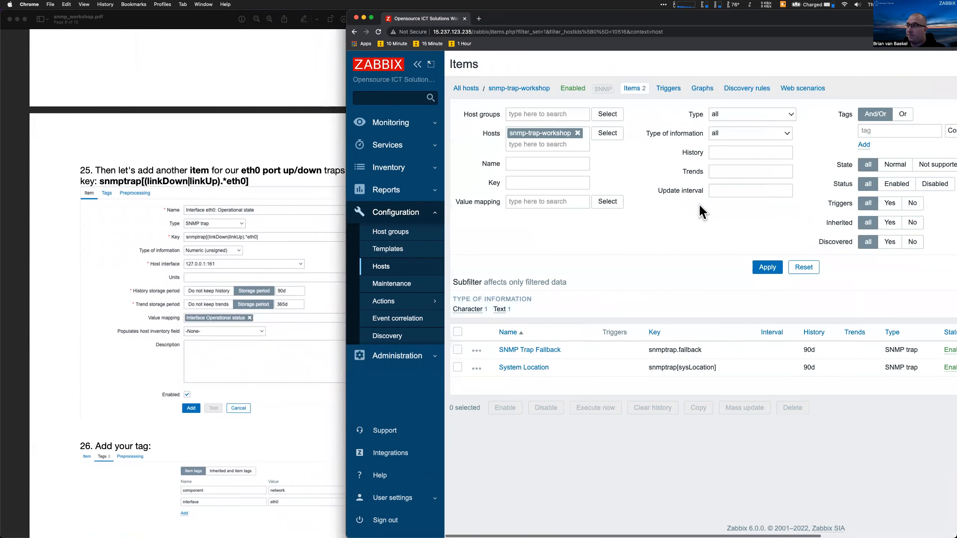
scroll(792, 158, "right", 5)
left_click(915, 63)
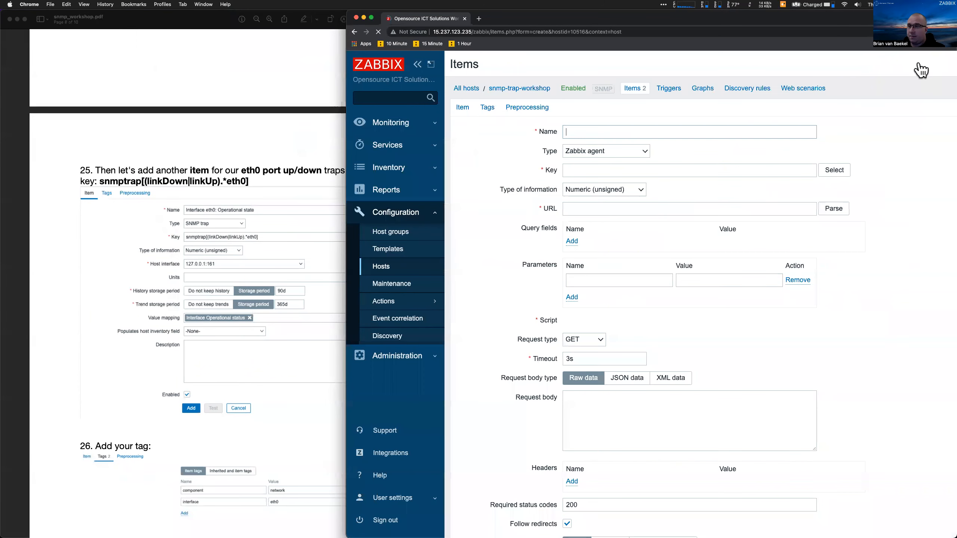
Name the item 'Interface eth0: Operational state' and make it an SNMP trap
type("Interface eth0: Operational state")
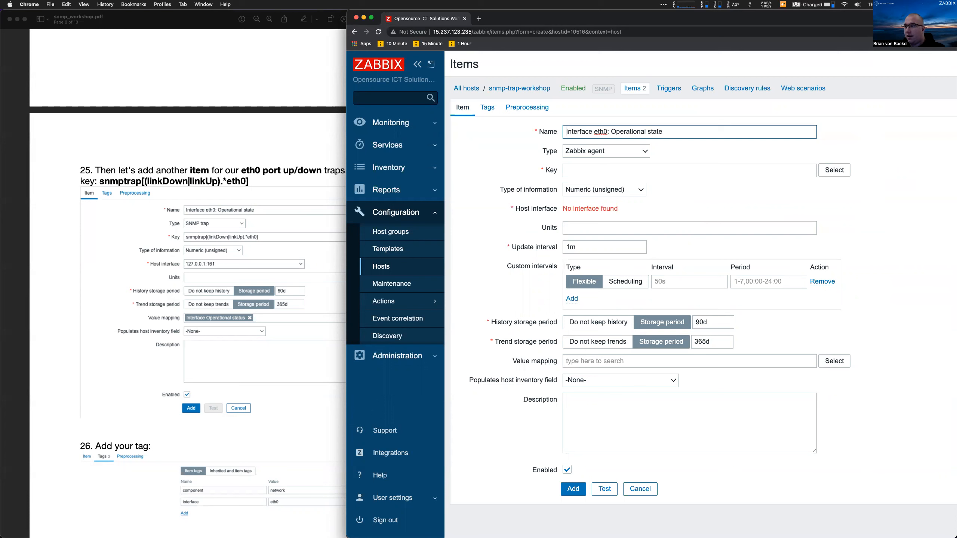
left_click(616, 153)
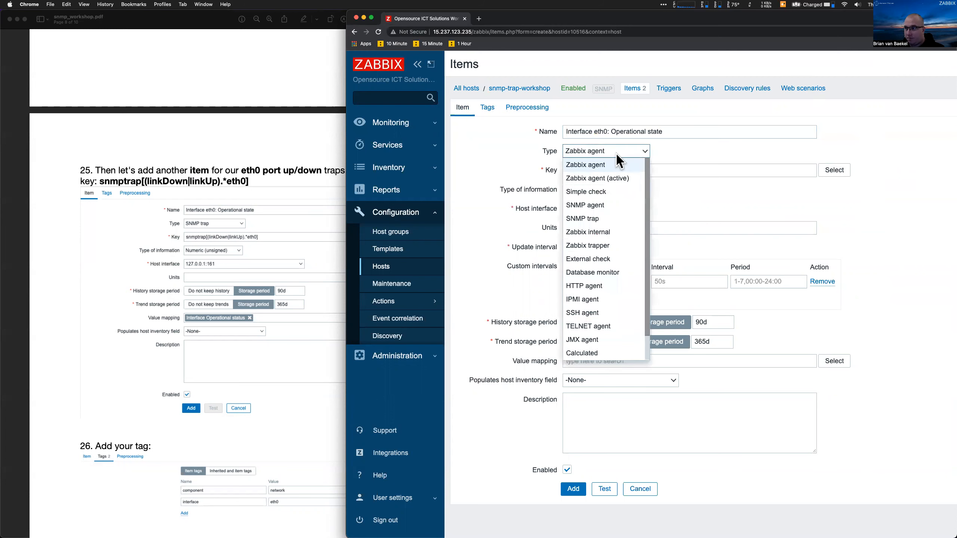
left_click(605, 218)
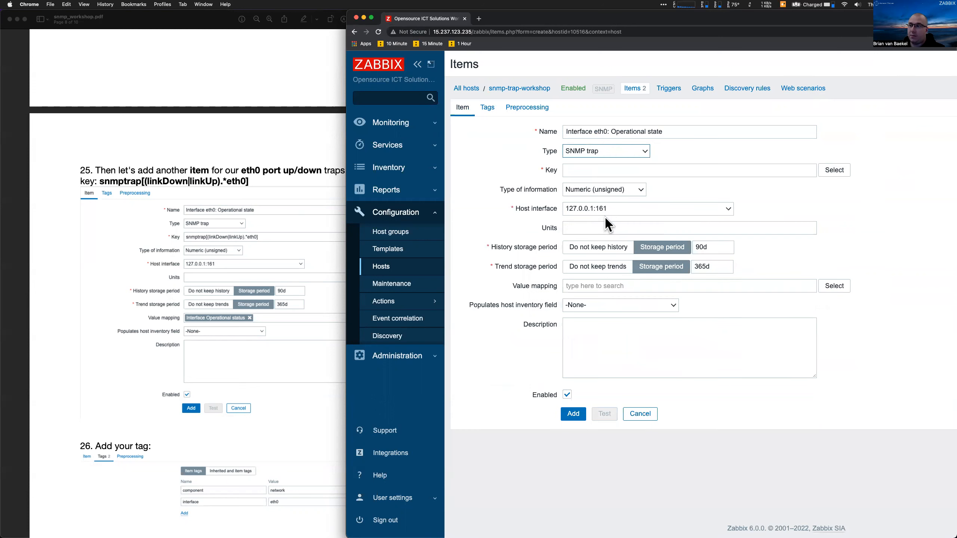
Enter the item key snmptrap[(linkDown|linkUp).*eth0] and reset the page zoom
left_click(601, 174)
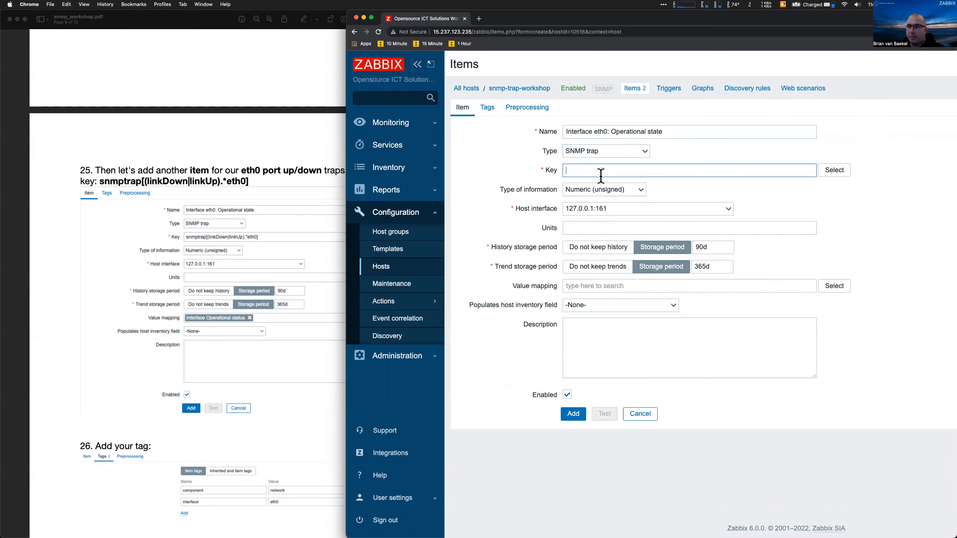
type("snmptrap")
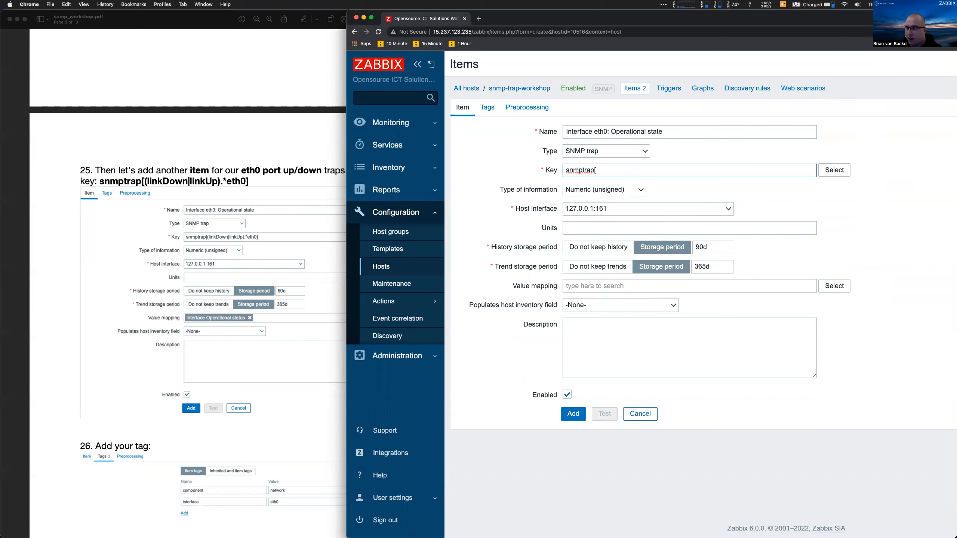
type("[RGE")
key("BackSpace")
type("EGEX")
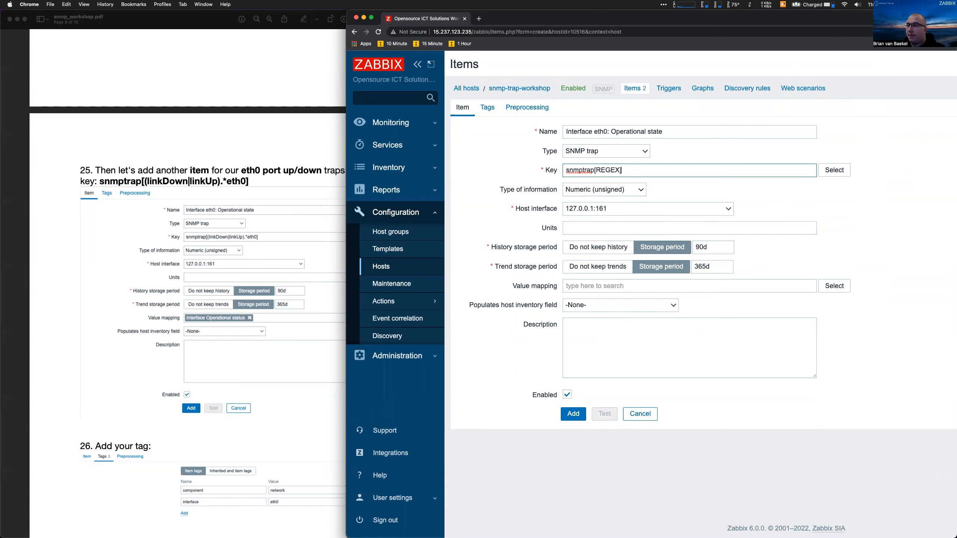
scroll(606, 173, "up", 5)
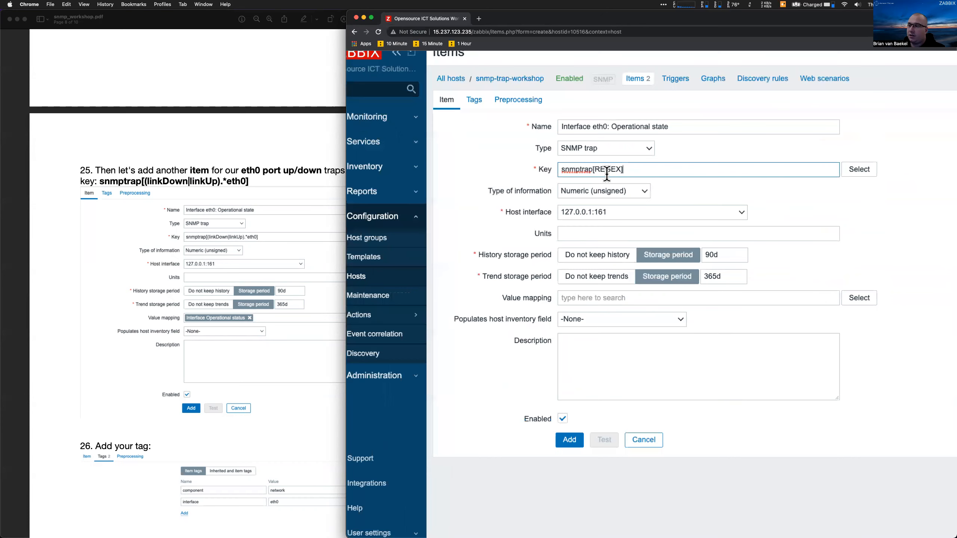
double_click(606, 163)
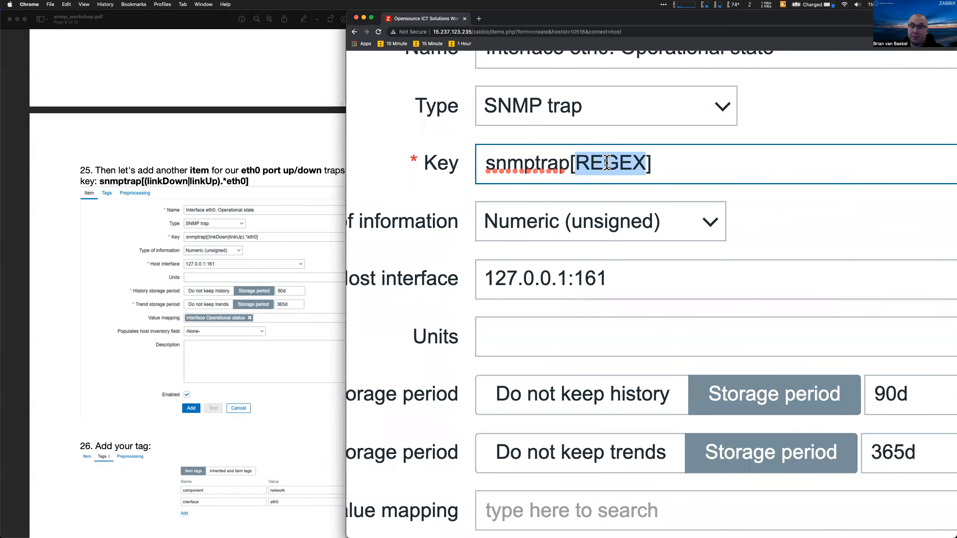
type("()")
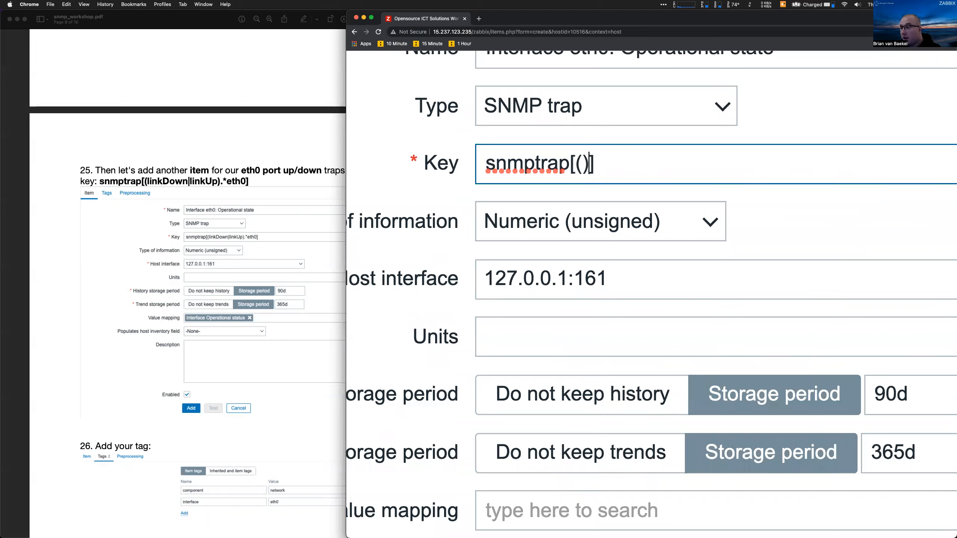
type("link")
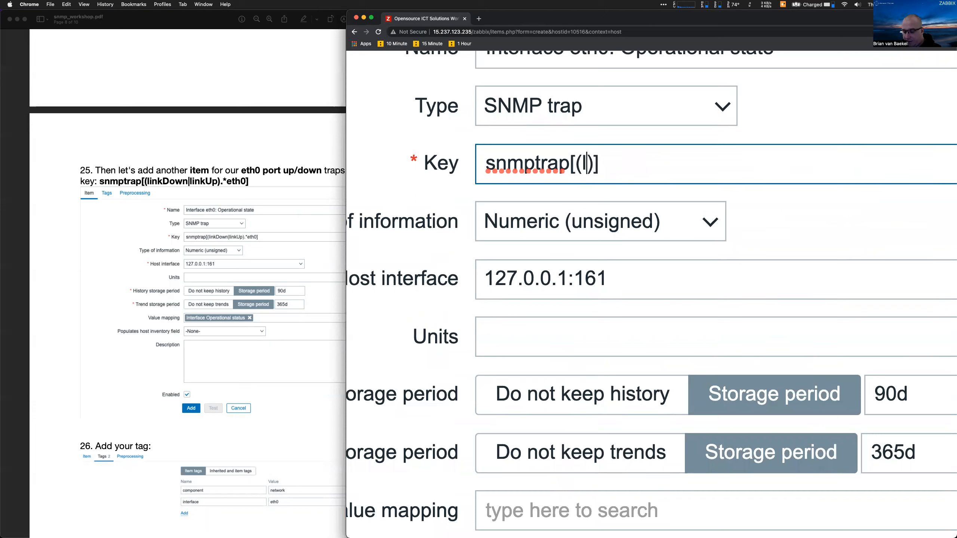
type("Down\"")
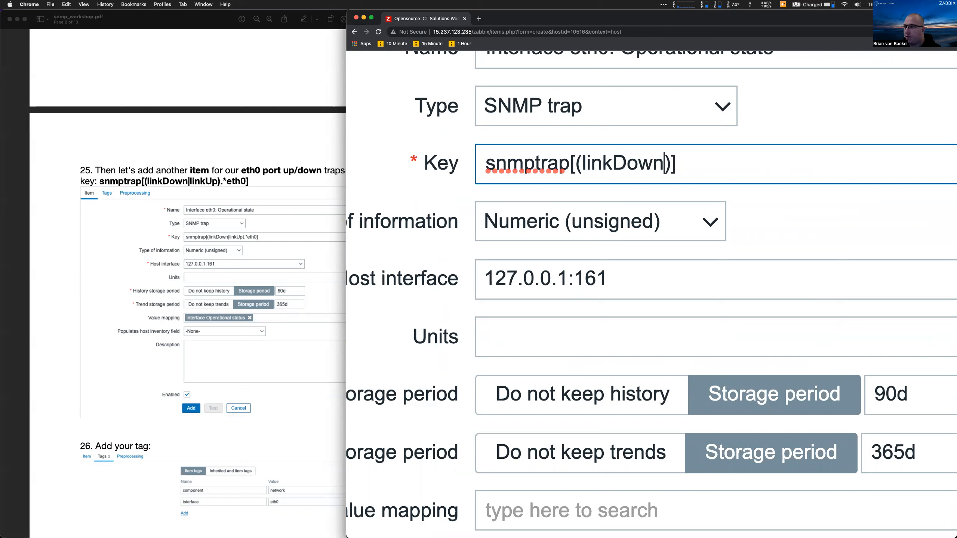
key("BackSpace")
type("|link")
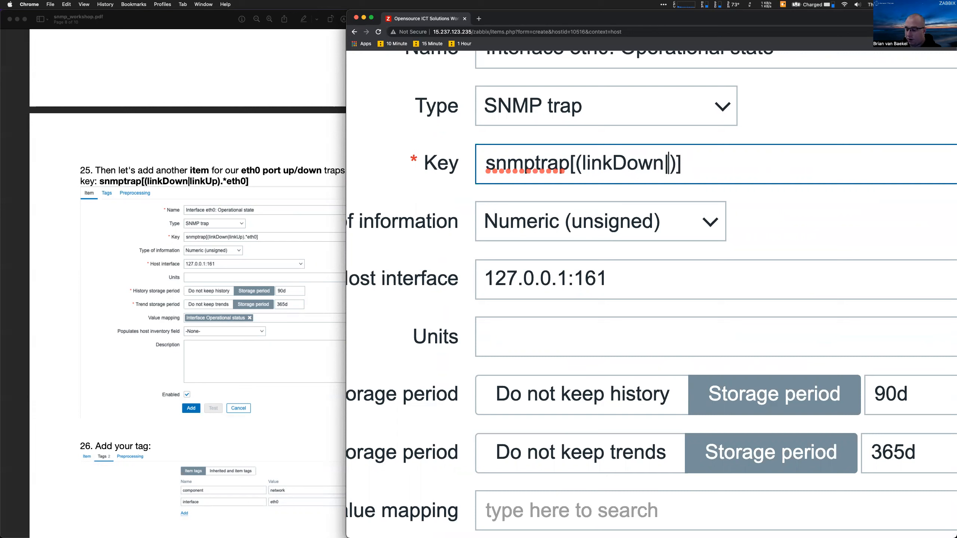
type("Up")
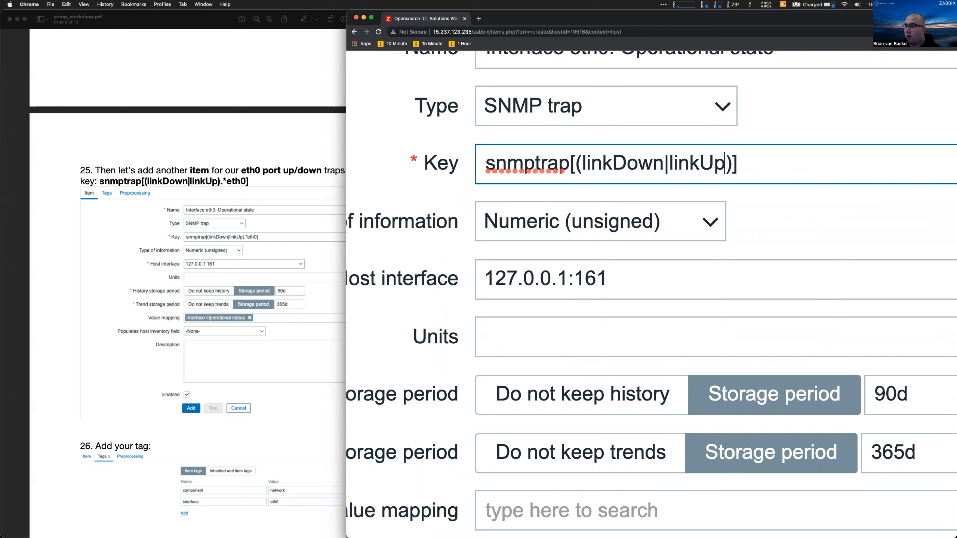
key("Right")
type(".*")
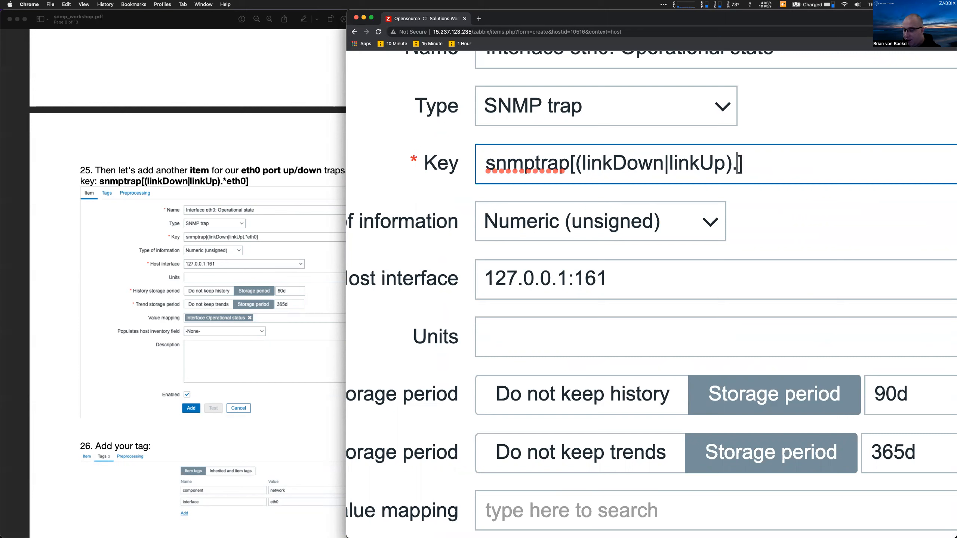
type("eth0")
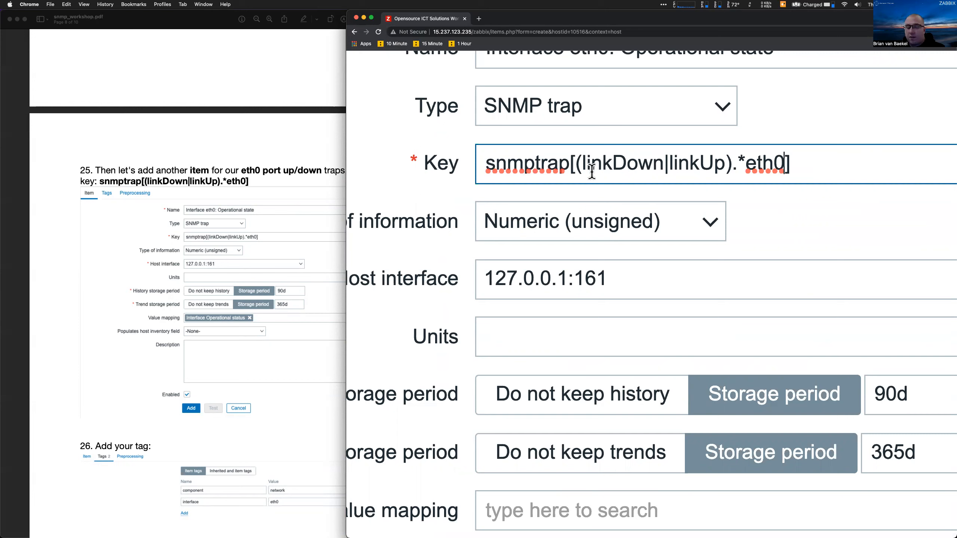
left_click_drag(591, 173, 788, 173)
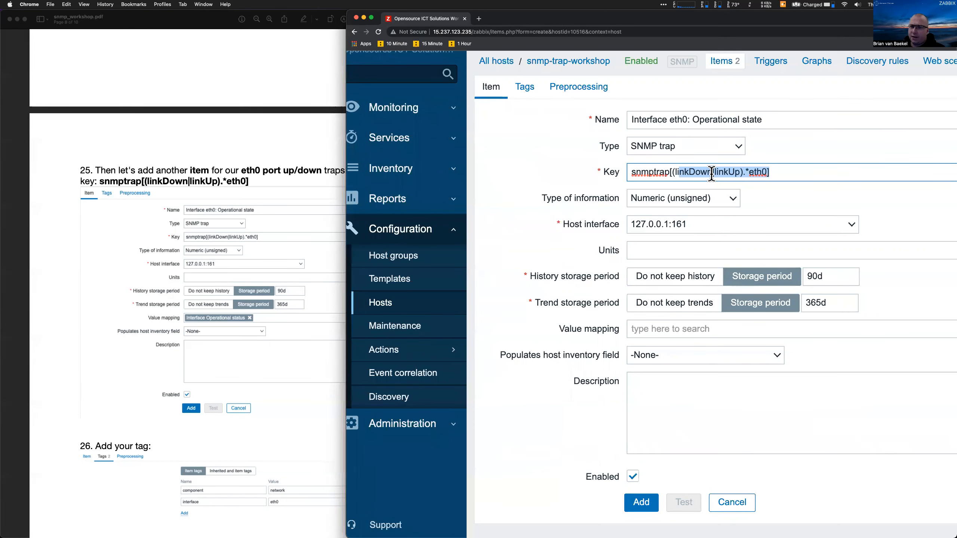
key("super+0")
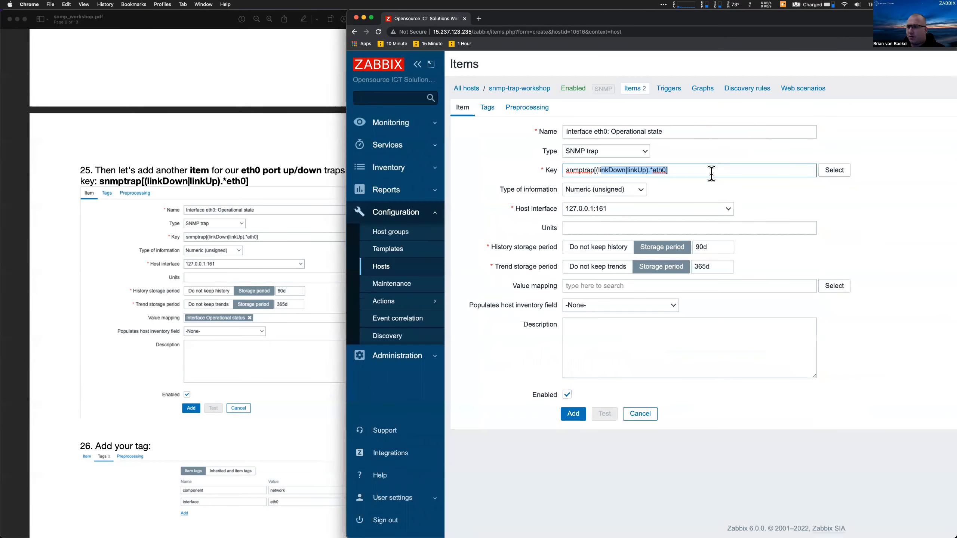
left_click(522, 111)
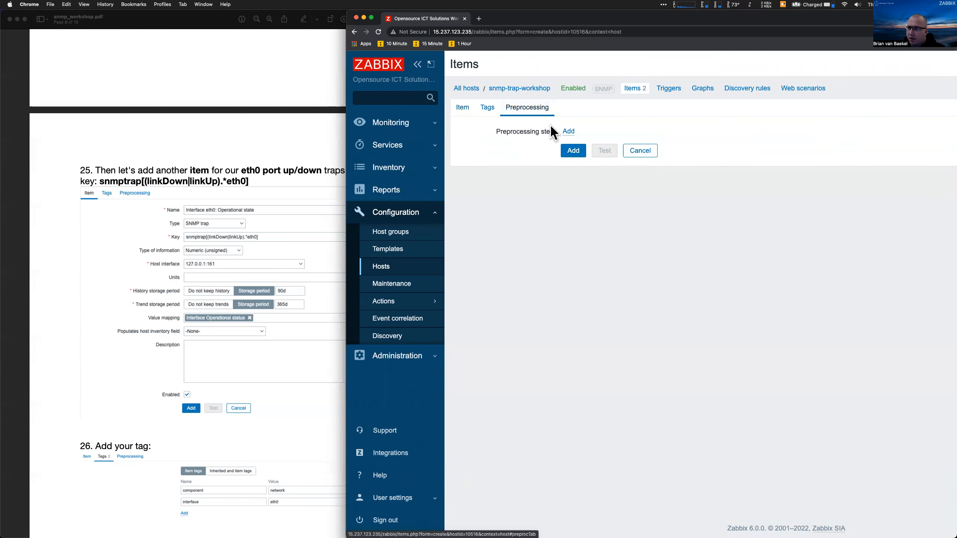
Add a regular expression preprocessing step with the pattern copied from the guide's step 27
left_click(567, 132)
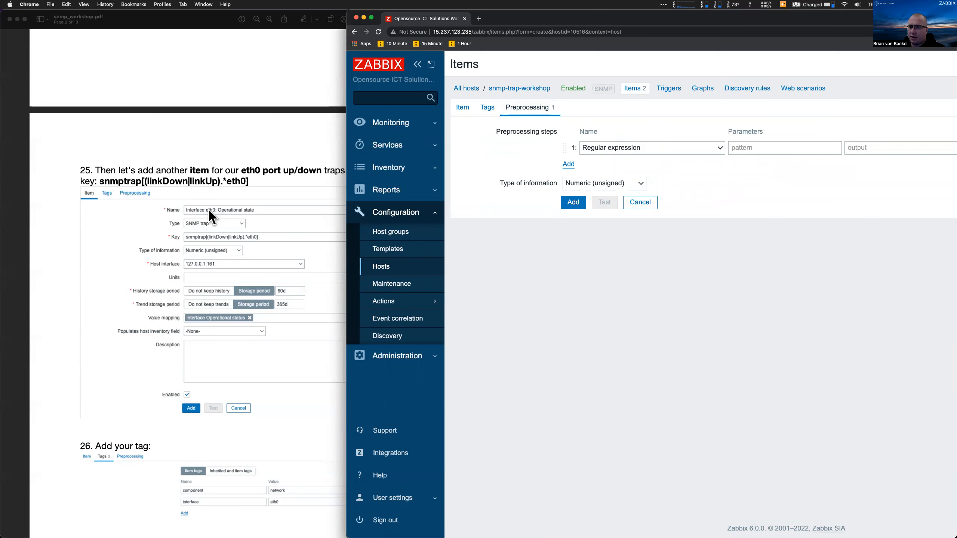
scroll(209, 211, "down", 10)
left_click(84, 260)
left_click_drag(81, 272, 265, 270)
key("super+c")
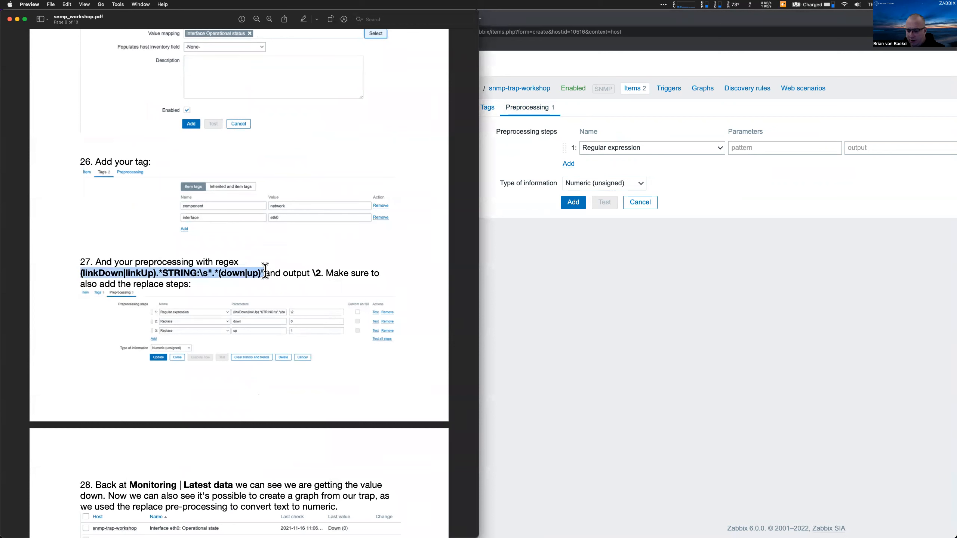
left_click(747, 149)
key("super+v")
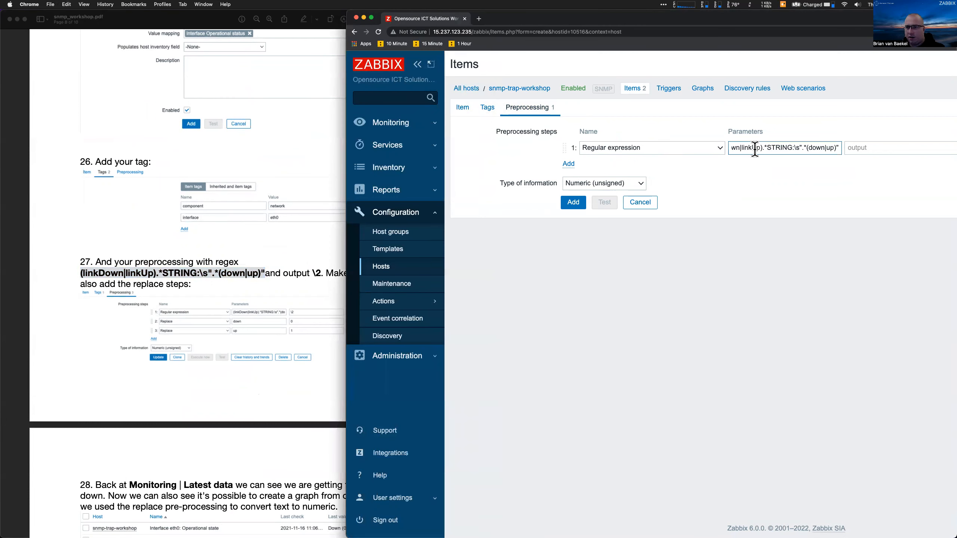
Highlight parts of the regex pattern in the workshop guide to explain them
left_click(126, 274)
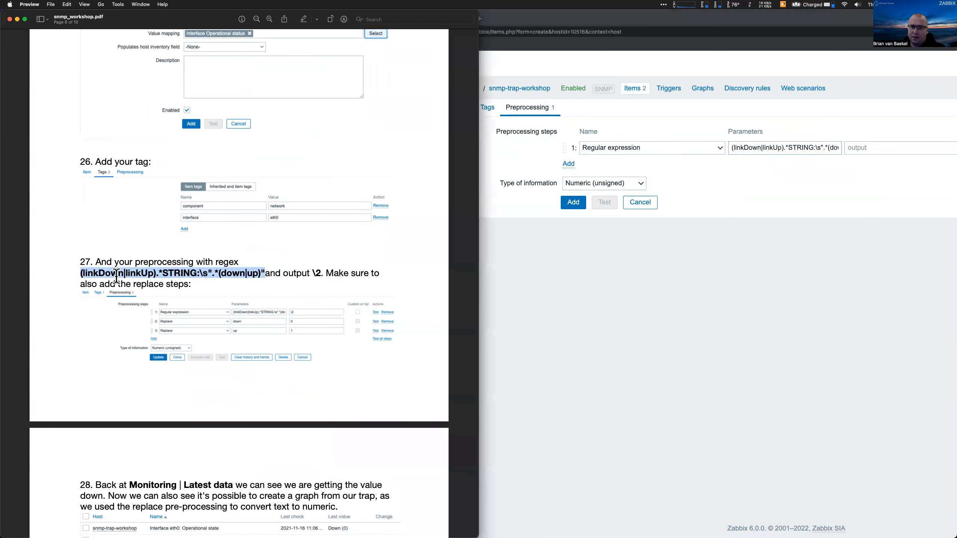
left_click(98, 273)
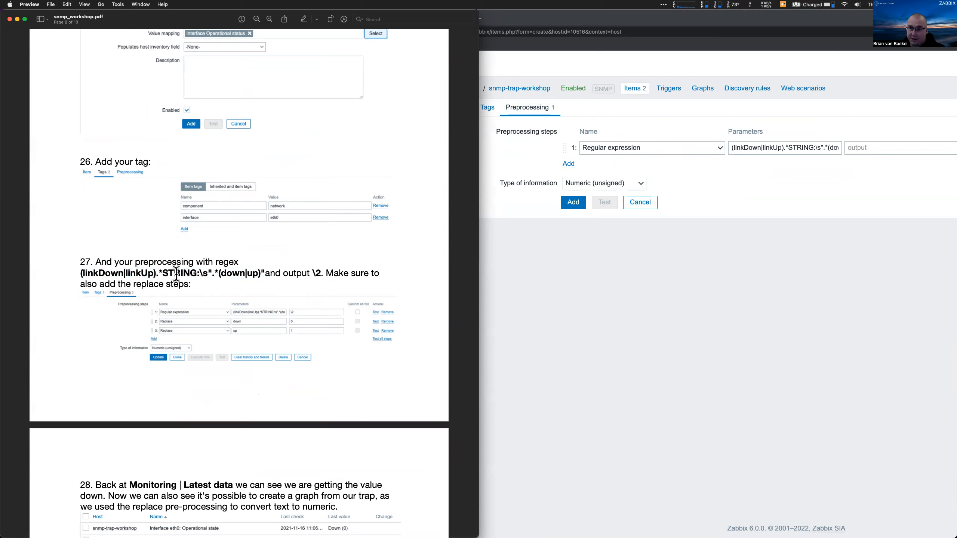
left_click_drag(211, 272, 248, 272)
left_click(206, 272)
left_click_drag(265, 272, 189, 272)
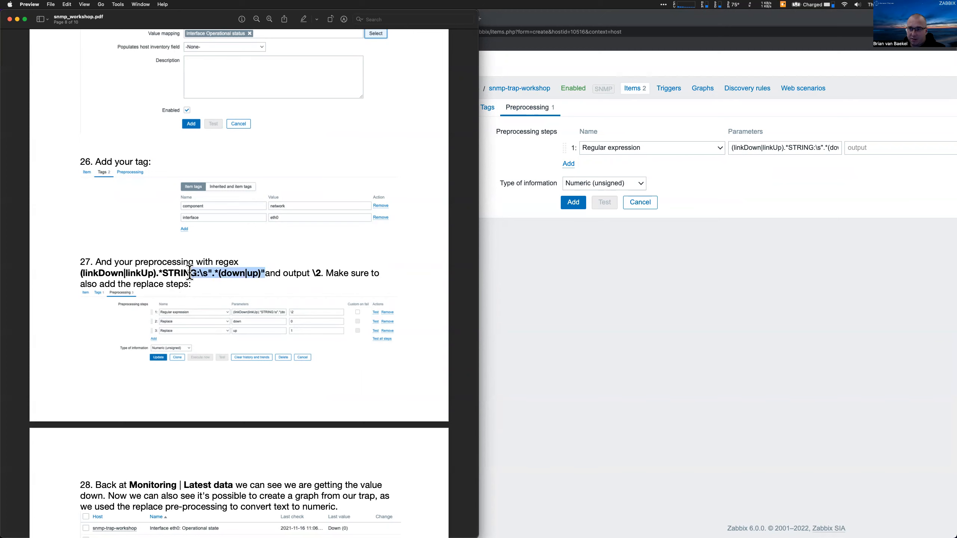
left_click(283, 280)
Set the regex step's output to \2 and add a second preprocessing step
left_click_drag(301, 274, 323, 274)
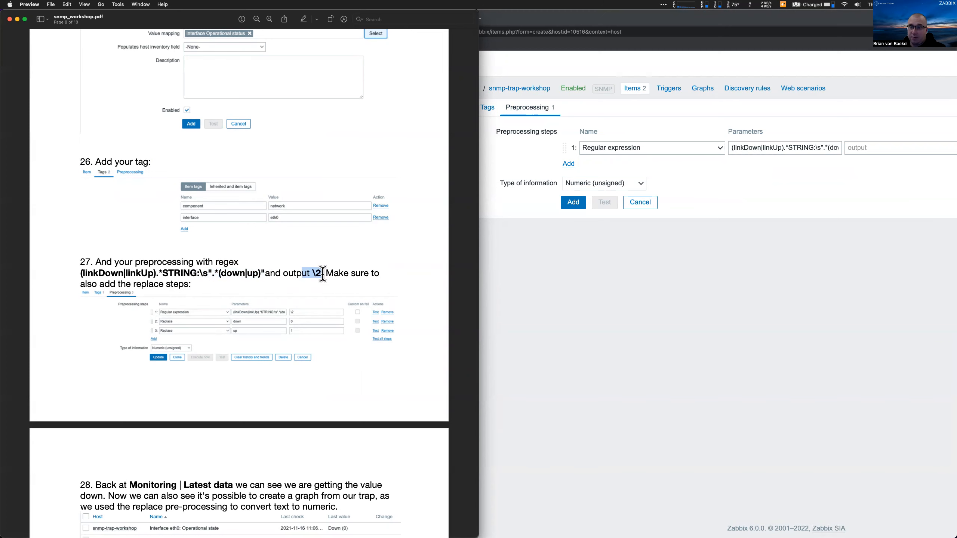
left_click(854, 147)
type("\\2")
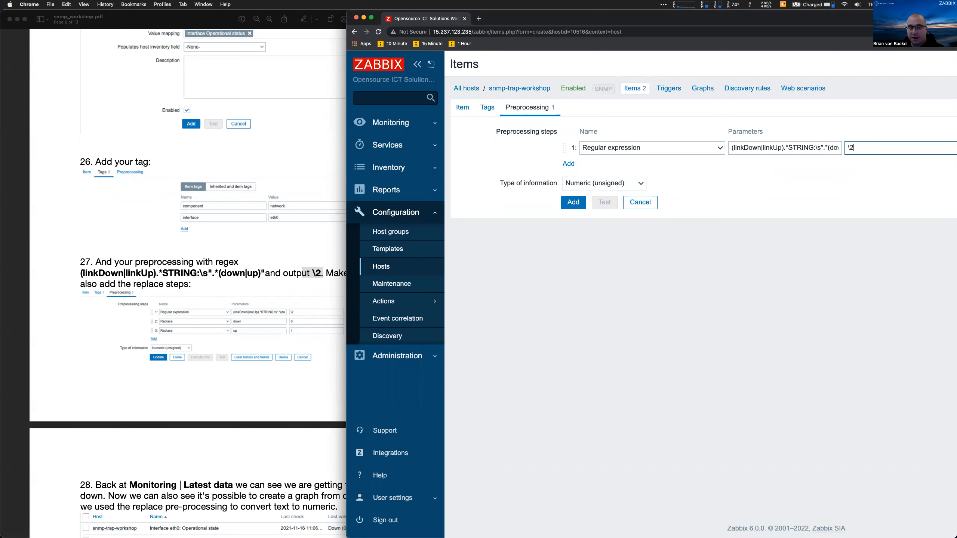
scroll(796, 173, "right", 3)
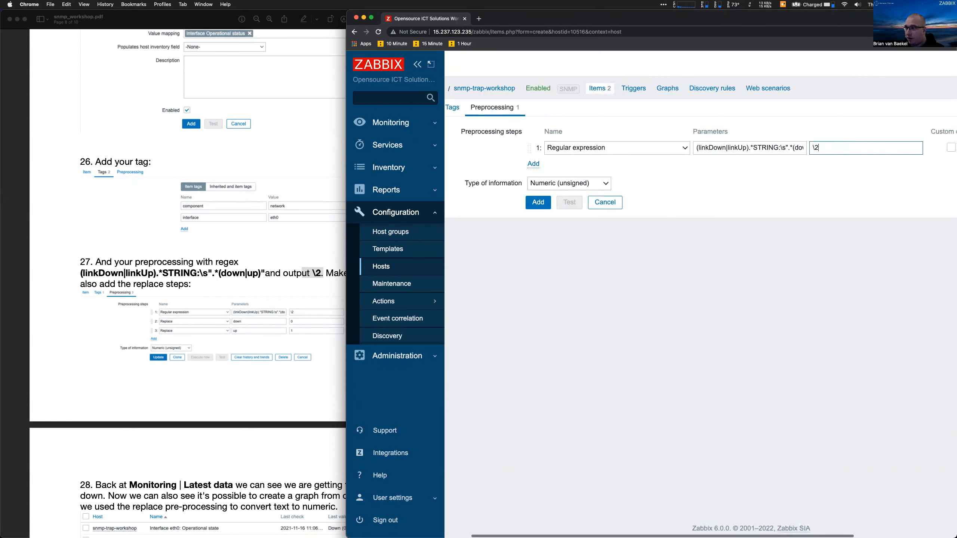
left_click(535, 164)
Add a third preprocessing step and make step 2 a Replace turning 'down' into 0
left_click(535, 184)
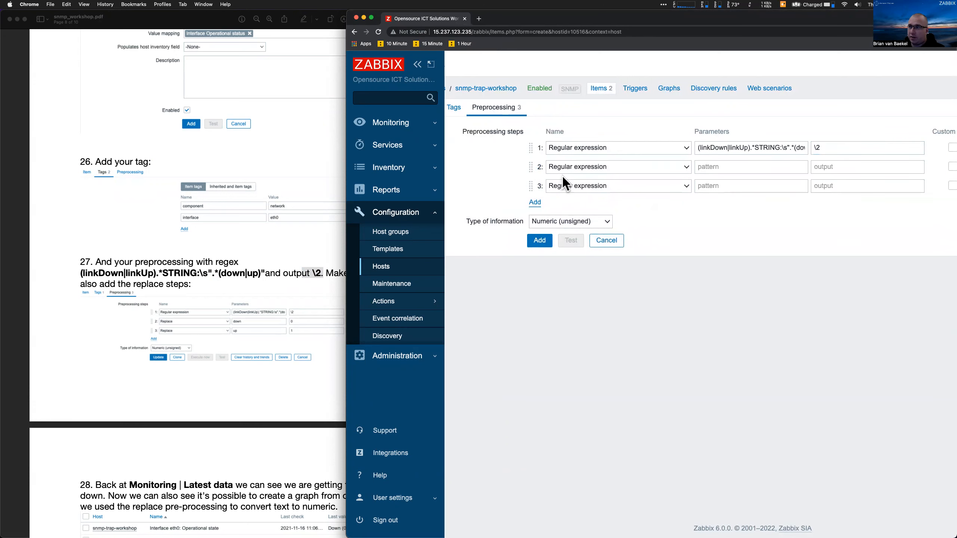
left_click(565, 168)
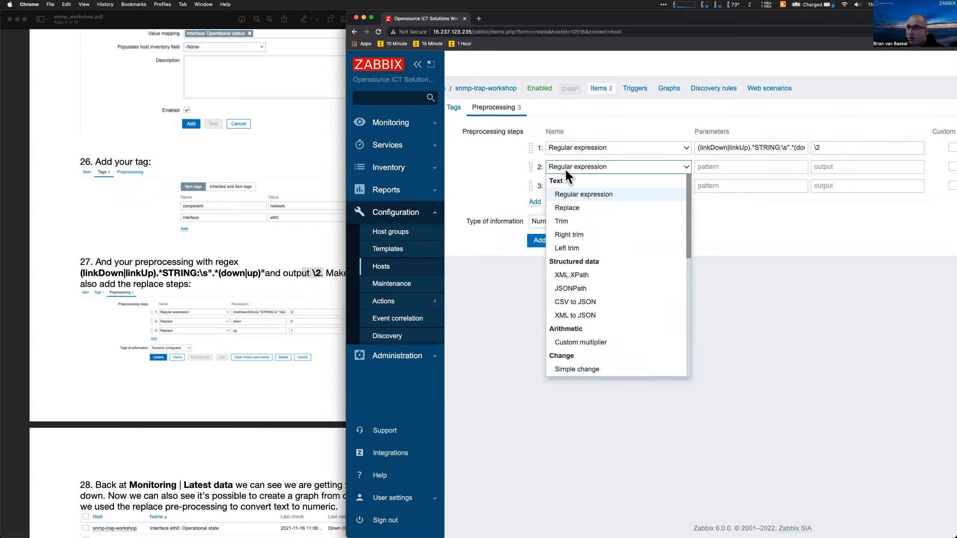
left_click(565, 207)
left_click(713, 167)
type("down")
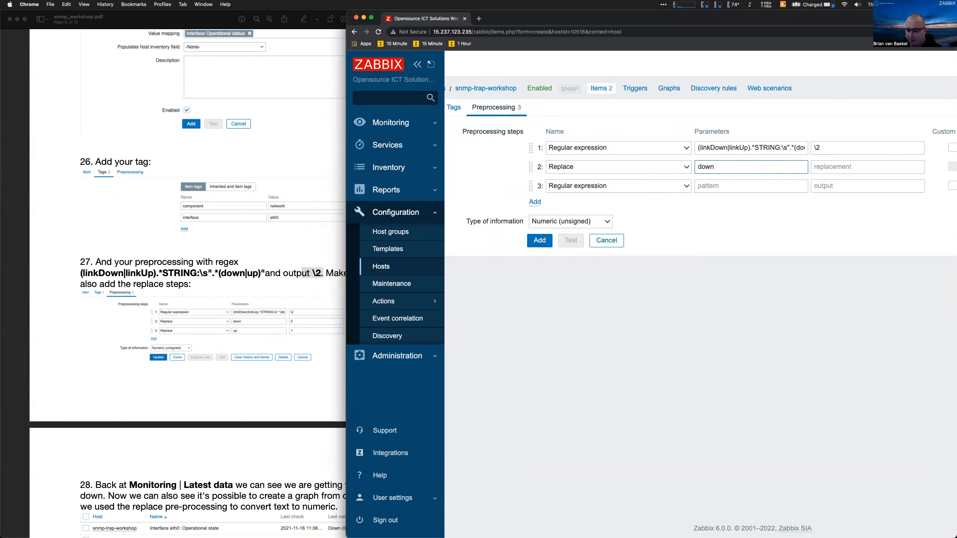
key("Tab")
type("0")
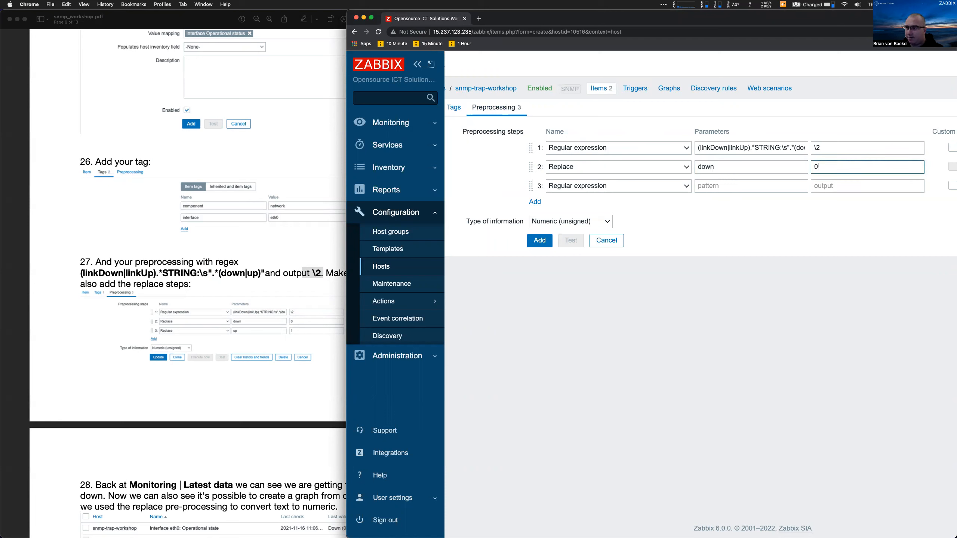
Make step 3 a Replace step that turns 'up' into 1
left_click(616, 186)
left_click(607, 227)
left_click(718, 186)
type("up")
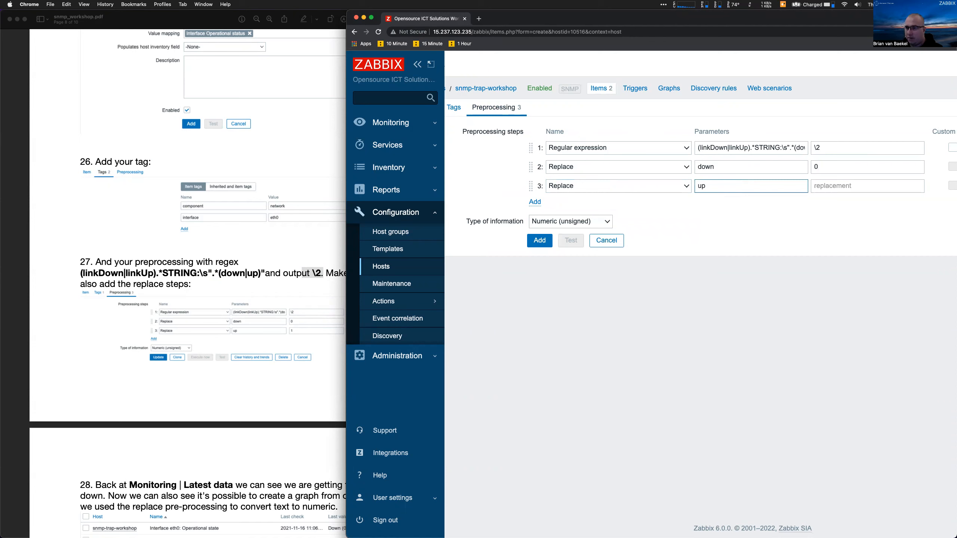
left_click(818, 187)
type("1")
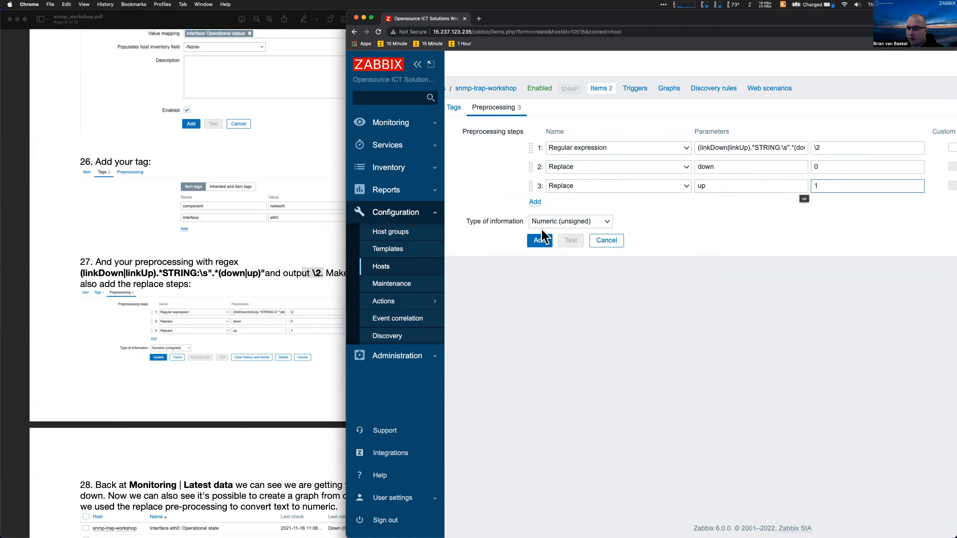
left_click_drag(522, 223, 474, 224)
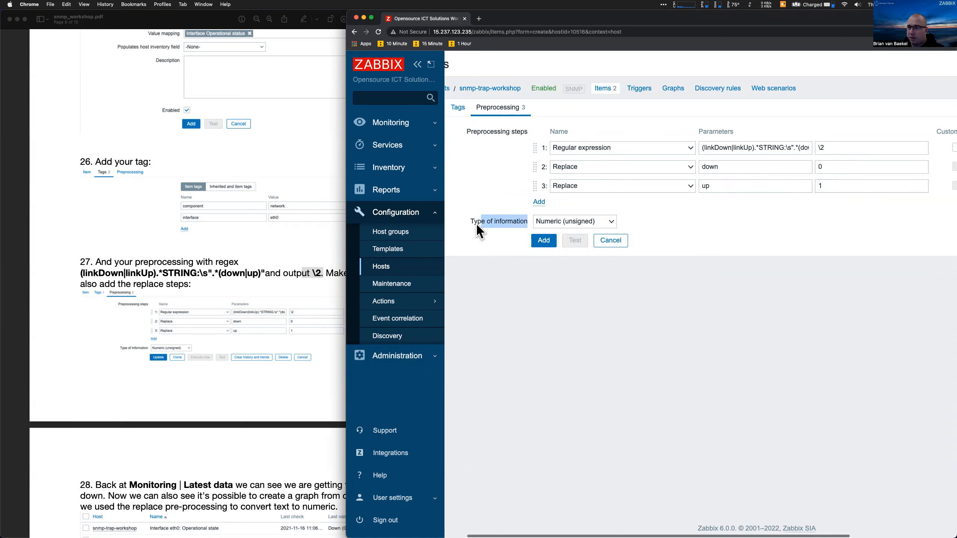
scroll(476, 223, "left", 2)
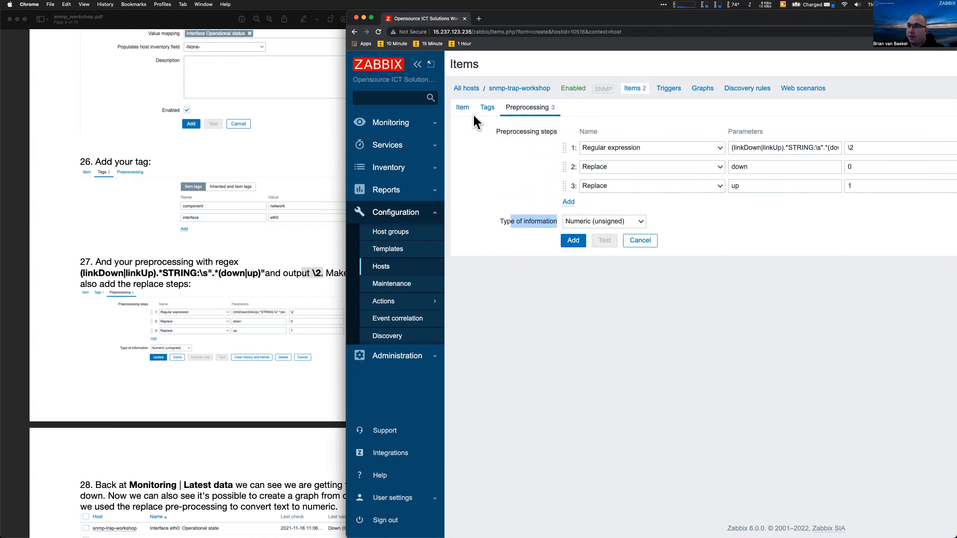
Set the item's value mapping to Interface Operational state, then start on the first tag's name
left_click(464, 107)
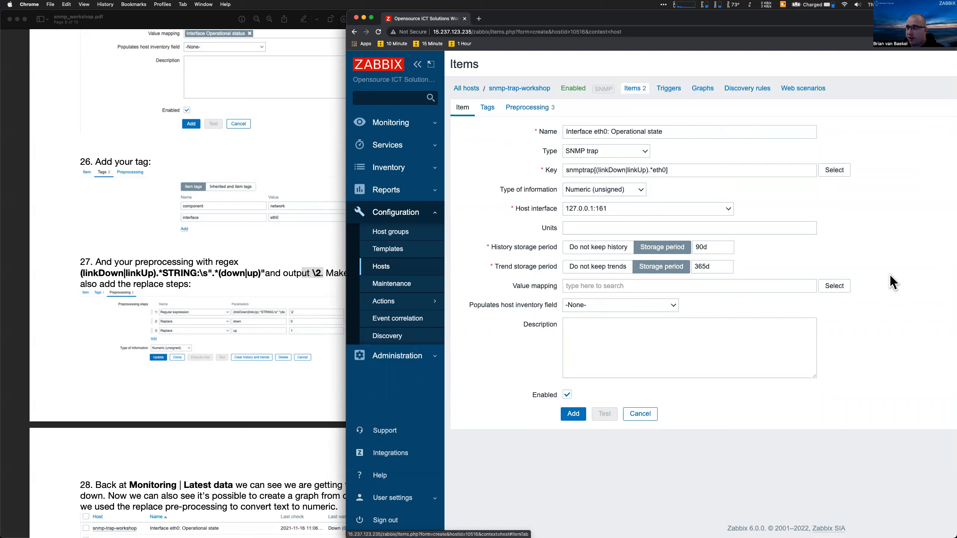
left_click(846, 287)
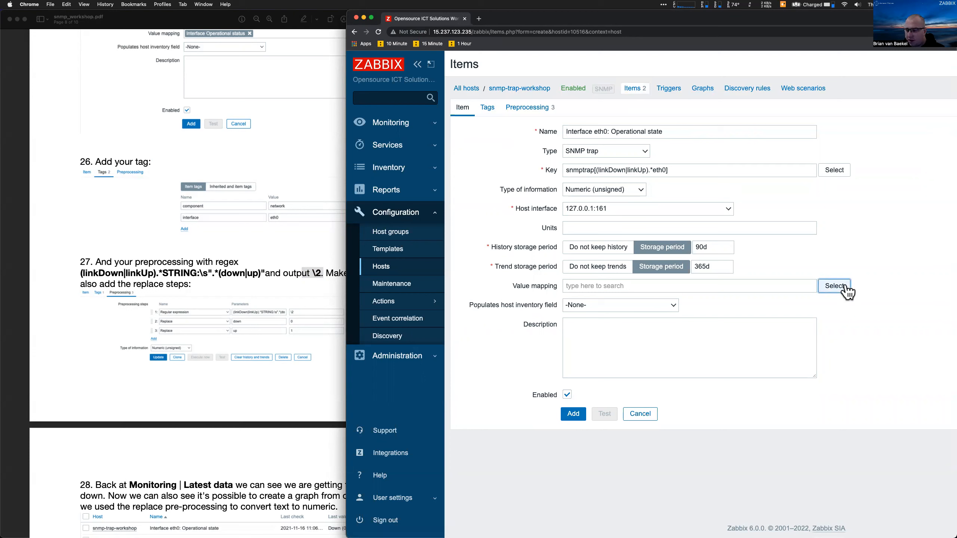
left_click(845, 287)
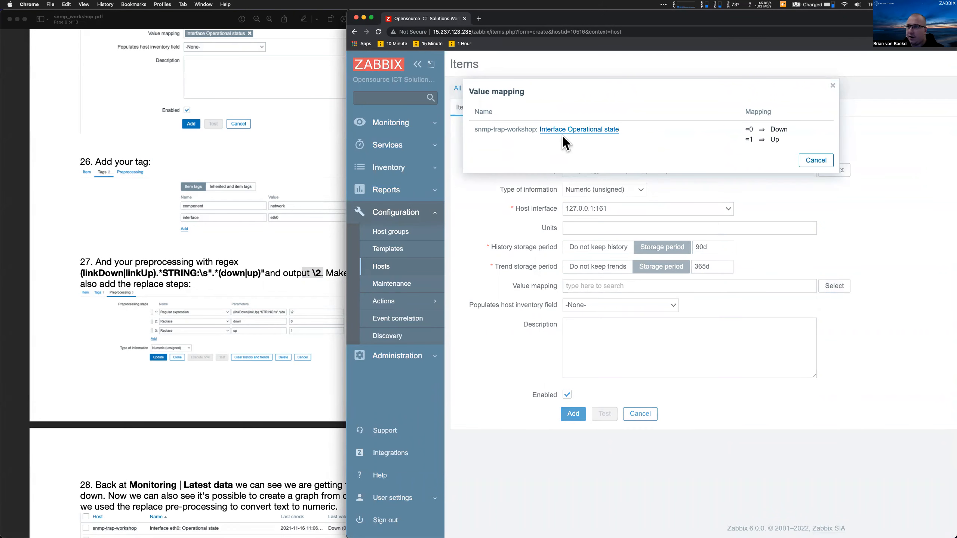
left_click(616, 130)
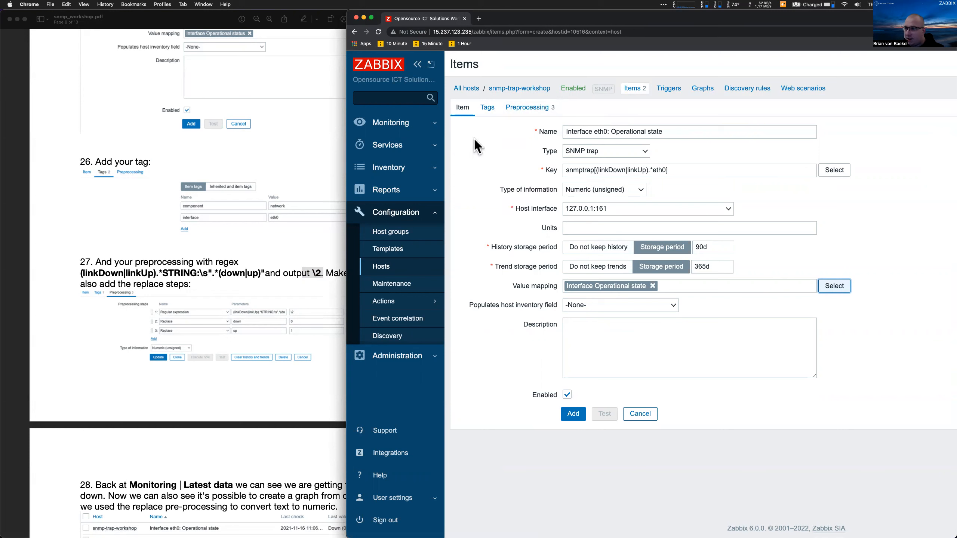
left_click(487, 108)
left_click(598, 158)
Add tags component: network and interface: eth0, then save the Interface eth0: Operational state item
type("com")
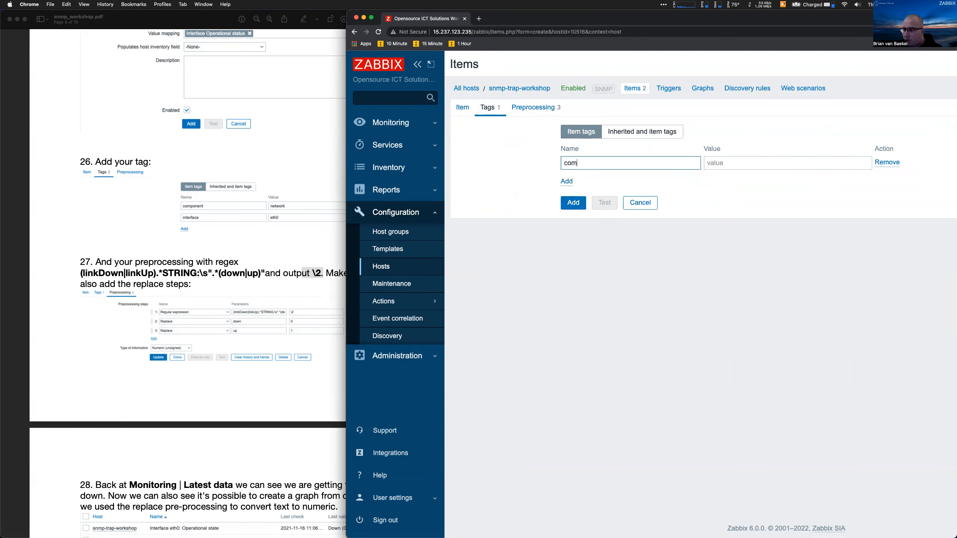
type("ponent")
key("Tab")
type("network")
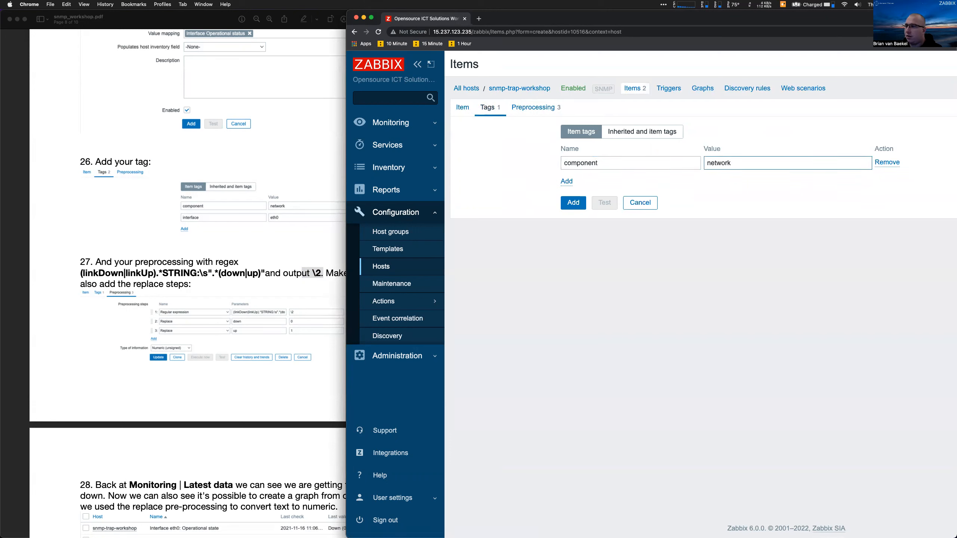
key("Tab")
key("Tab")
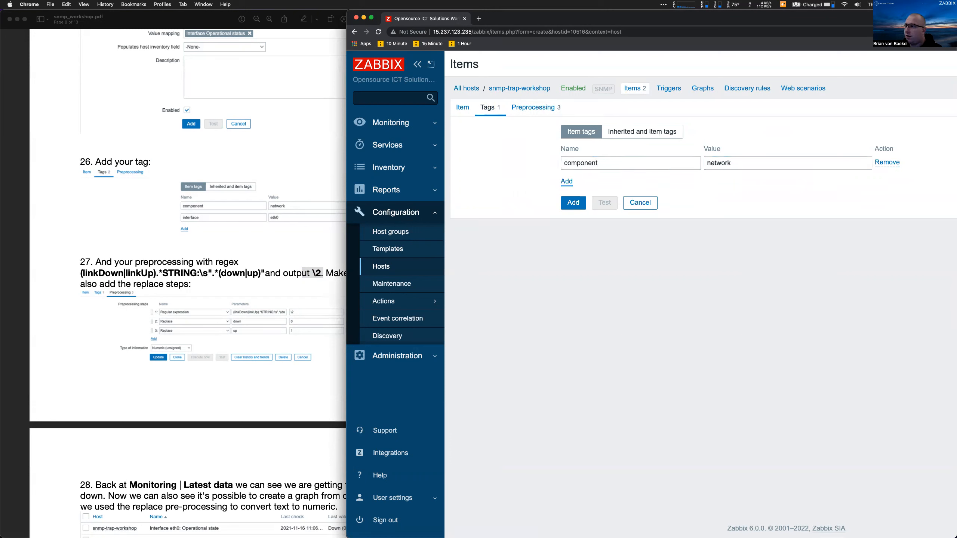
key("Return")
key("shift+Tab")
key("shift+Tab")
key("shift+Tab")
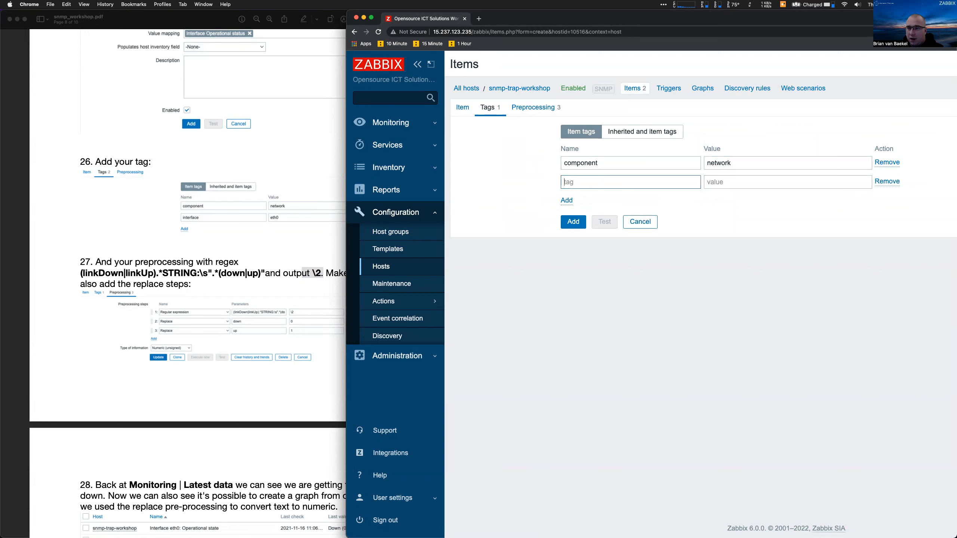
type("interface")
key("Tab")
type("eth0")
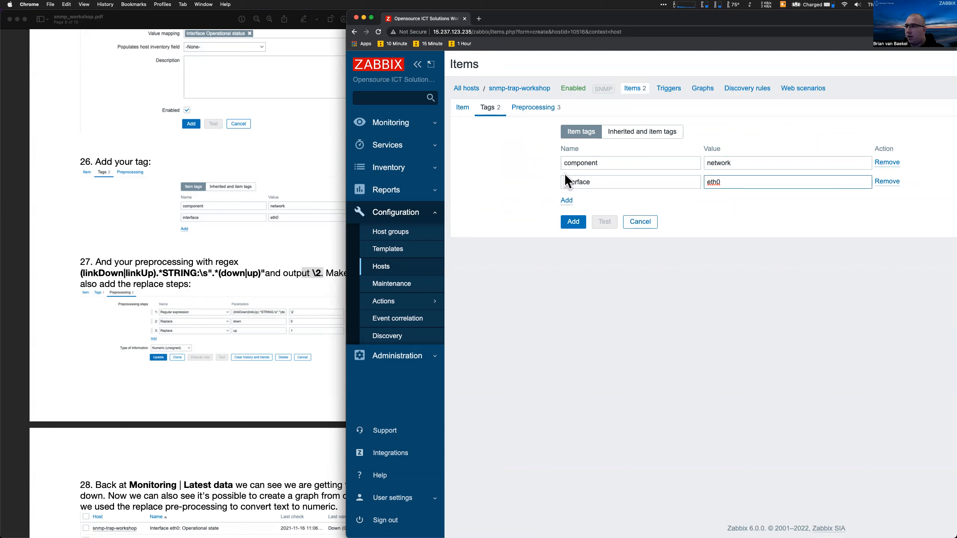
left_click(573, 227)
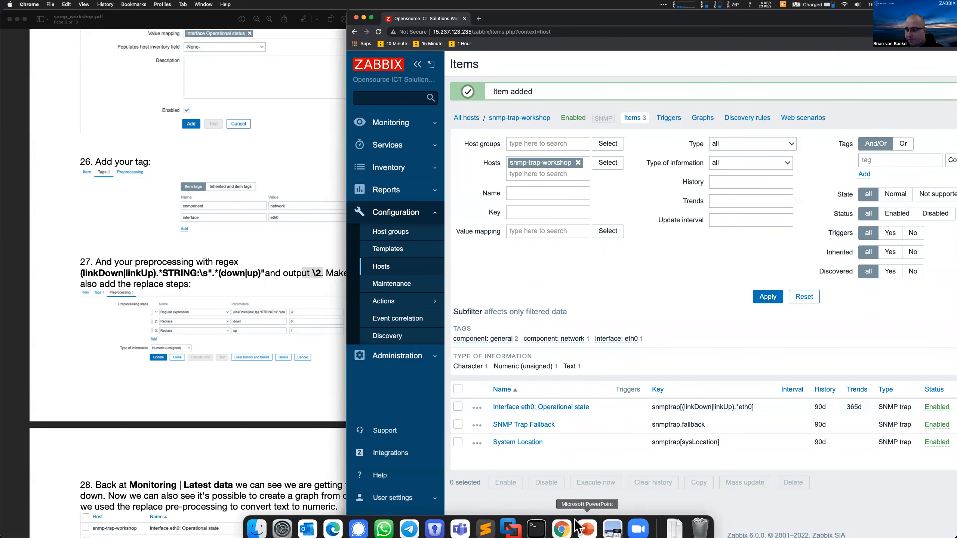
Rerun zabbix_server -R config_cache_reload in the terminal
left_click(536, 521)
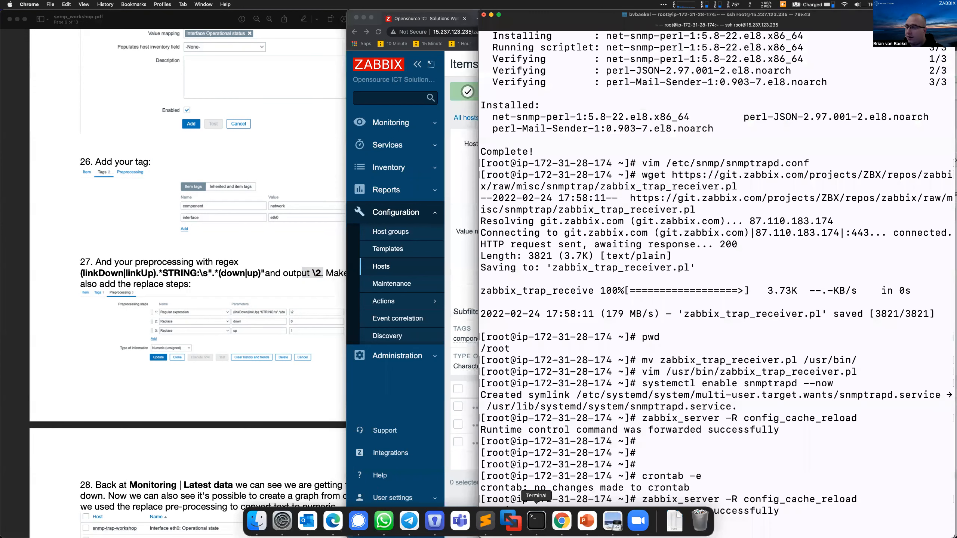
key("Up")
key("Return")
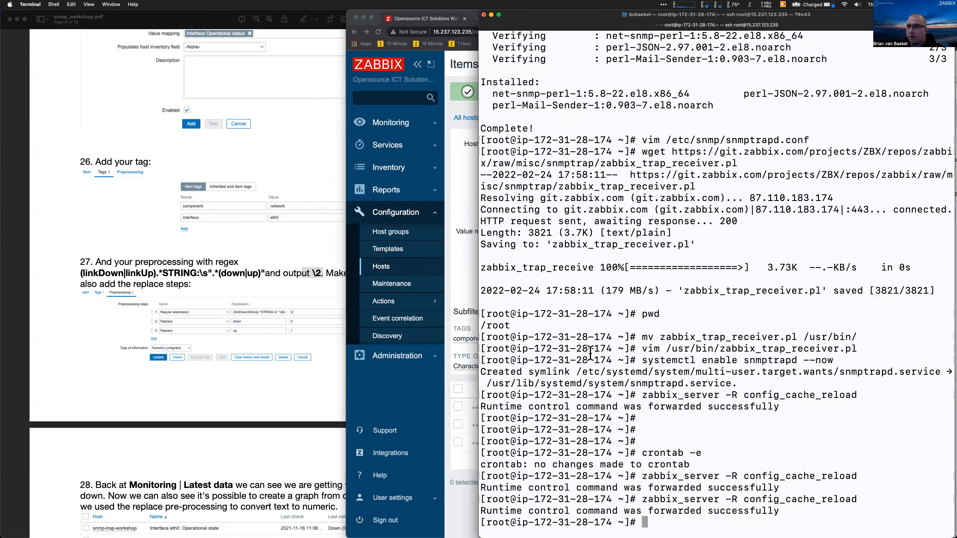
Show Monitoring > Latest data filtered to the snmp-trap-workshop host
left_click(420, 130)
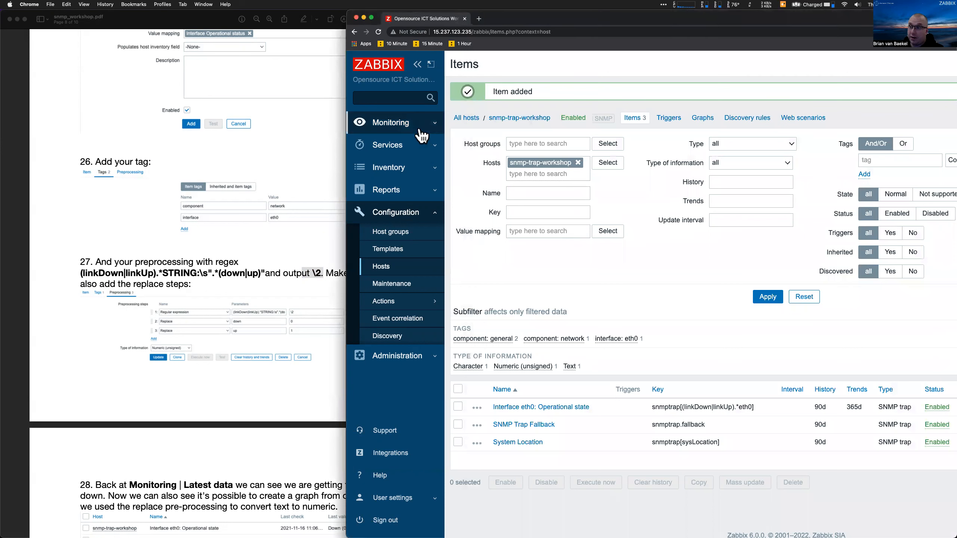
left_click(421, 124)
left_click(418, 194)
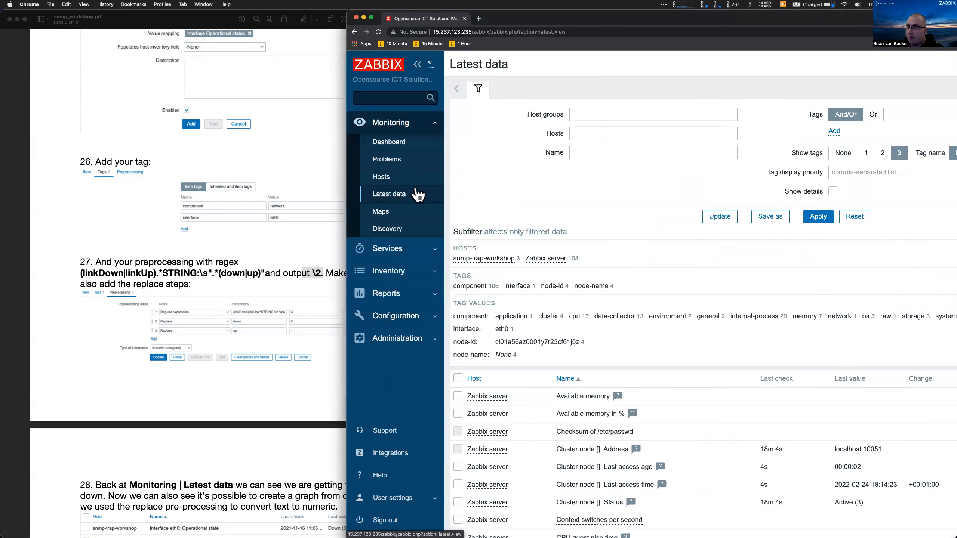
left_click(554, 133)
type("snmp")
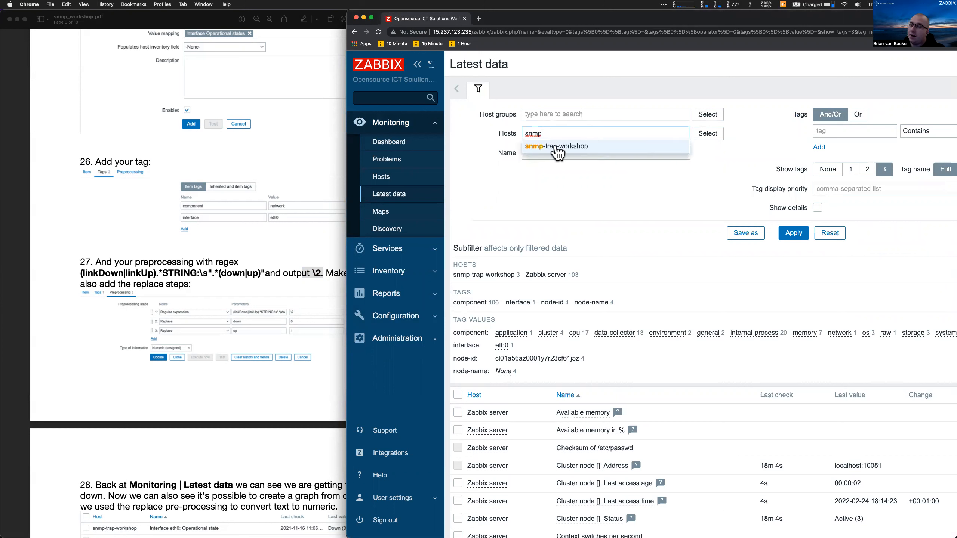
left_click(558, 147)
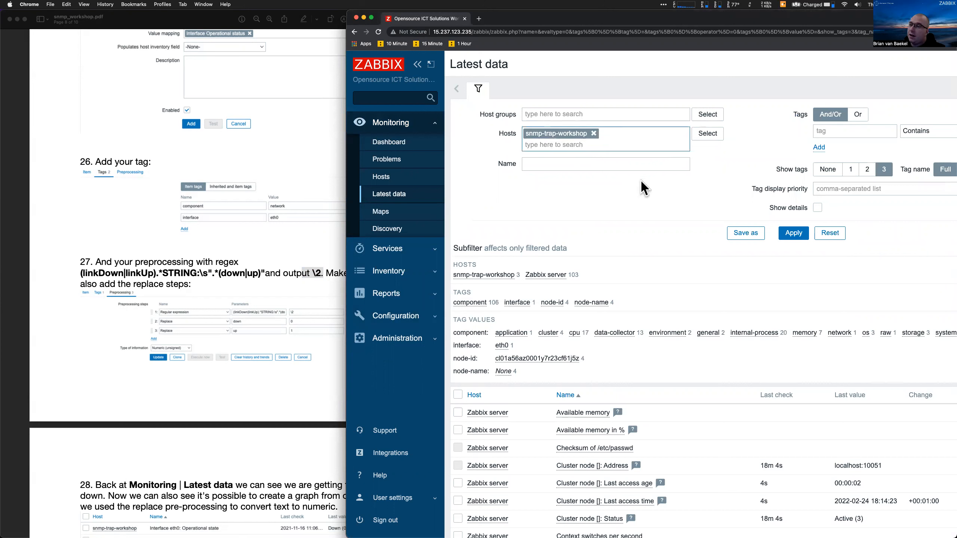
left_click(792, 234)
mouse_move(765, 428)
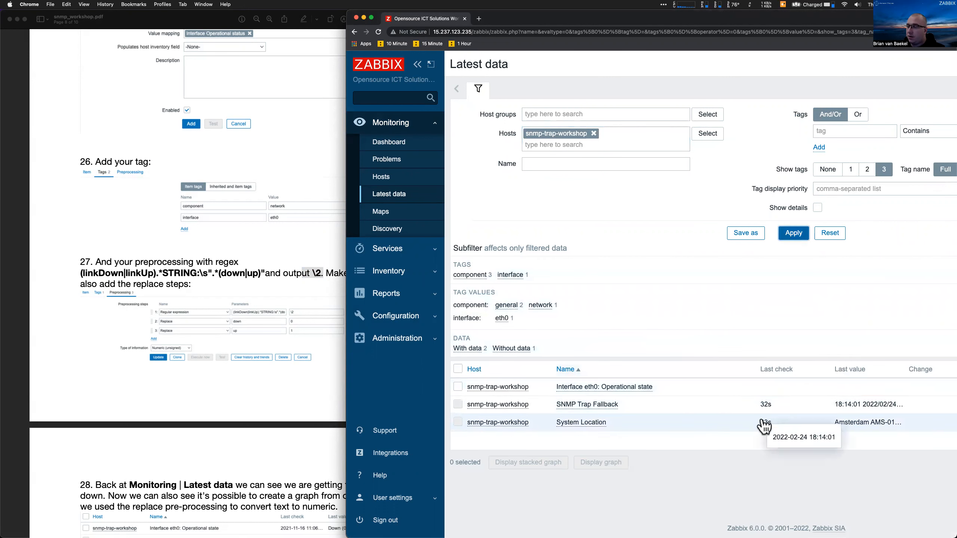
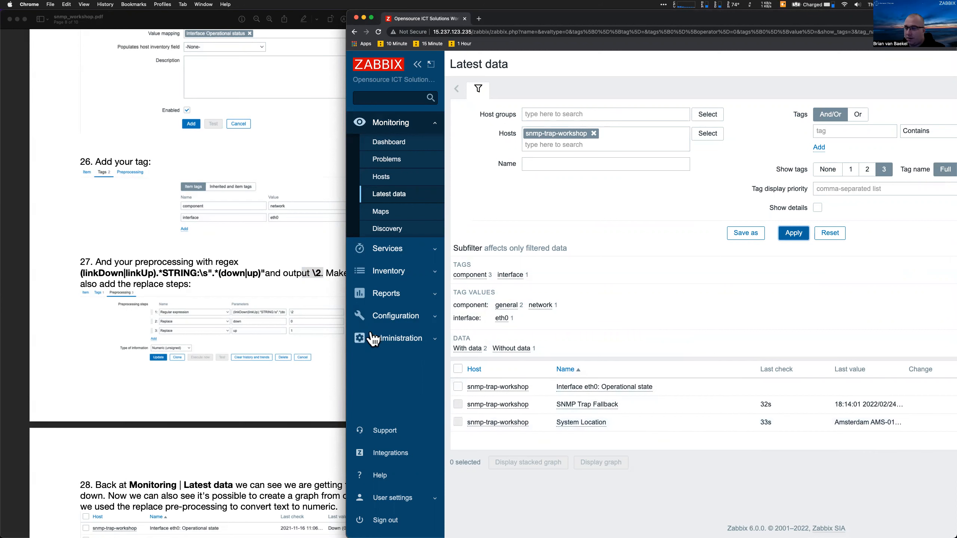
Refresh snmp-trap-workshop's latest data and pin the eth0 Operational state value, now Down (0)
left_click_drag(346, 358, 68, 344)
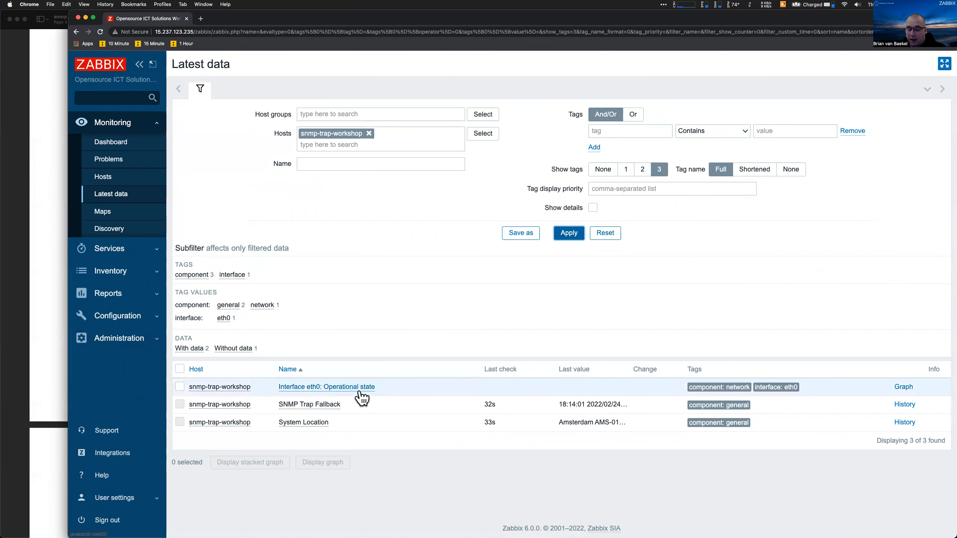
left_click(568, 233)
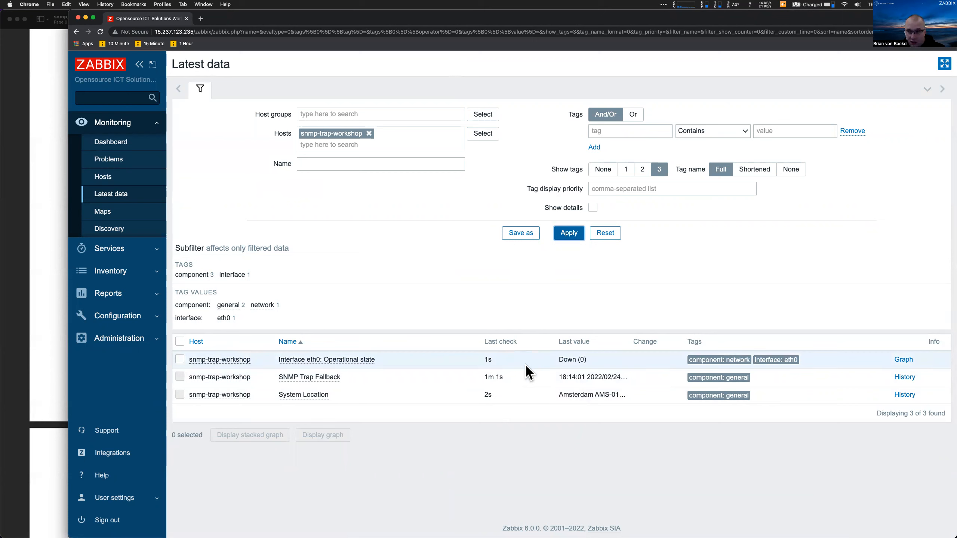
left_click(574, 365)
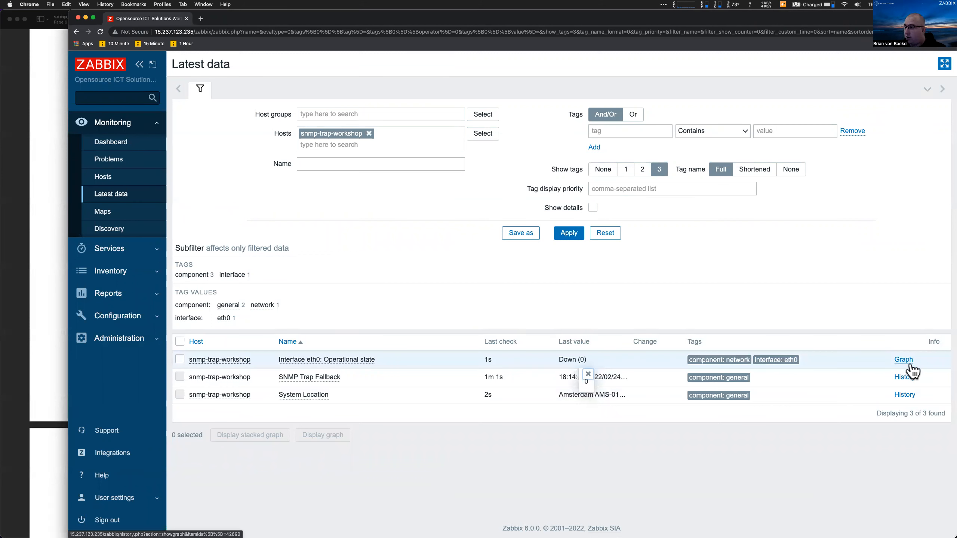
Review the SNMP Trap Fallback history and the eth0 operational state graph showing 0
left_click(905, 377)
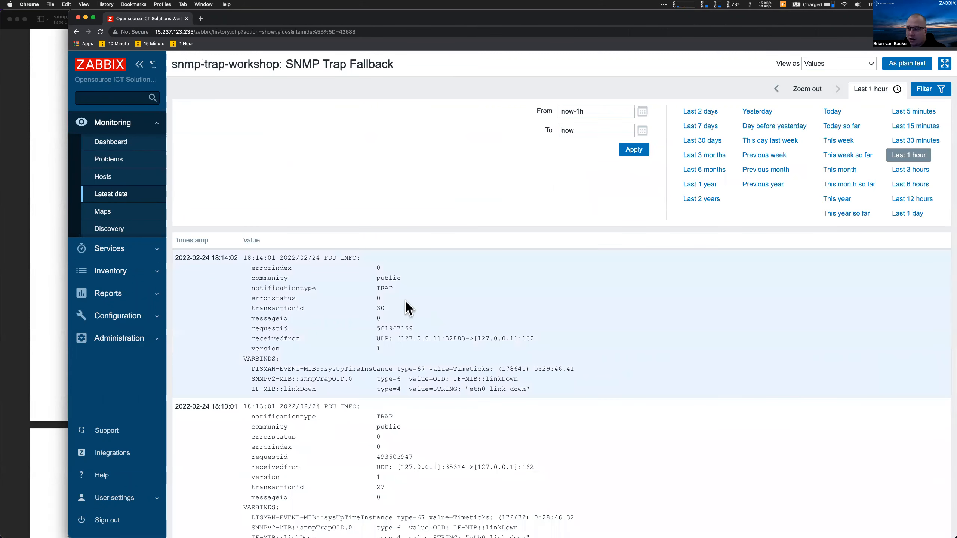
triple_click(408, 308)
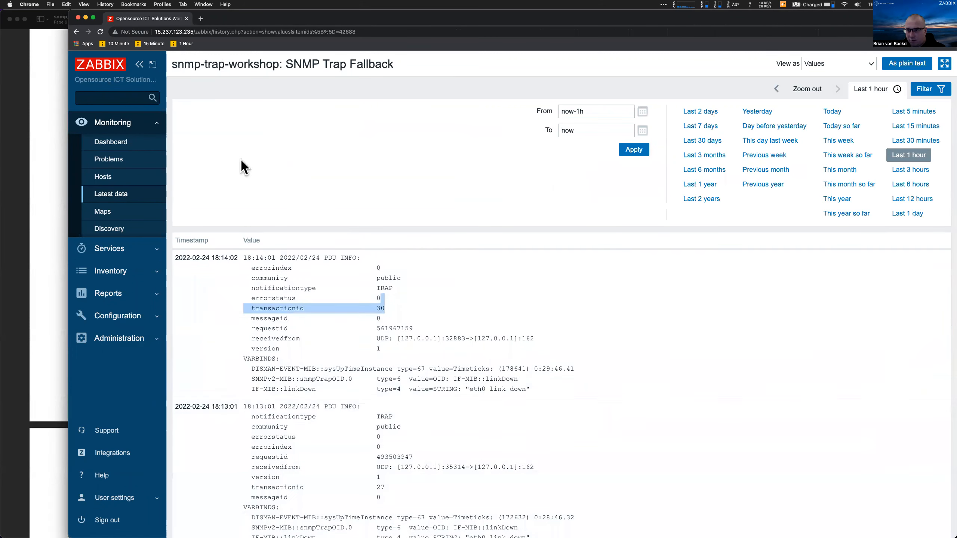
left_click(76, 31)
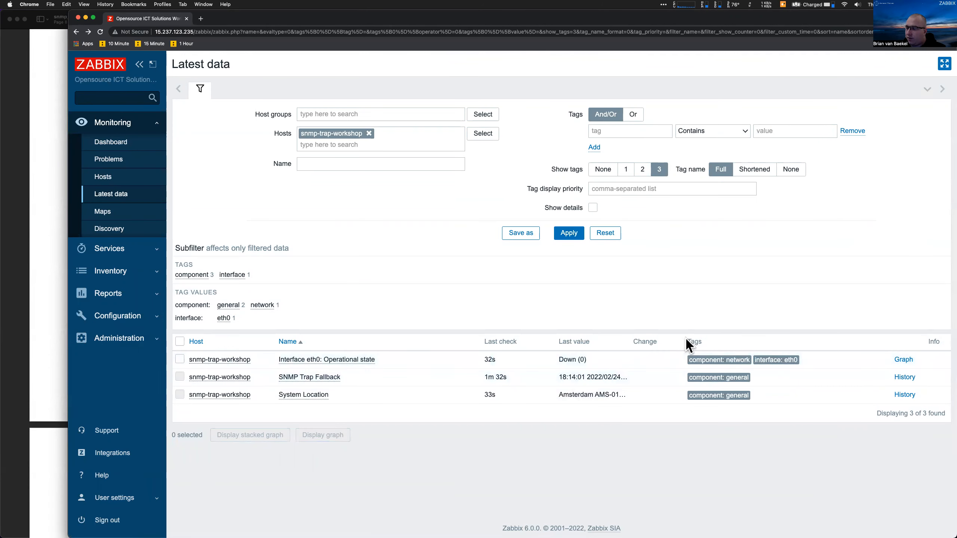
left_click(904, 360)
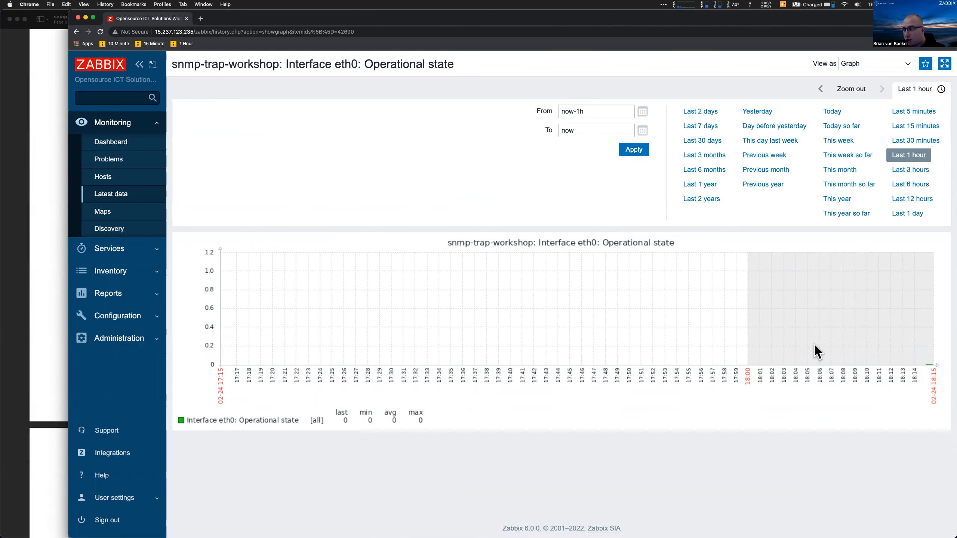
Bring up the Configuration > Hosts list beside the workshop PDF
left_click(130, 318)
left_click(102, 267)
left_click_drag(68, 266, 443, 310)
From snmp-trap-workshop's empty triggers list, start a new trigger
scroll(243, 405, "down", 5)
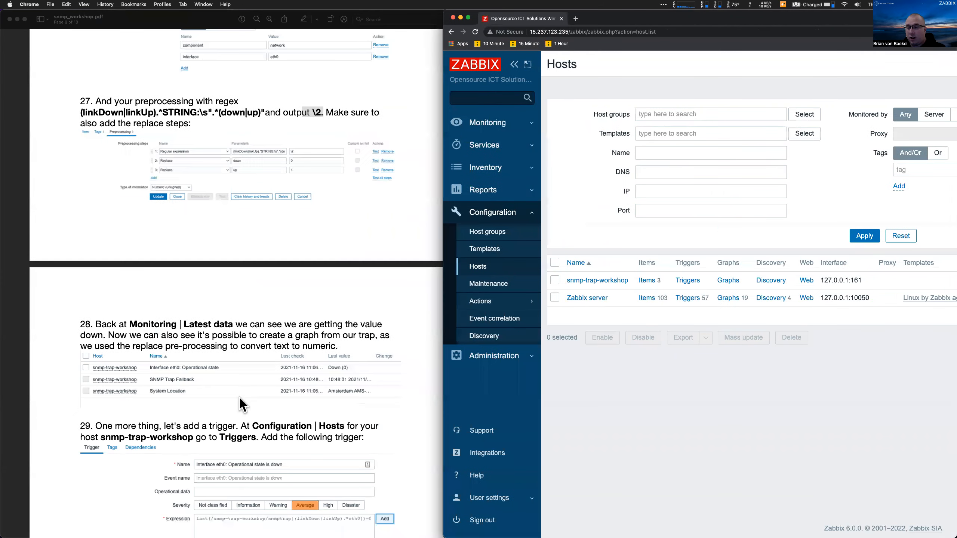
scroll(239, 398, "down", 6)
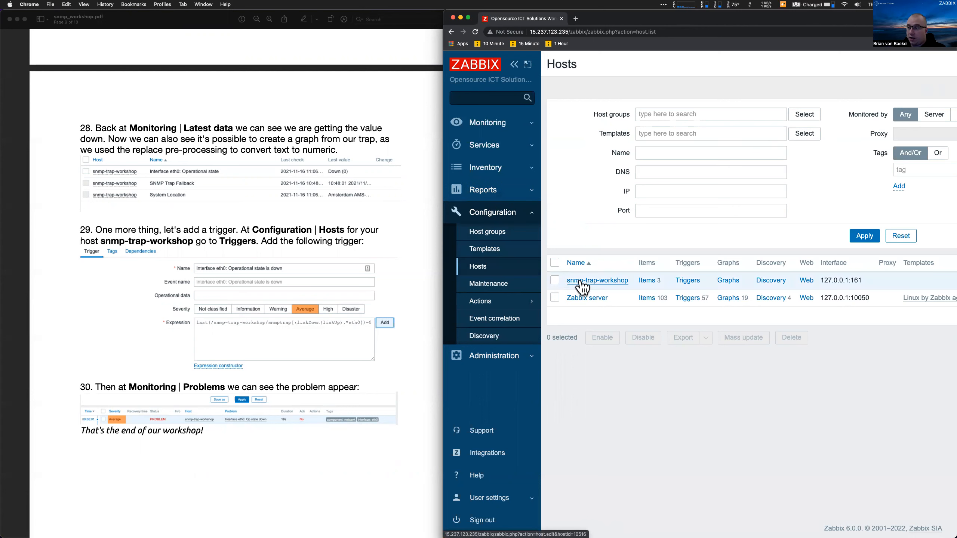
left_click(682, 284)
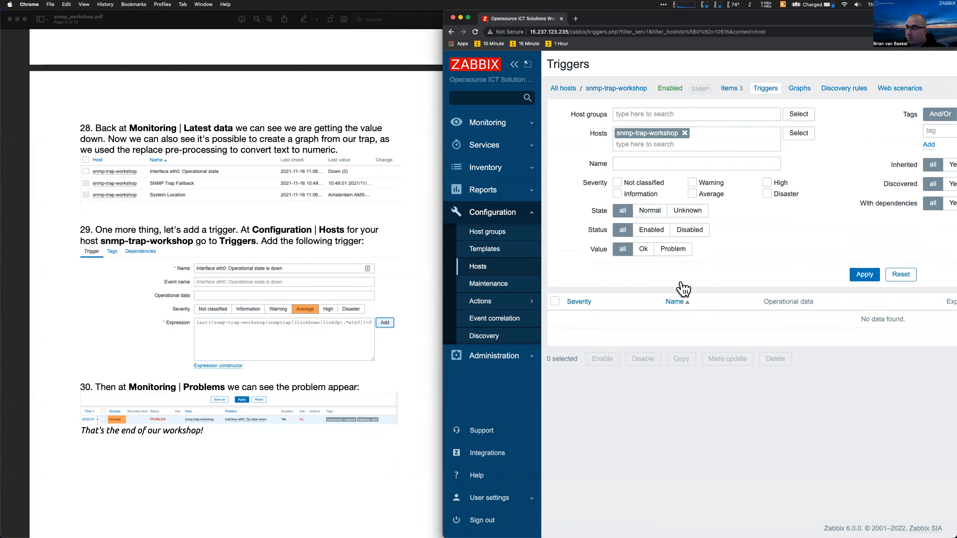
scroll(683, 288, "right", 5)
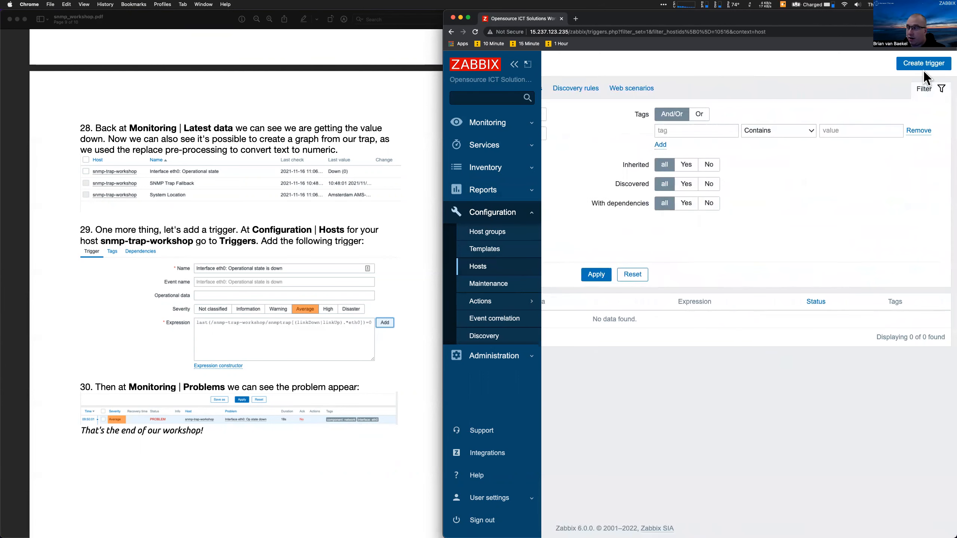
left_click(923, 69)
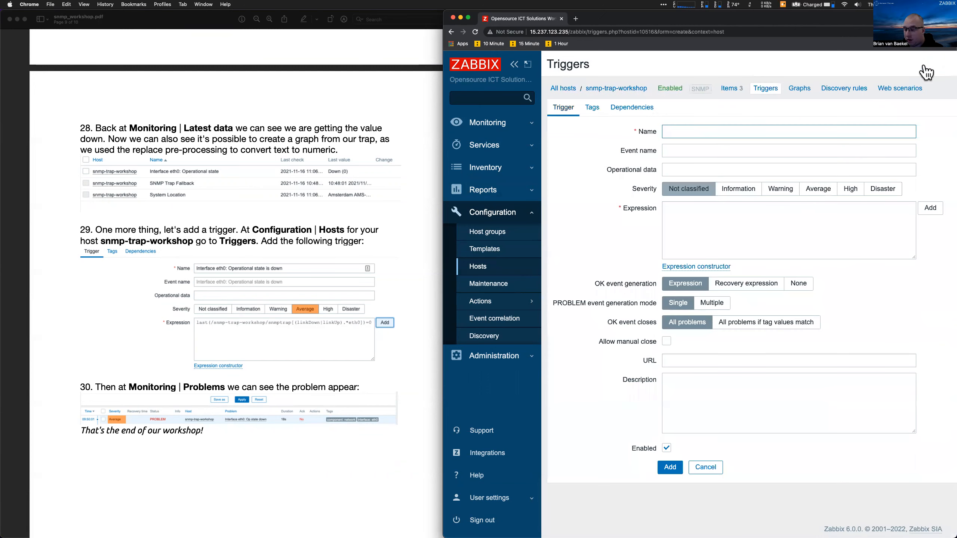
Name the trigger 'Interface eth0: Operation state down' and set severity to Average
type("Interface eth0: Operation state dowqn")
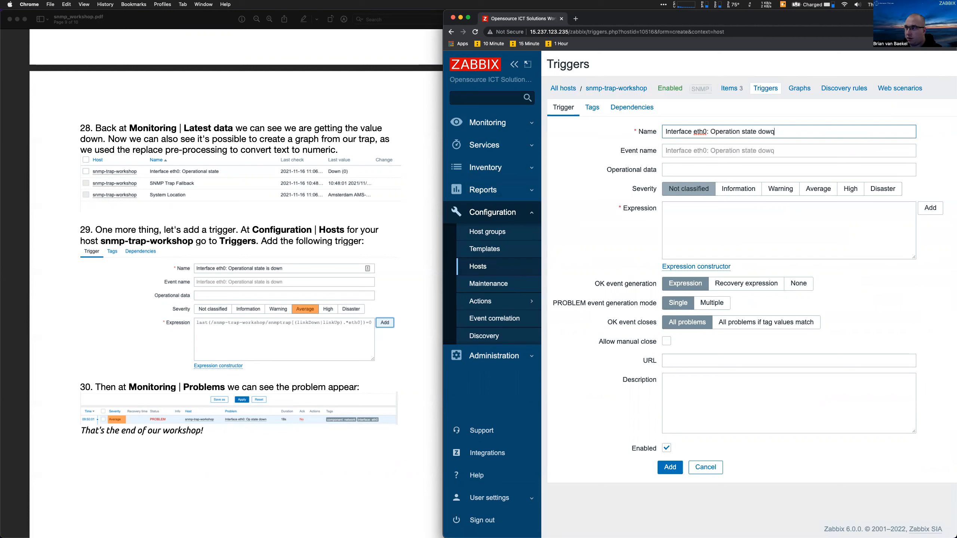
key("BackSpace")
key("BackSpace")
type("n")
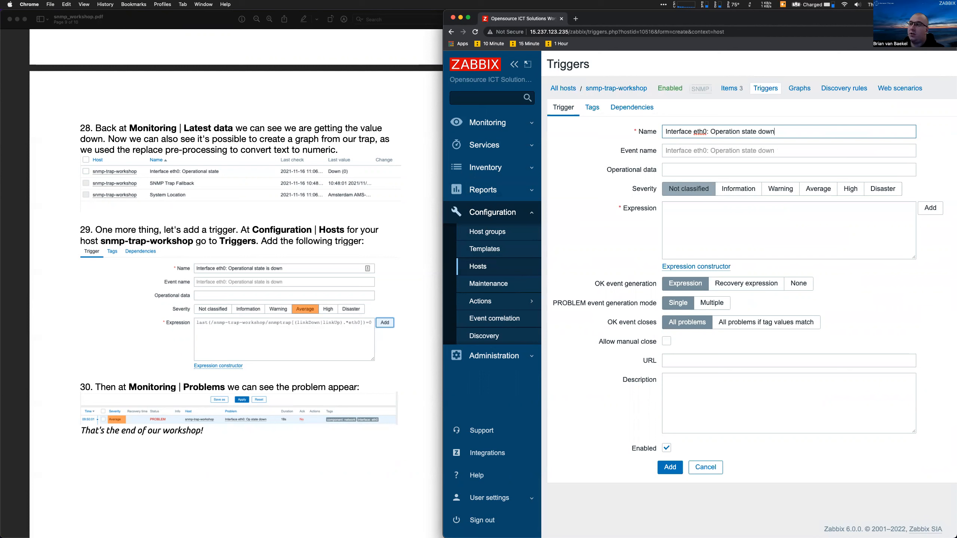
left_click(816, 190)
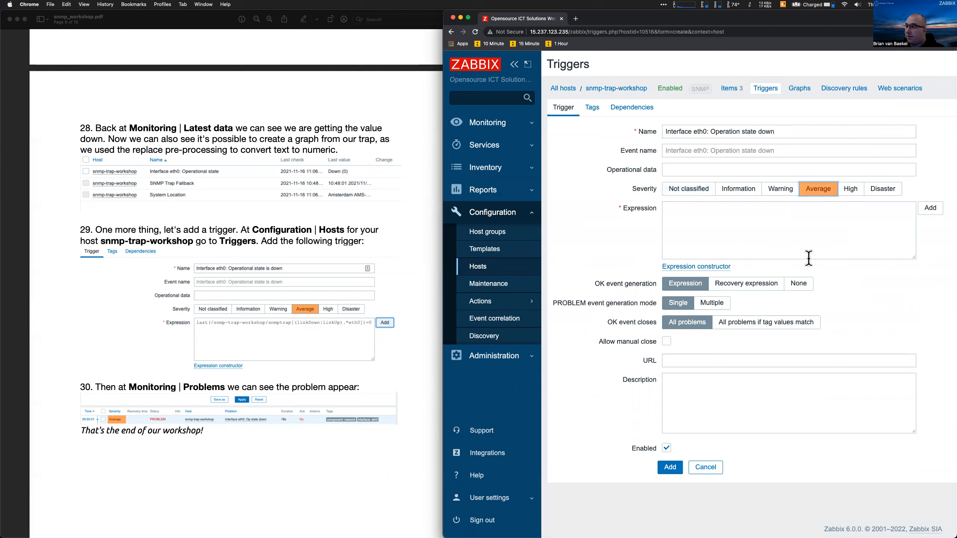
Build the expression checking the Interface eth0: Operational state item equals 0, and add the trigger
left_click(805, 241)
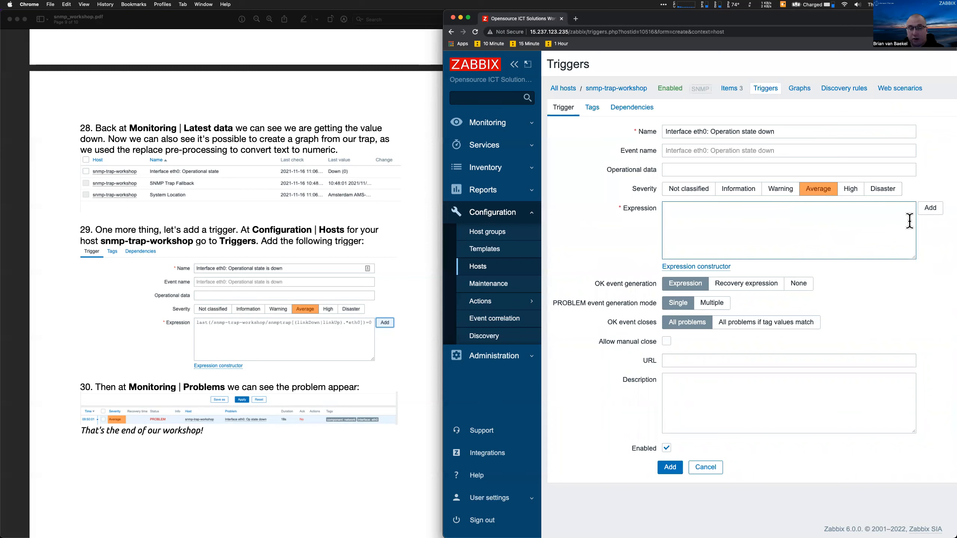
left_click(931, 211)
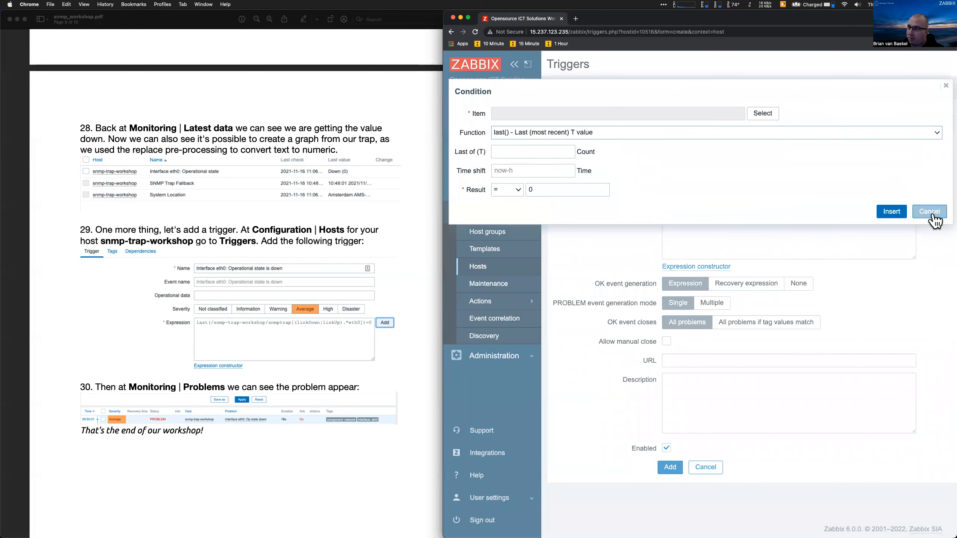
left_click(756, 118)
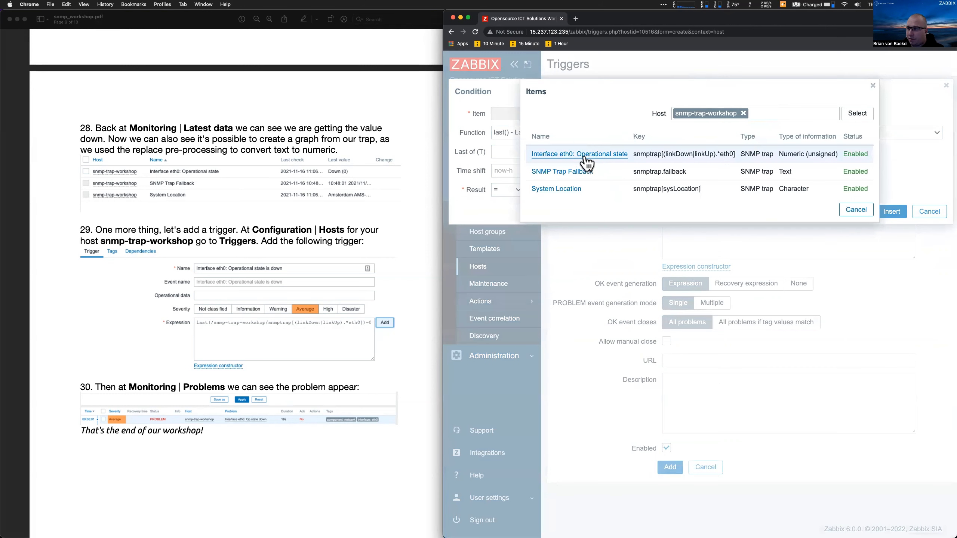
left_click(582, 155)
left_click(557, 194)
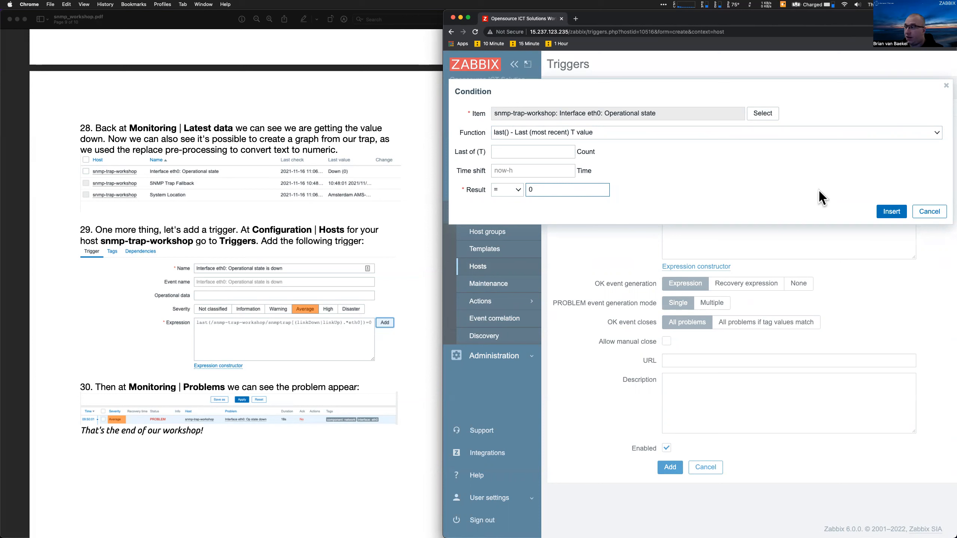
left_click(882, 216)
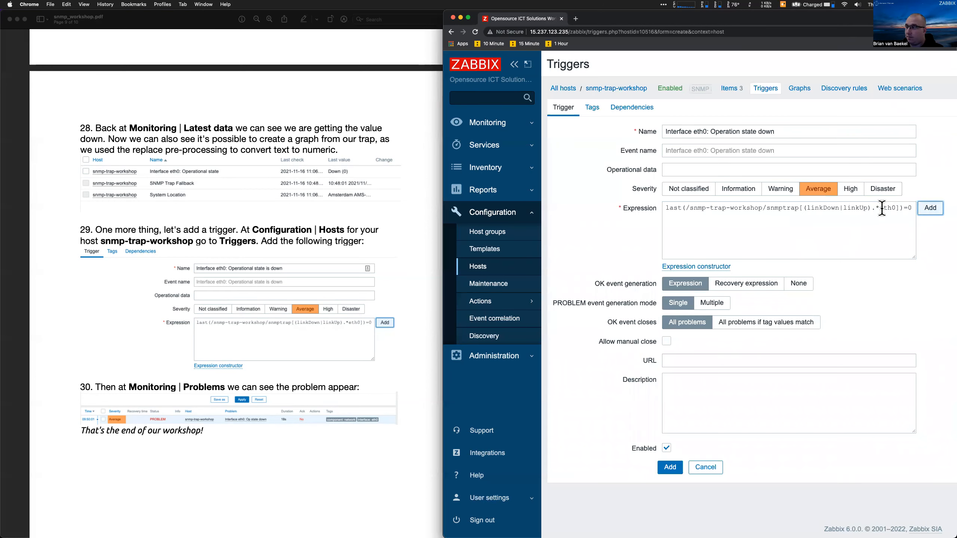
left_click(666, 469)
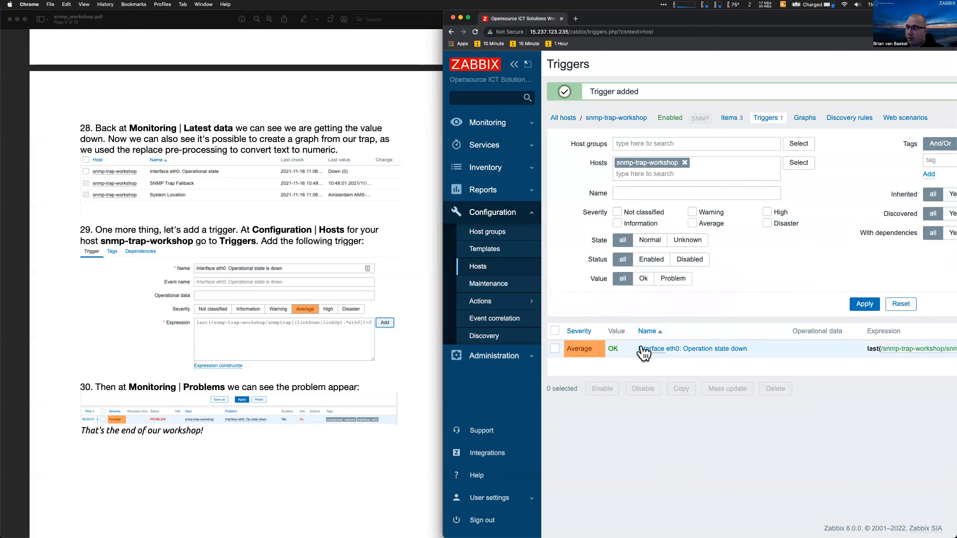
Rerun zabbix_server -R config_cache_reload in the terminal
left_click(536, 521)
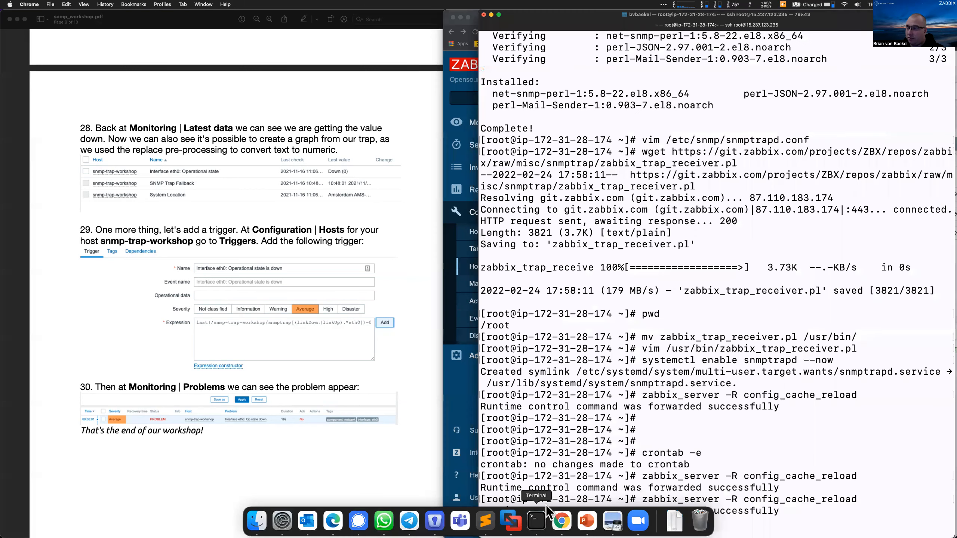
key("Up")
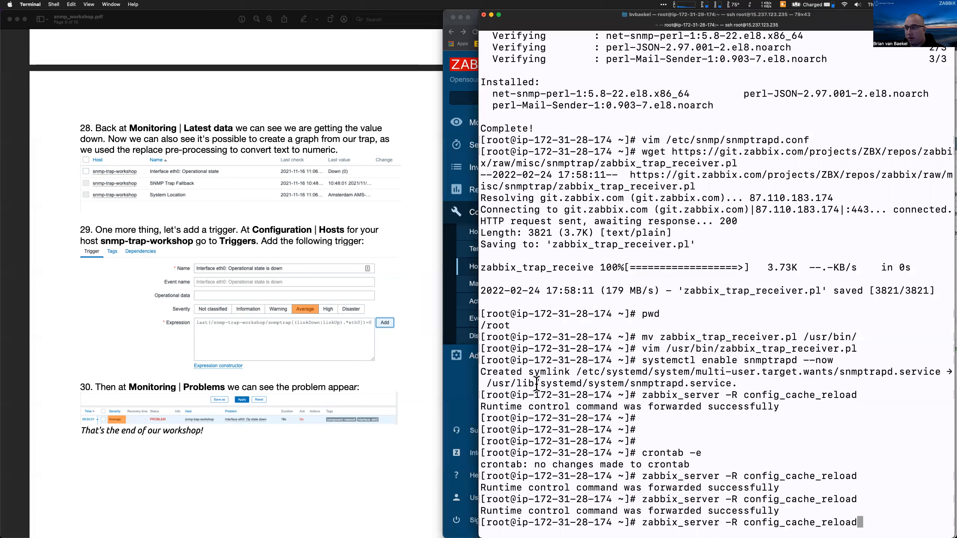
key("Return")
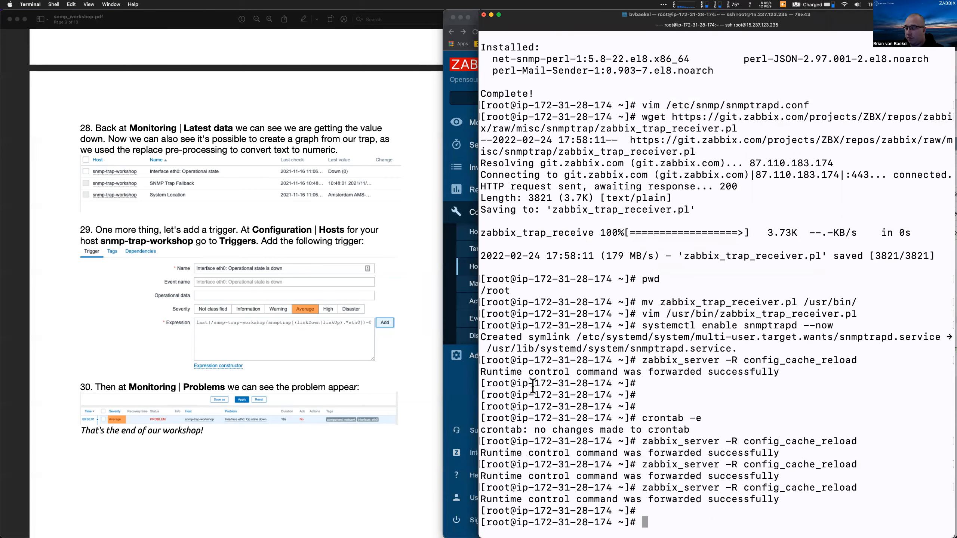
Bring the Zabbix triggers list back, widened over the PDF
left_click(471, 392)
left_click_drag(441, 380, 175, 371)
left_click(240, 128)
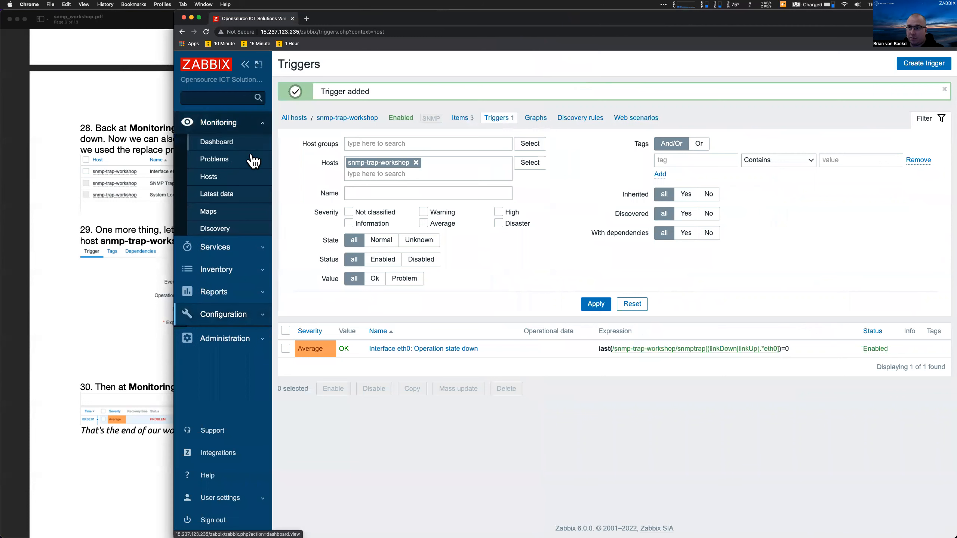
Filter Latest data to snmp-trap-workshop to confirm eth0 reads Down, then open Monitoring > Problems
left_click(229, 193)
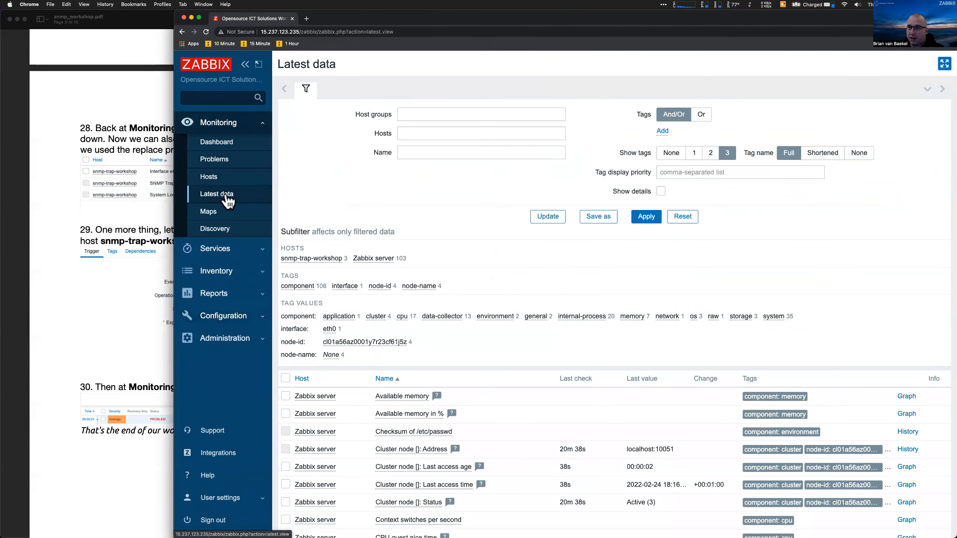
left_click(391, 136)
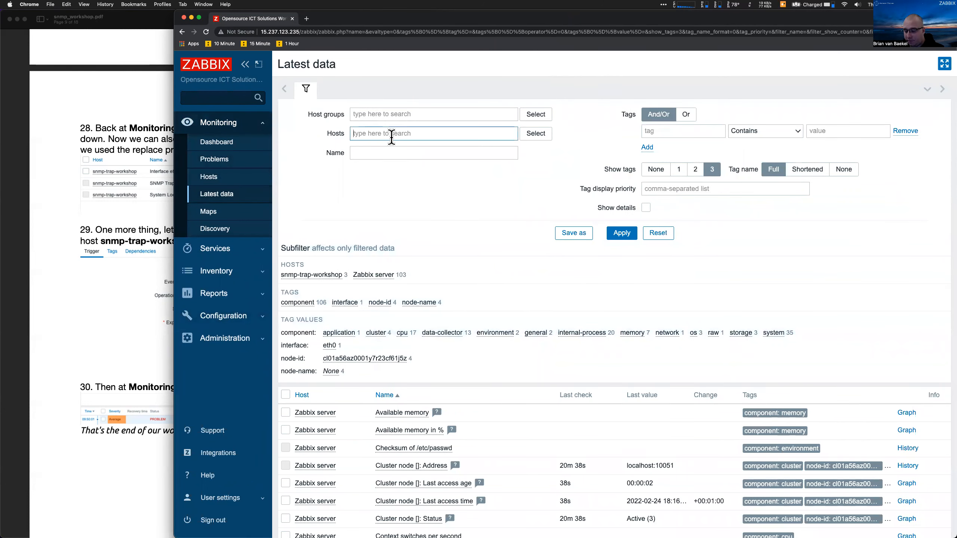
type("snmp")
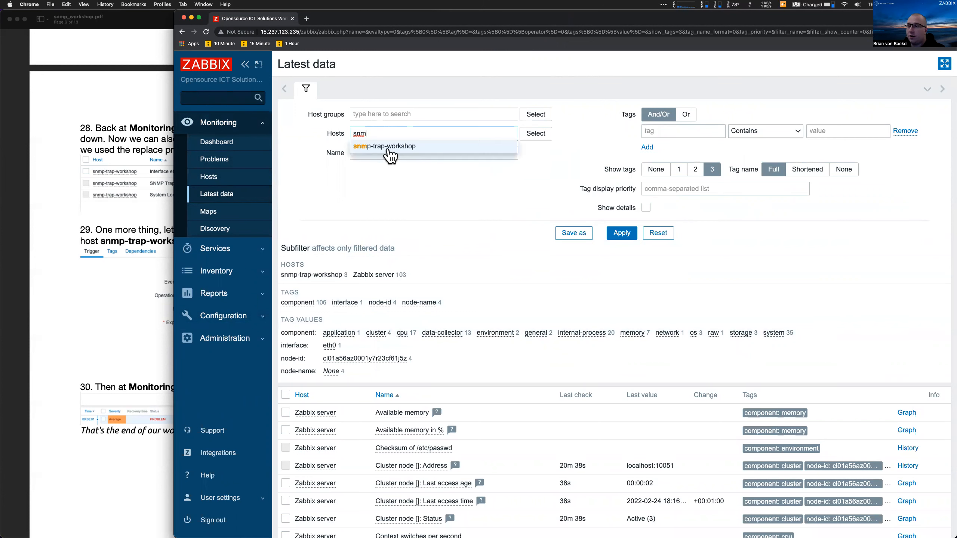
left_click(389, 154)
left_click(616, 243)
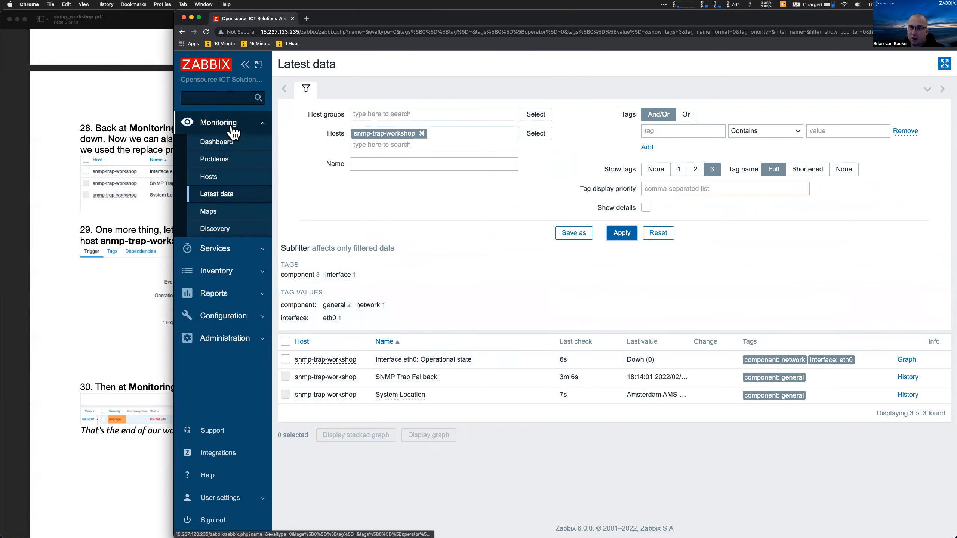
left_click(239, 162)
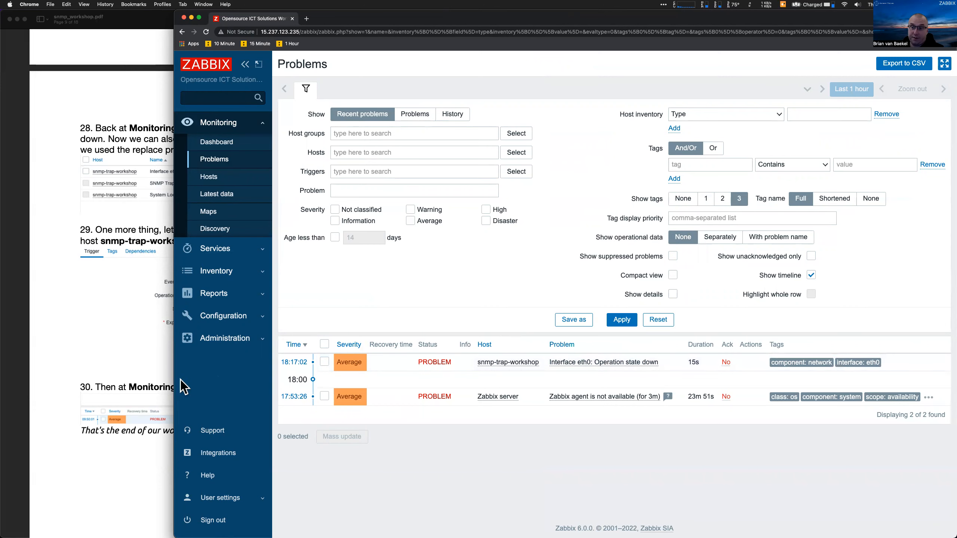
Review the two snmptrap commands on page 10 of the workshop PDF
left_click_drag(174, 377, 474, 393)
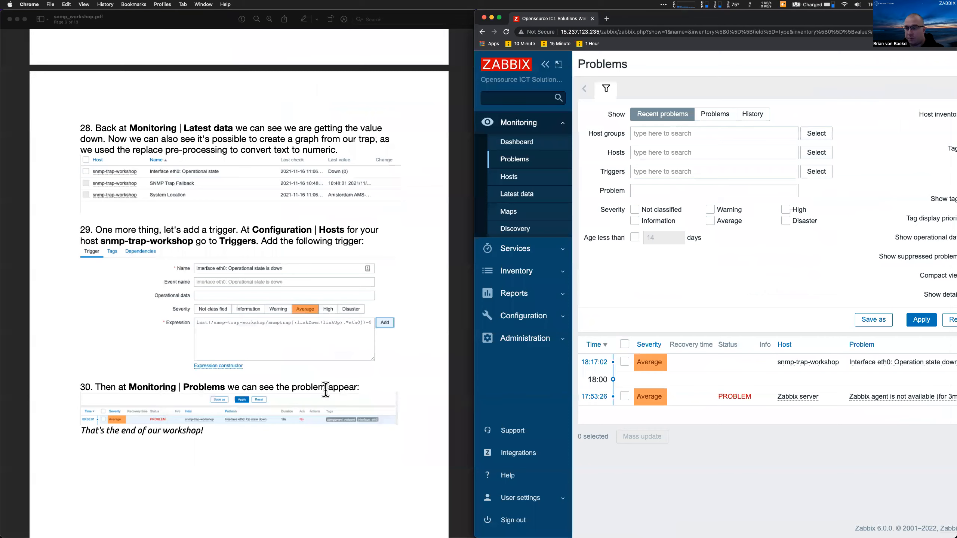
left_click(326, 390)
scroll(326, 390, "down", 10)
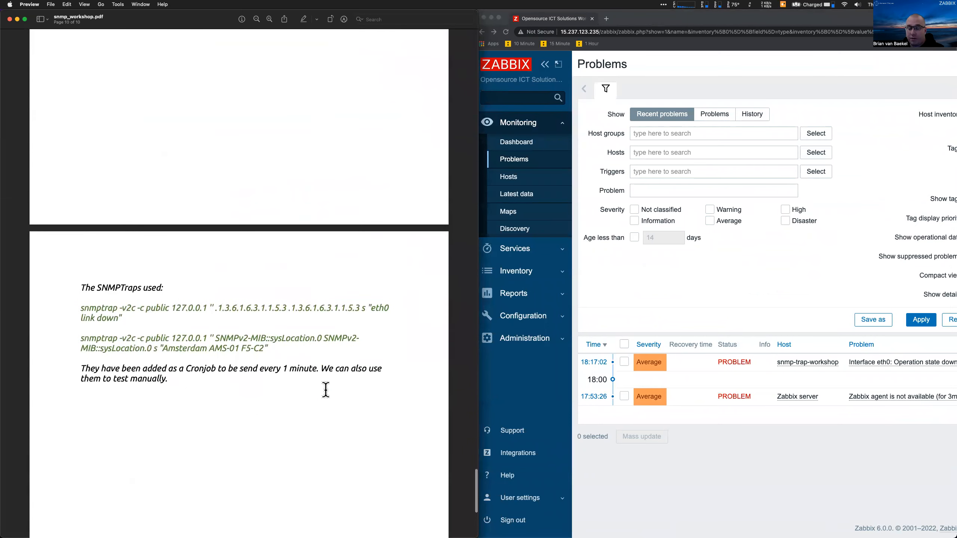
left_click_drag(268, 349, 79, 305)
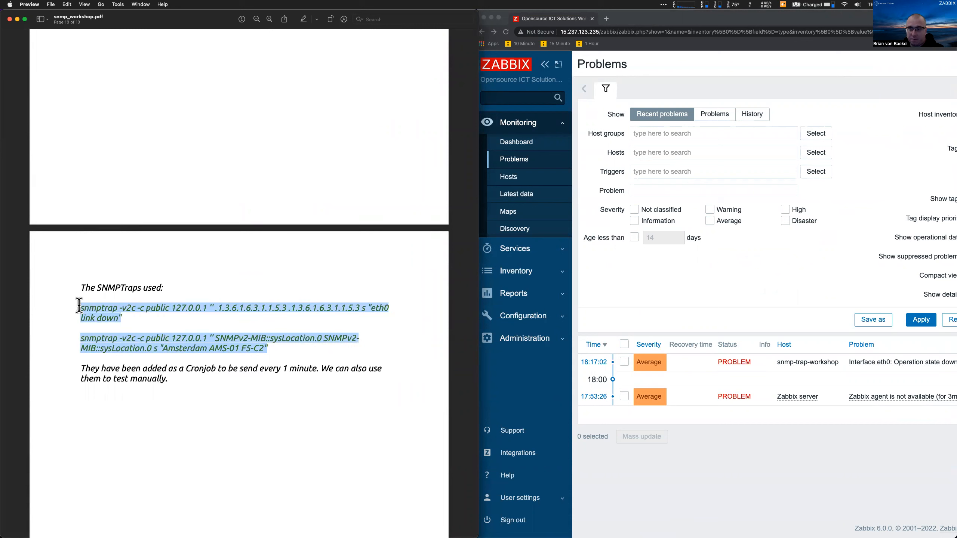
left_click(79, 305)
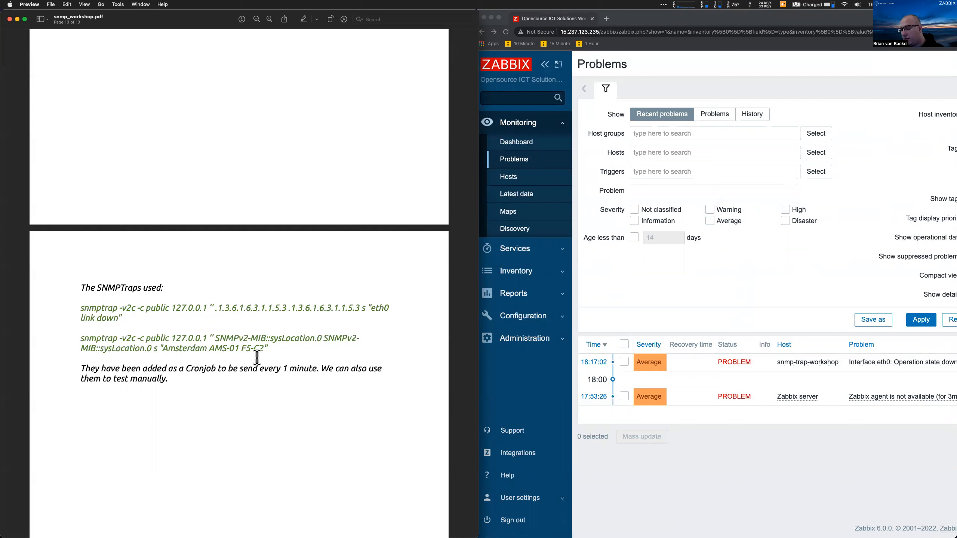
Widen Zabbix to show more filters, then return the PDF to its cover page
left_click(499, 398)
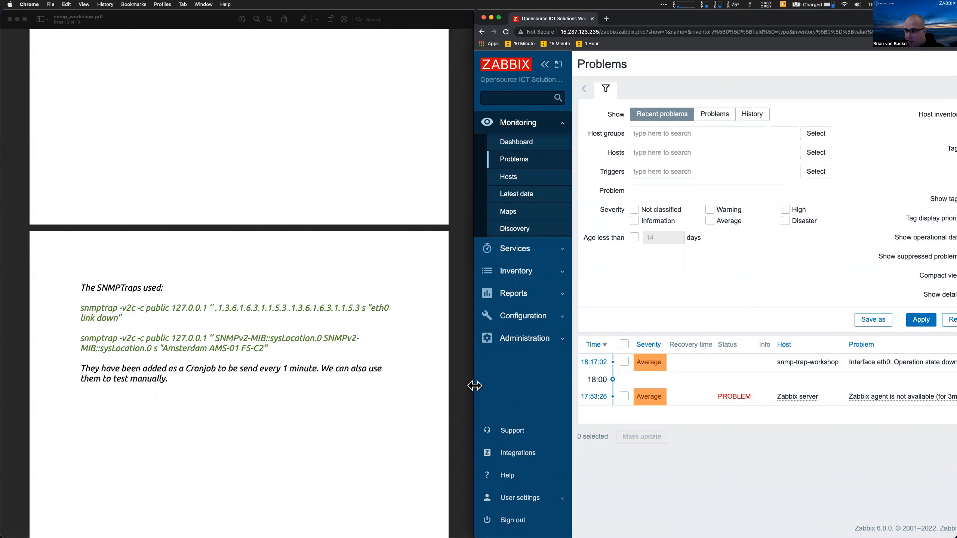
left_click_drag(474, 387, 257, 327)
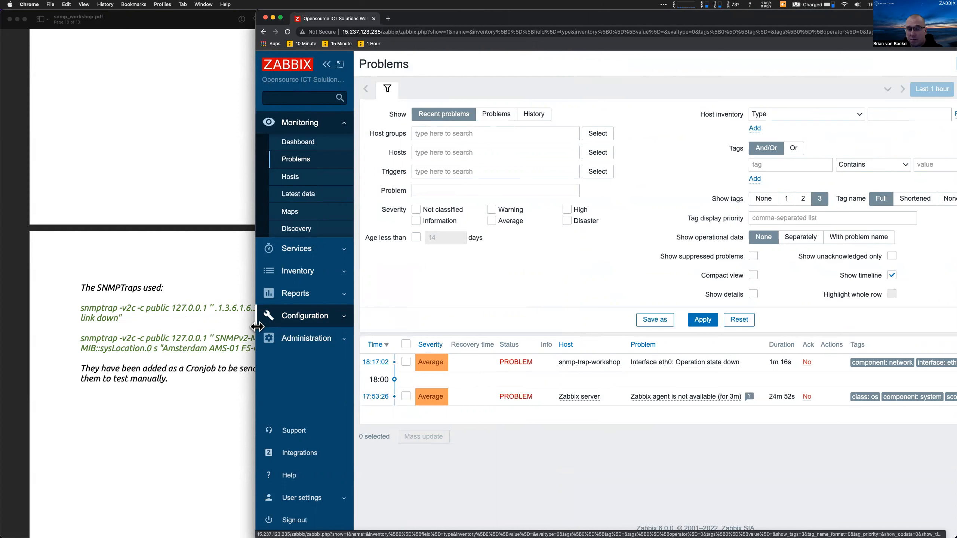
left_click(233, 242)
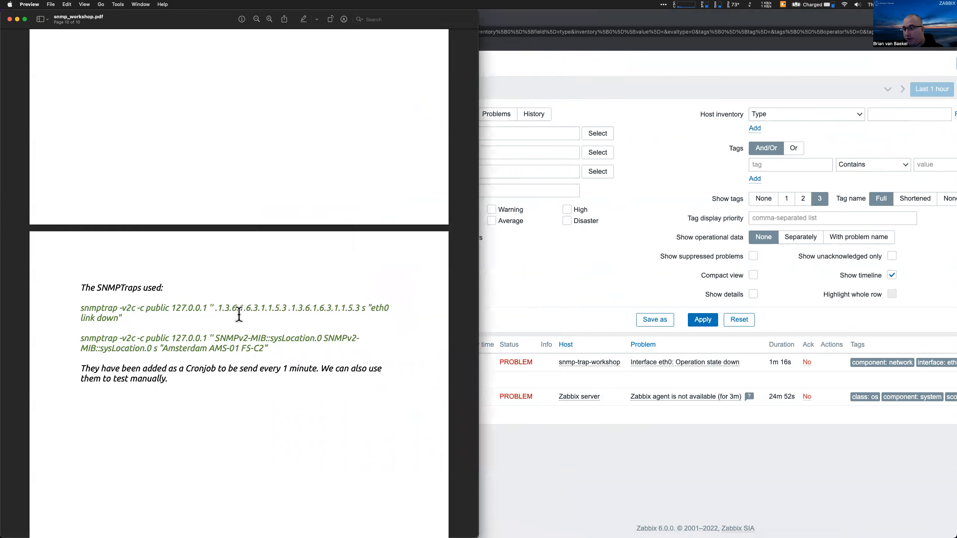
key("Home")
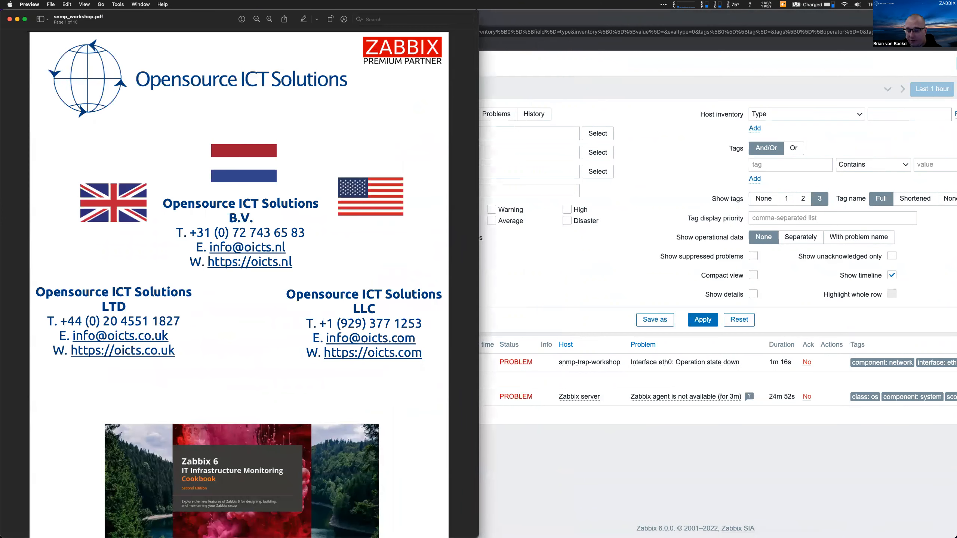